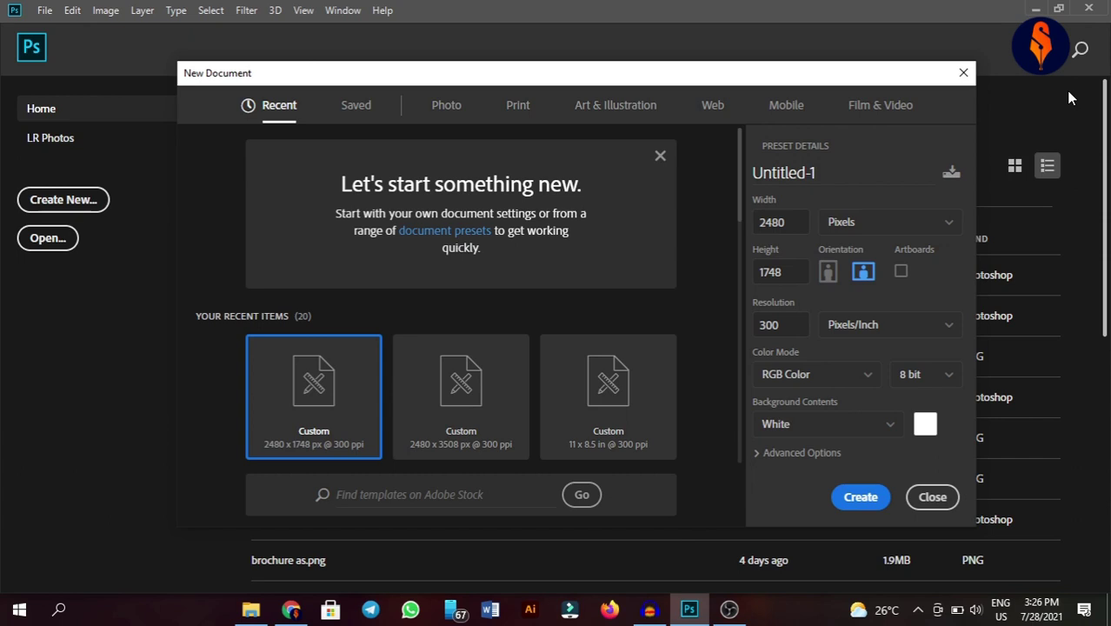
Name the new document 'invoice'.
{"action": "left_click", "coordinate": [861, 178]}
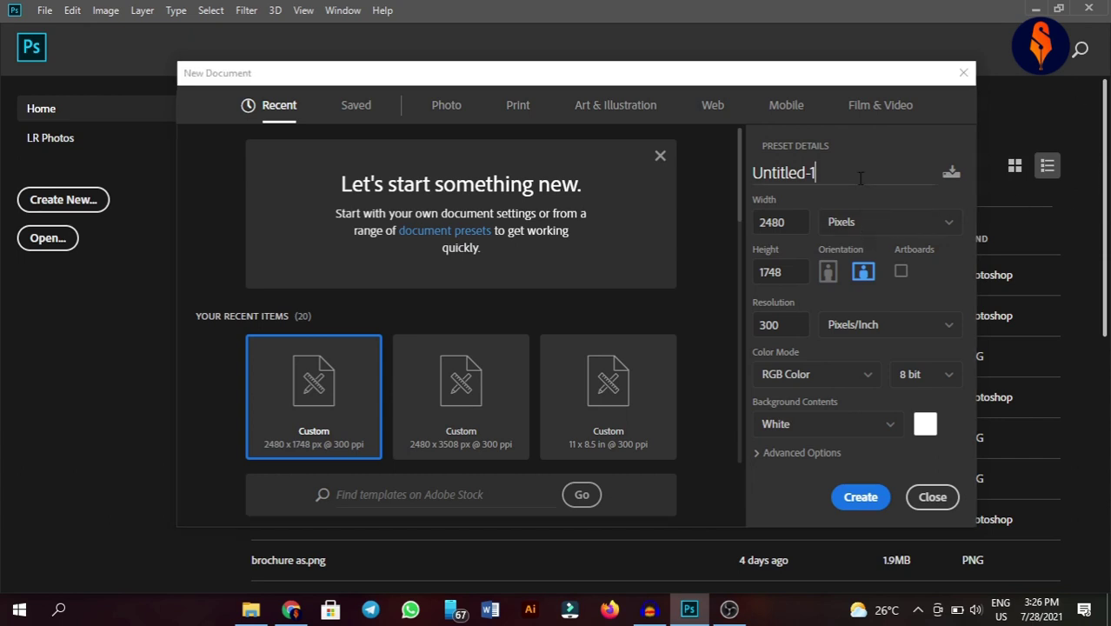
{"action": "key", "text": "ctrl+a"}
{"action": "type", "text": "i"}
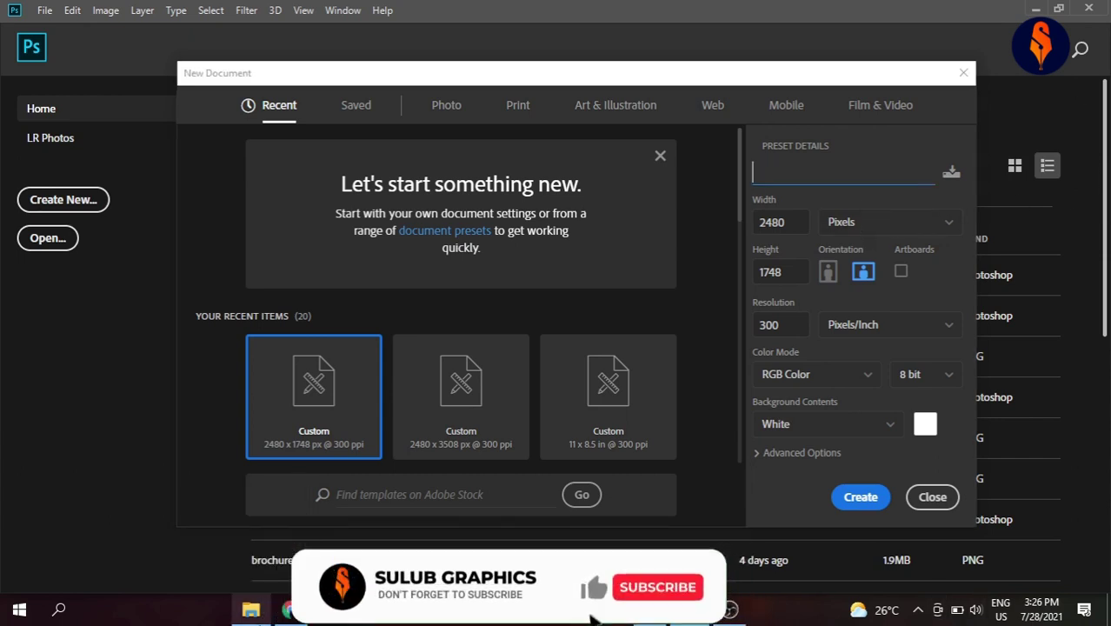
{"action": "type", "text": "voice"}
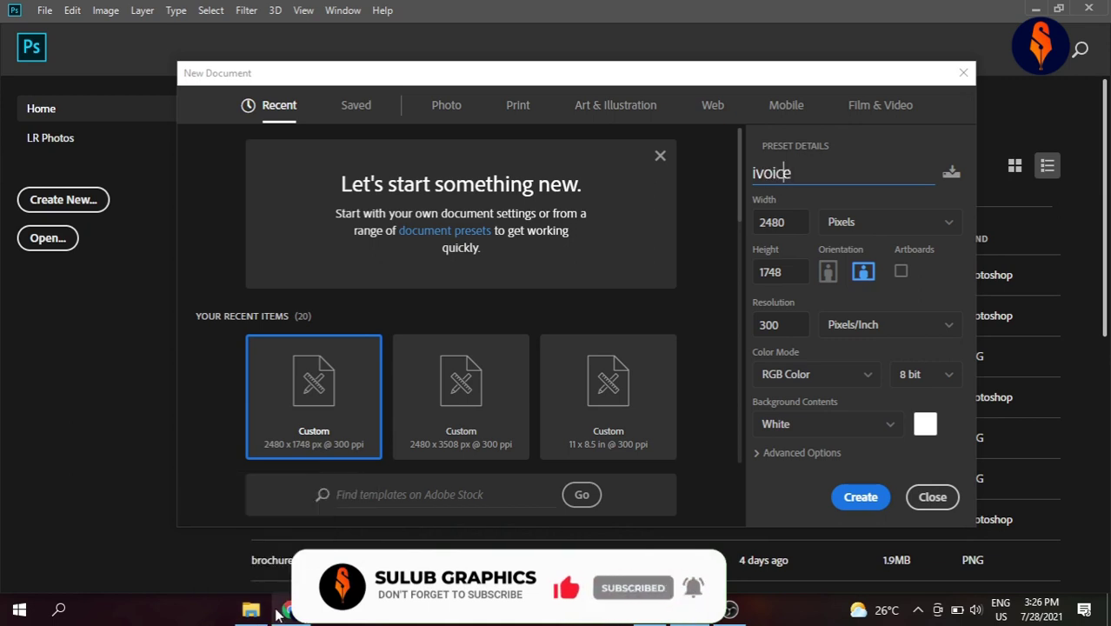
{"action": "type", "text": "n"}
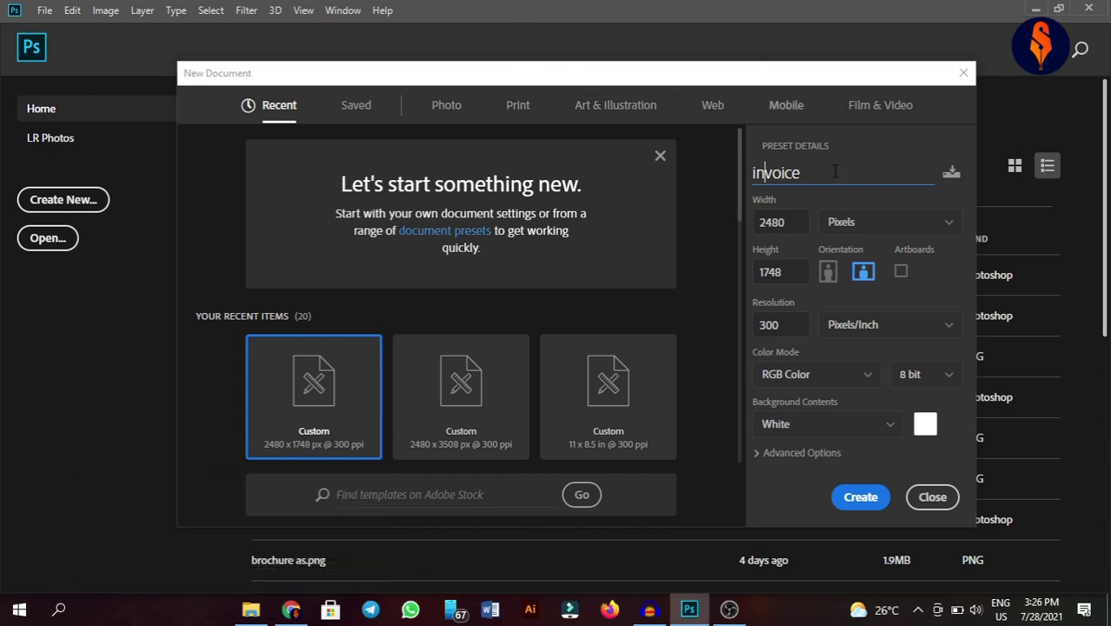
Choose the Print A5 preset with pixel units and create the 1748 × 2480 px document.
{"action": "left_click", "coordinate": [518, 106]}
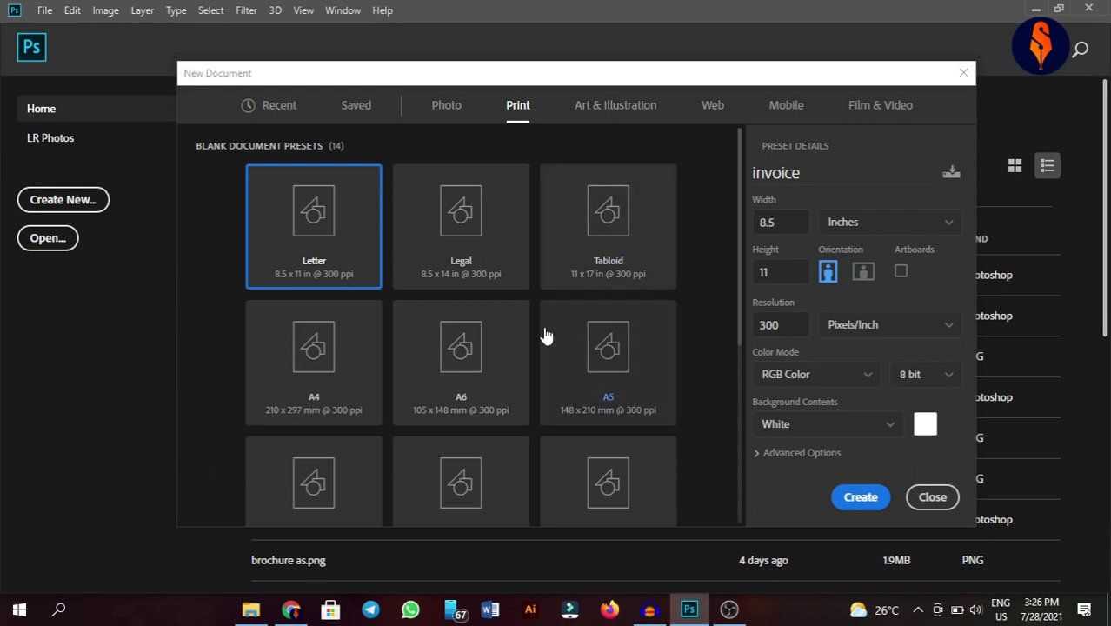
{"action": "left_click", "coordinate": [655, 350]}
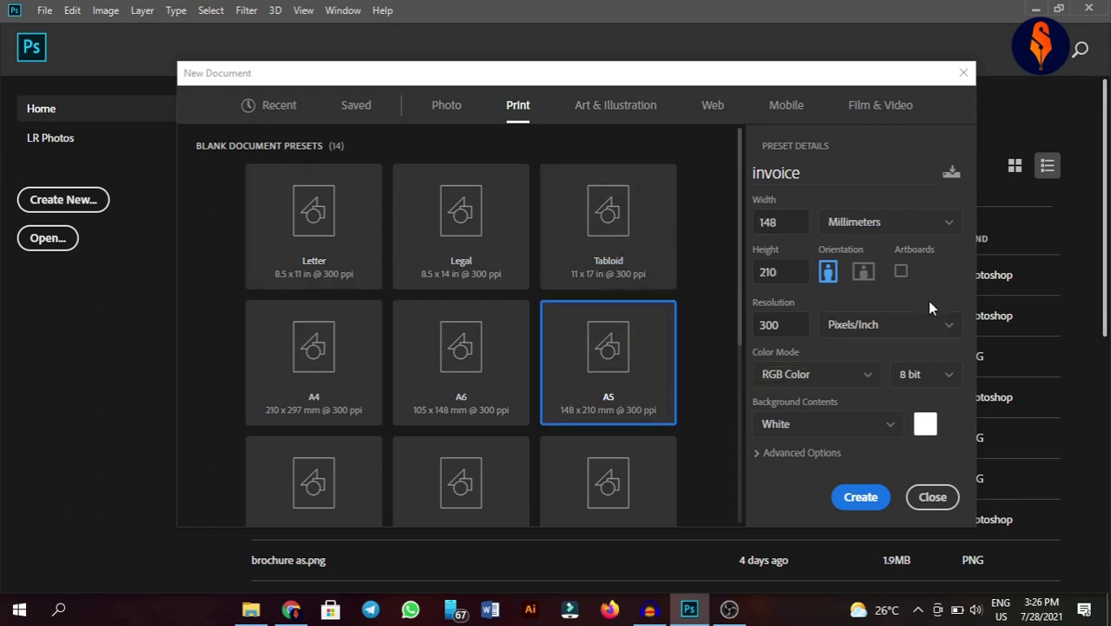
{"action": "left_click", "coordinate": [869, 223]}
{"action": "left_click", "coordinate": [880, 252]}
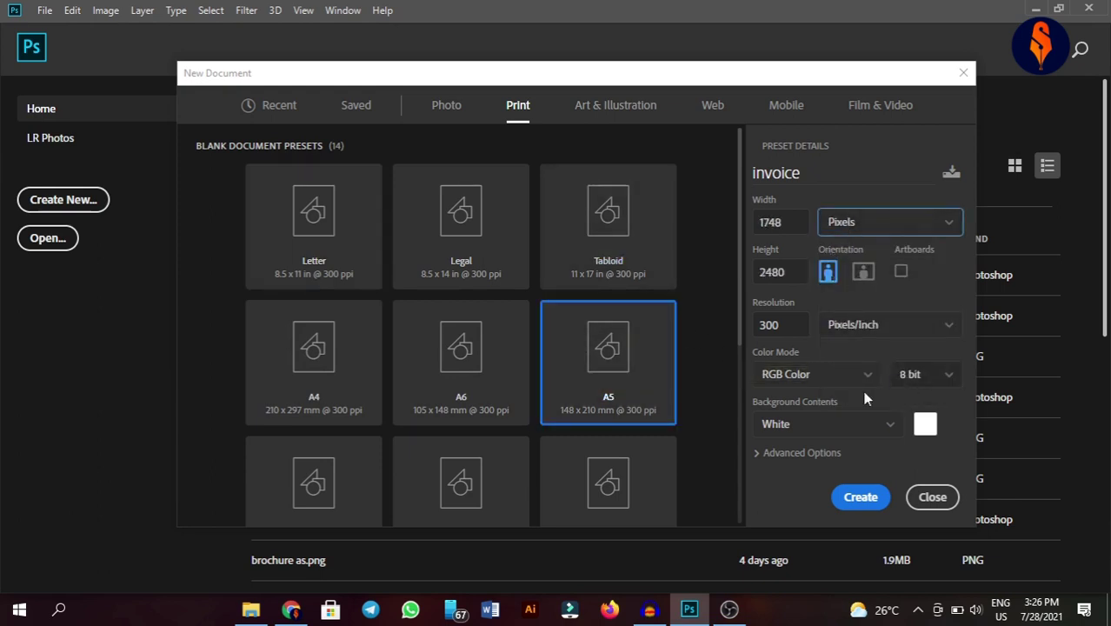
{"action": "left_click", "coordinate": [860, 500]}
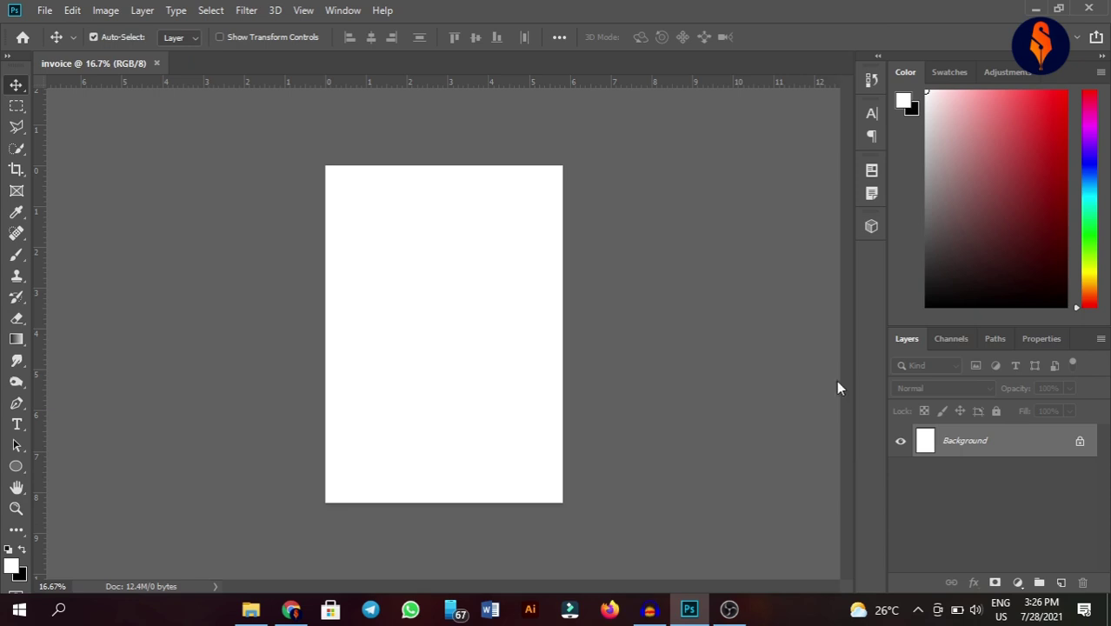
Fit the page on screen and draw a white 1749 × 1976 px rectangle over the lower page.
{"action": "left_click", "coordinate": [15, 509]}
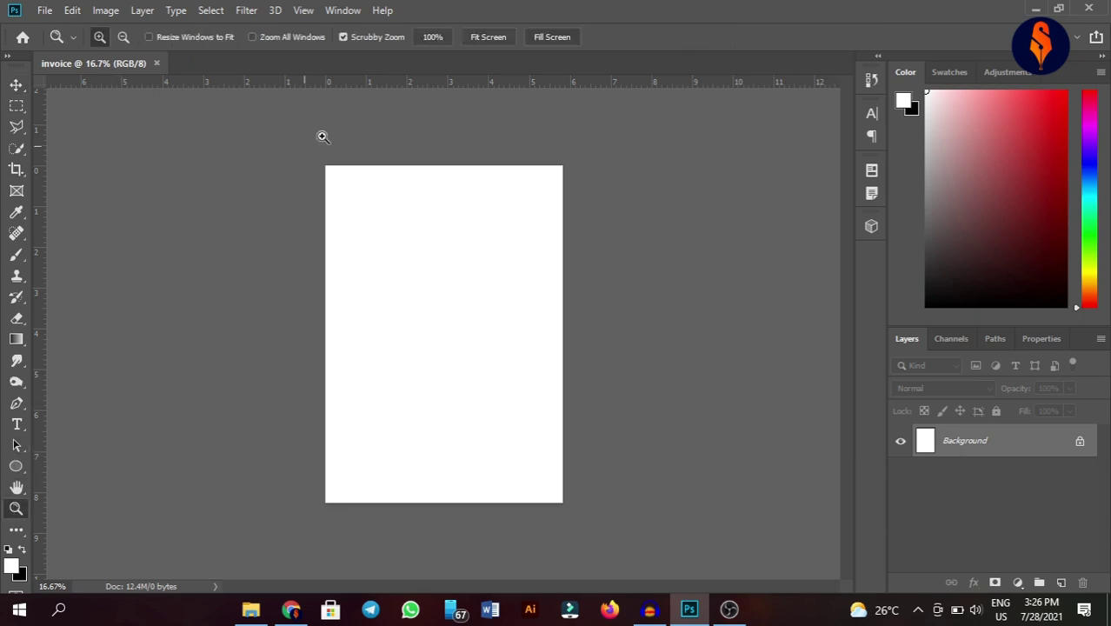
{"action": "left_click", "coordinate": [499, 37]}
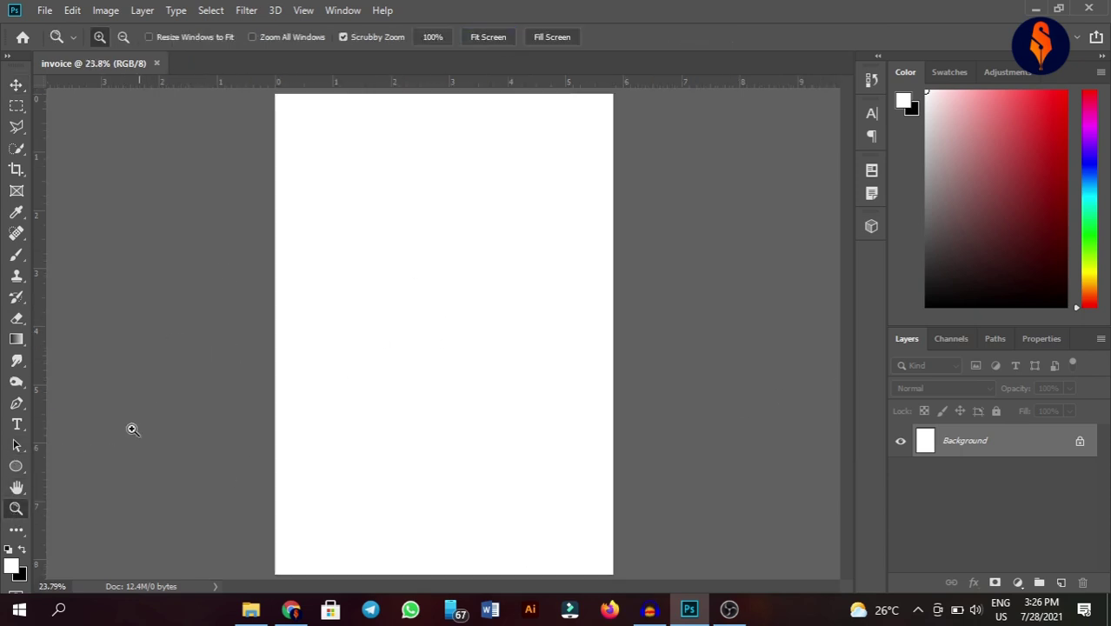
{"action": "left_click", "coordinate": [15, 466]}
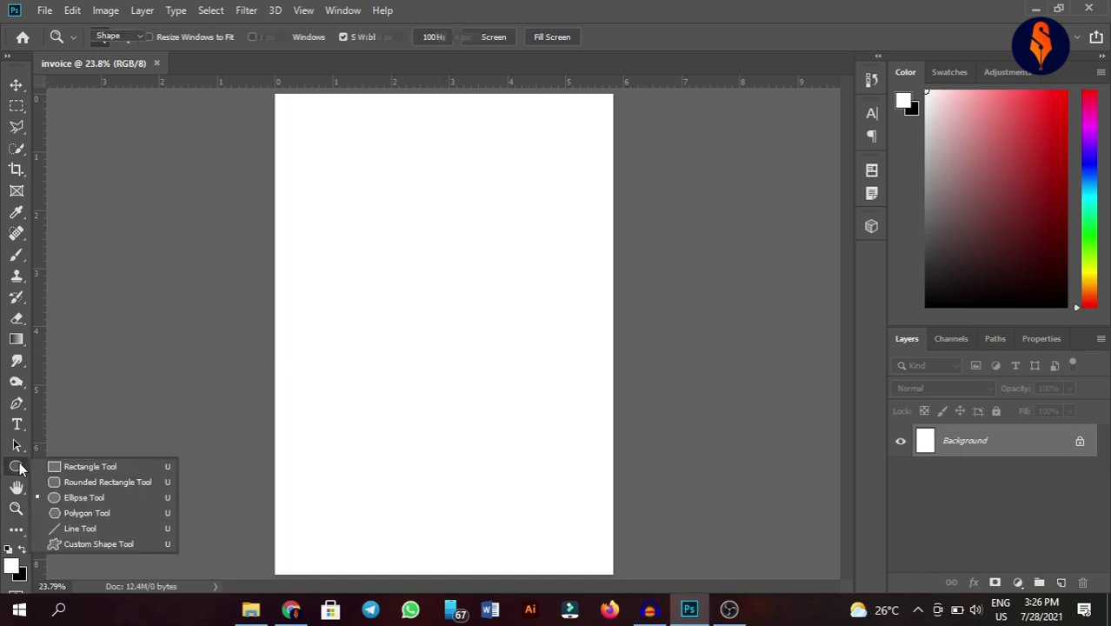
{"action": "left_click", "coordinate": [118, 467]}
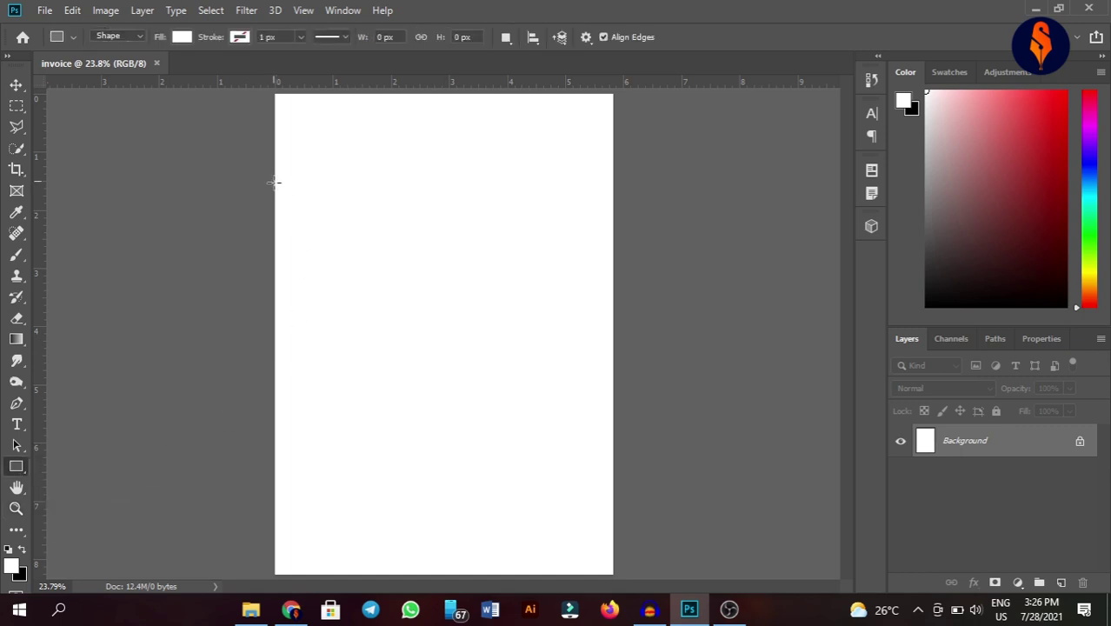
{"action": "left_click_drag", "start_coordinate": [274, 190], "coordinate": [612, 574]}
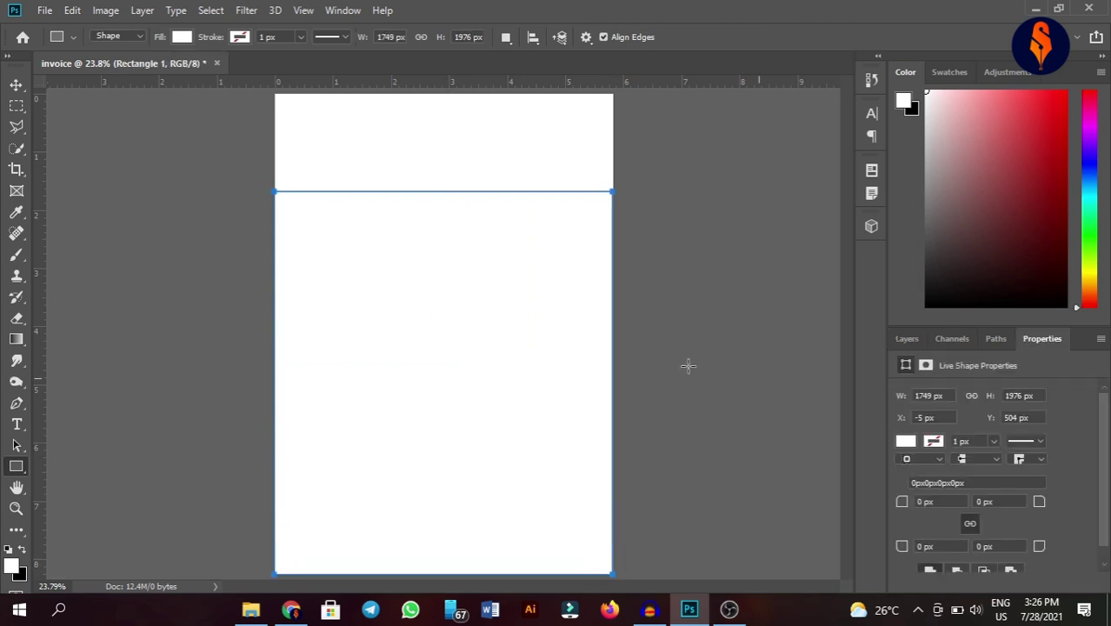
{"action": "left_click", "coordinate": [17, 85]}
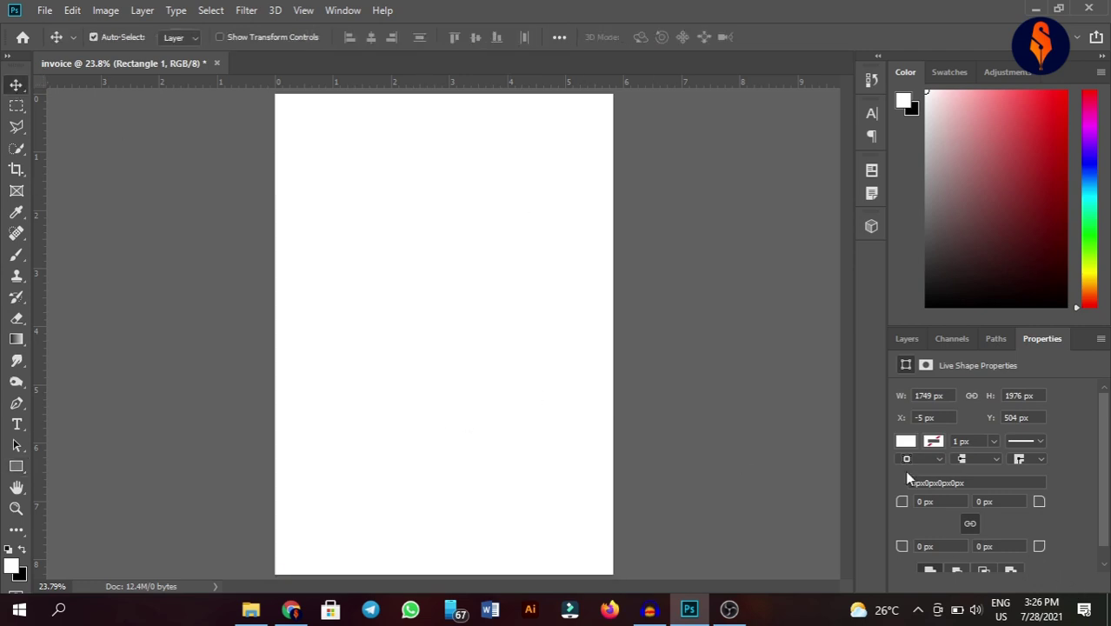
Give the rectangle no fill and a 6 px navy inside stroke.
{"action": "left_click", "coordinate": [906, 442]}
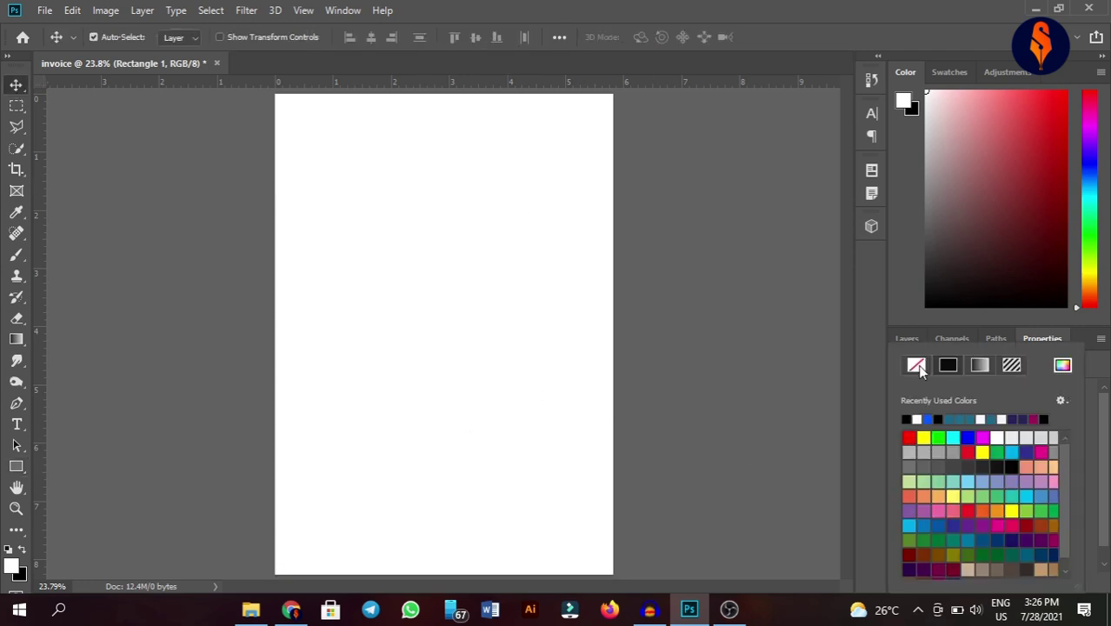
{"action": "left_click", "coordinate": [907, 338]}
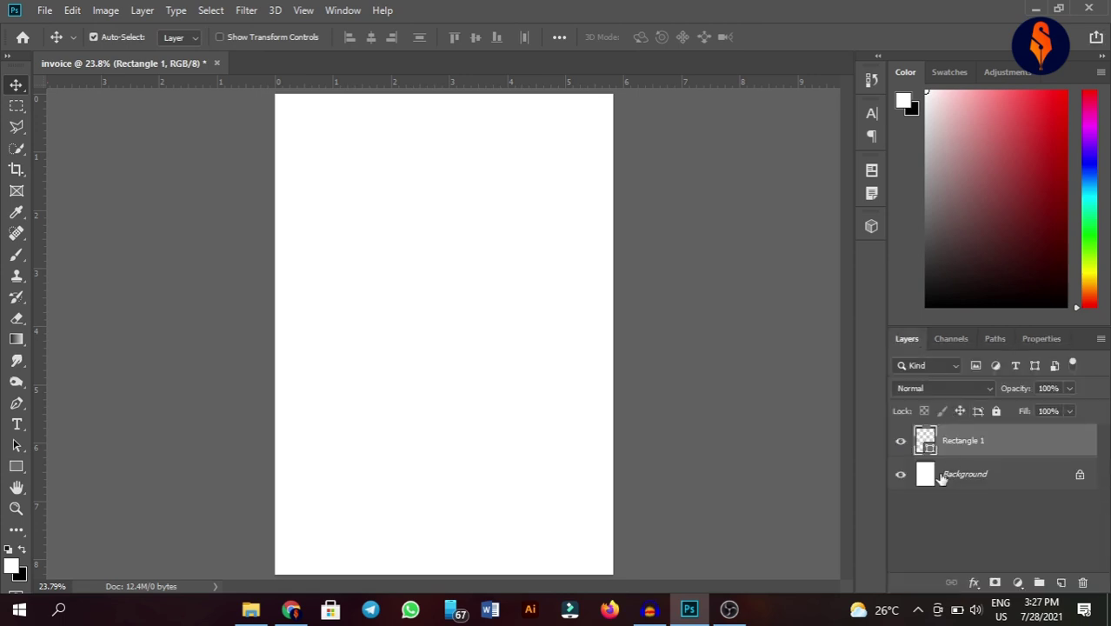
{"action": "left_click", "coordinate": [975, 582]}
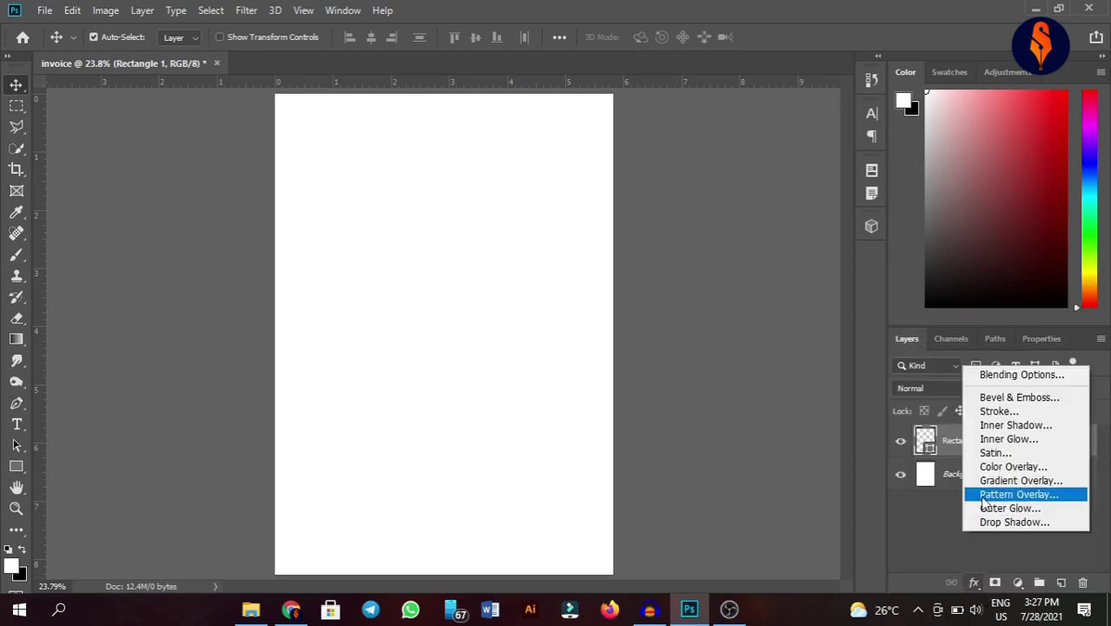
{"action": "left_click", "coordinate": [1001, 410]}
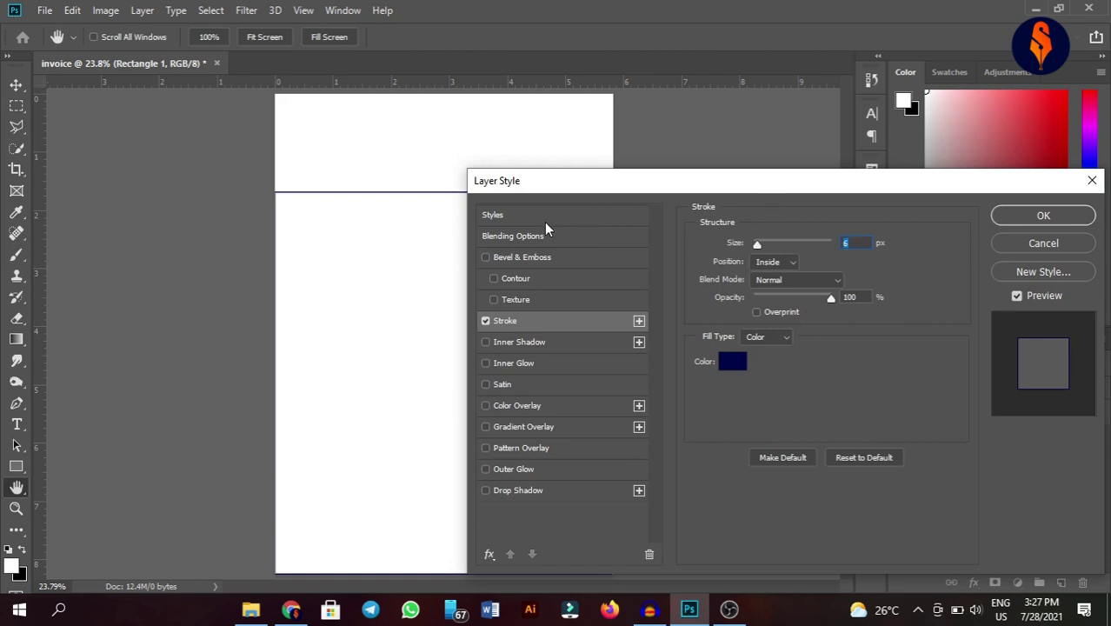
{"action": "left_click", "coordinate": [1016, 215]}
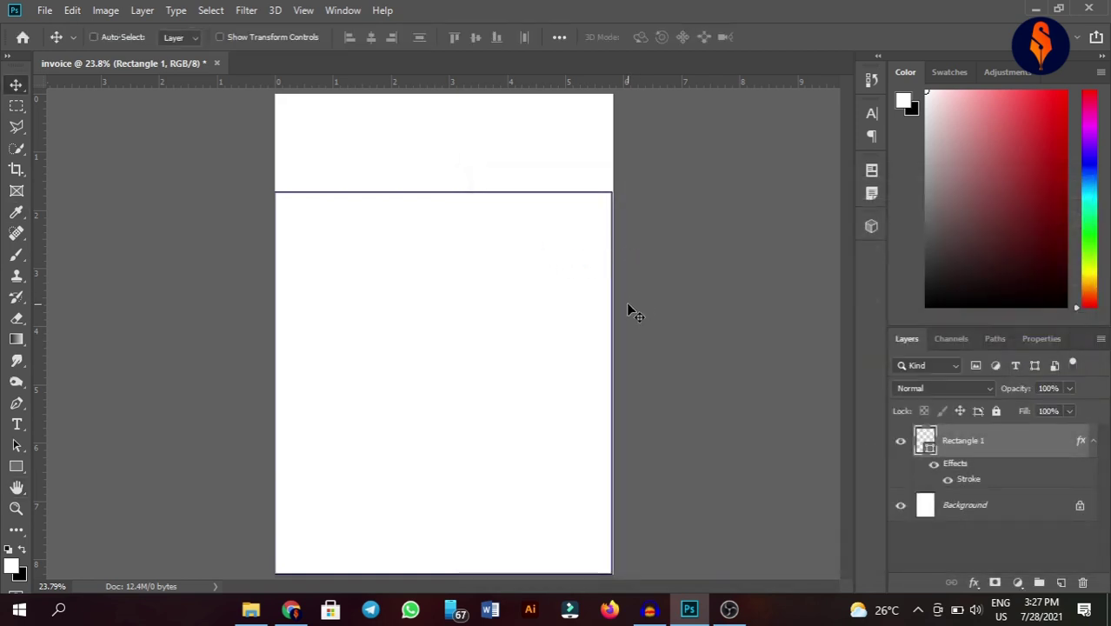
Narrow the rectangle's left side slightly and nudge it left and up inside the page.
{"action": "key", "text": "ctrl+t"}
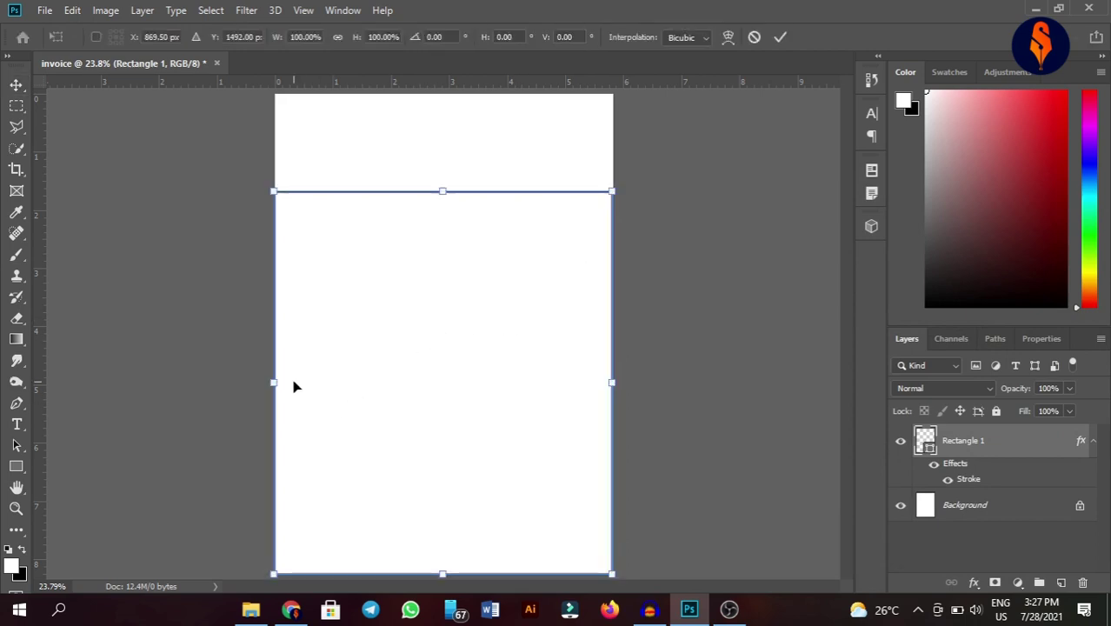
{"action": "left_click_drag", "start_coordinate": [277, 387], "coordinate": [285, 392]}
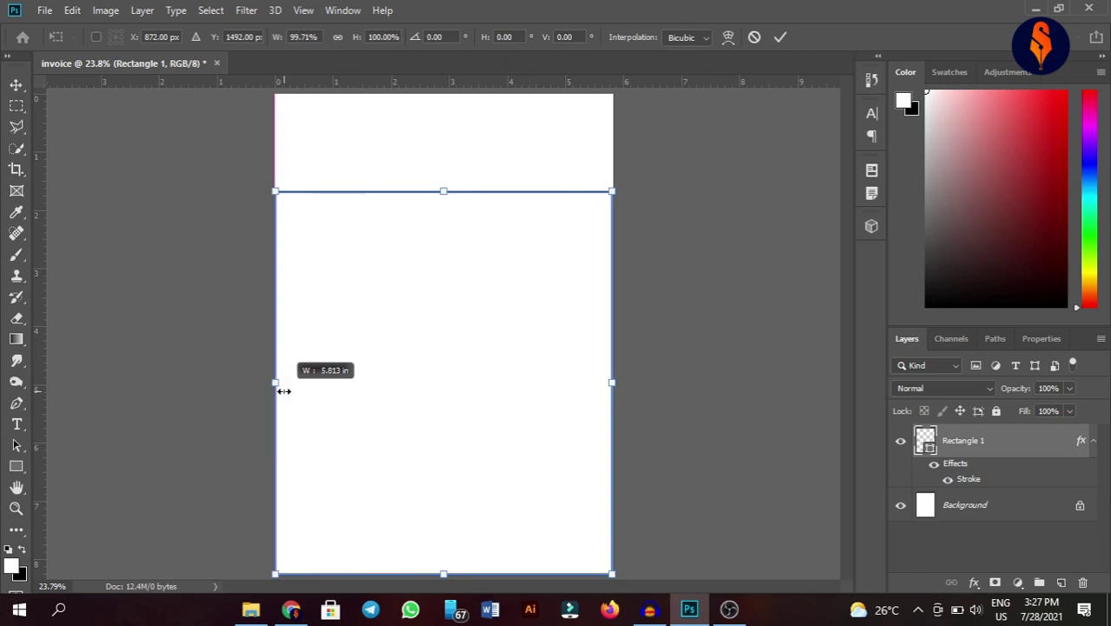
{"action": "left_click", "coordinate": [780, 37]}
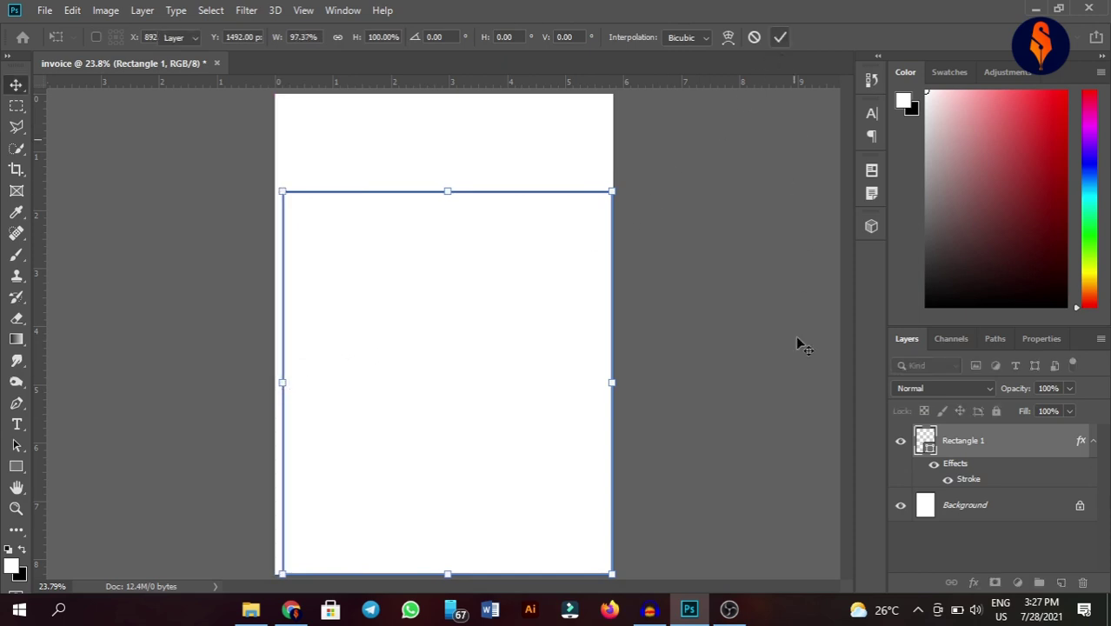
{"action": "key", "text": "shift+Left"}
{"action": "key", "text": "shift+Left"}
{"action": "key", "text": "shift+Left"}
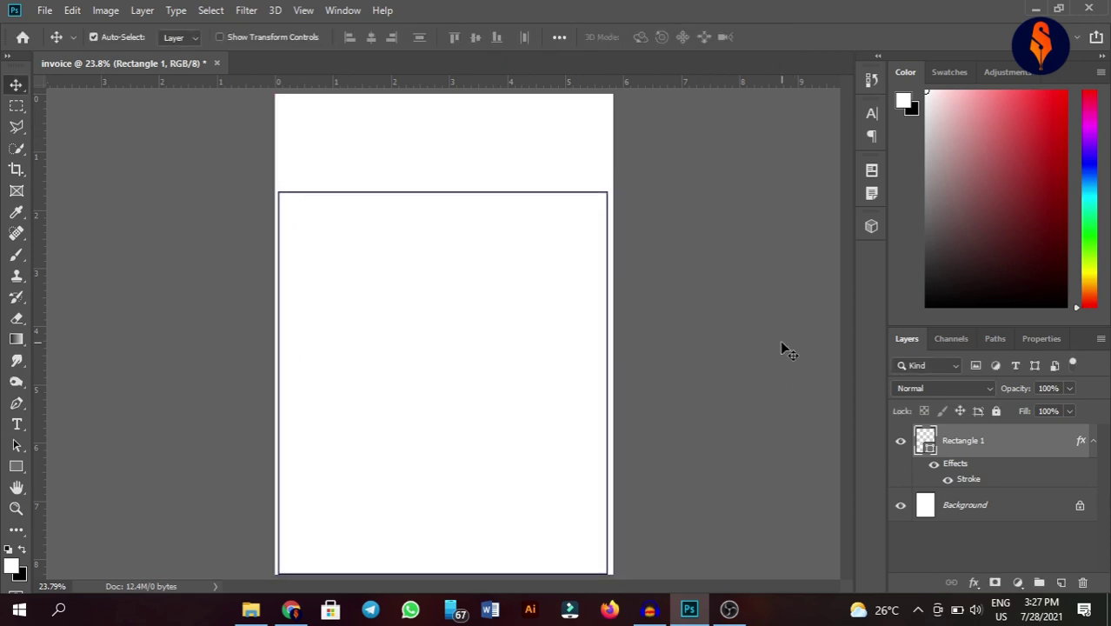
{"action": "left_click", "coordinate": [715, 389]}
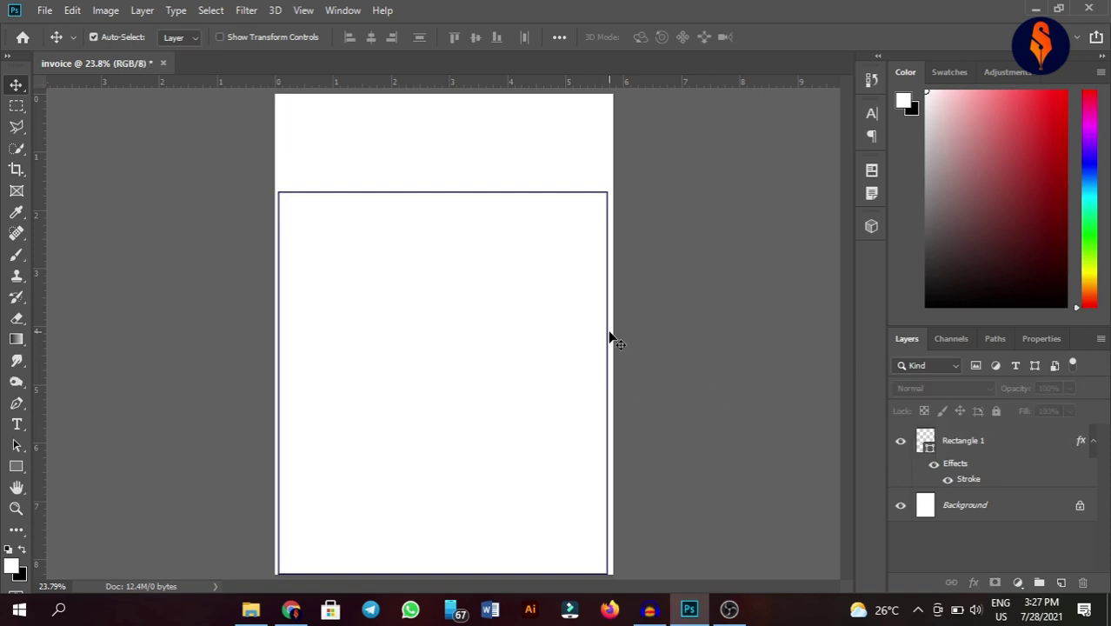
{"action": "left_click", "coordinate": [608, 341]}
{"action": "key", "text": "shift+Up"}
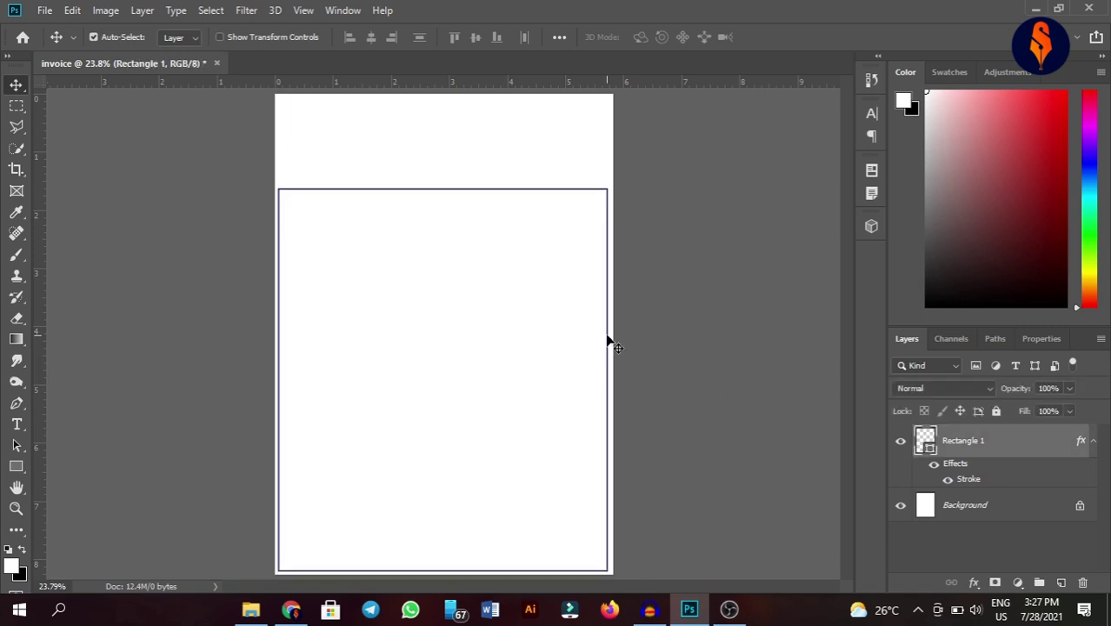
{"action": "key", "text": "shift+Up"}
{"action": "left_click", "coordinate": [706, 355]}
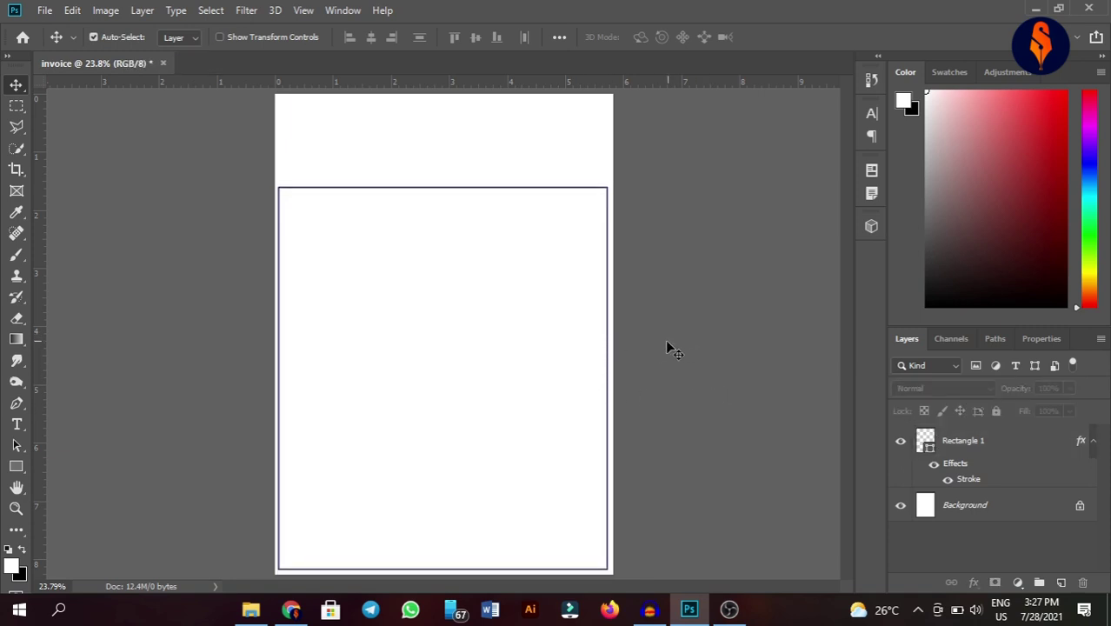
Duplicate the outlined rectangle and squash the copy to a 0.3 in strip along the top.
{"action": "left_click", "coordinate": [608, 356]}
{"action": "key", "text": "ctrl+j"}
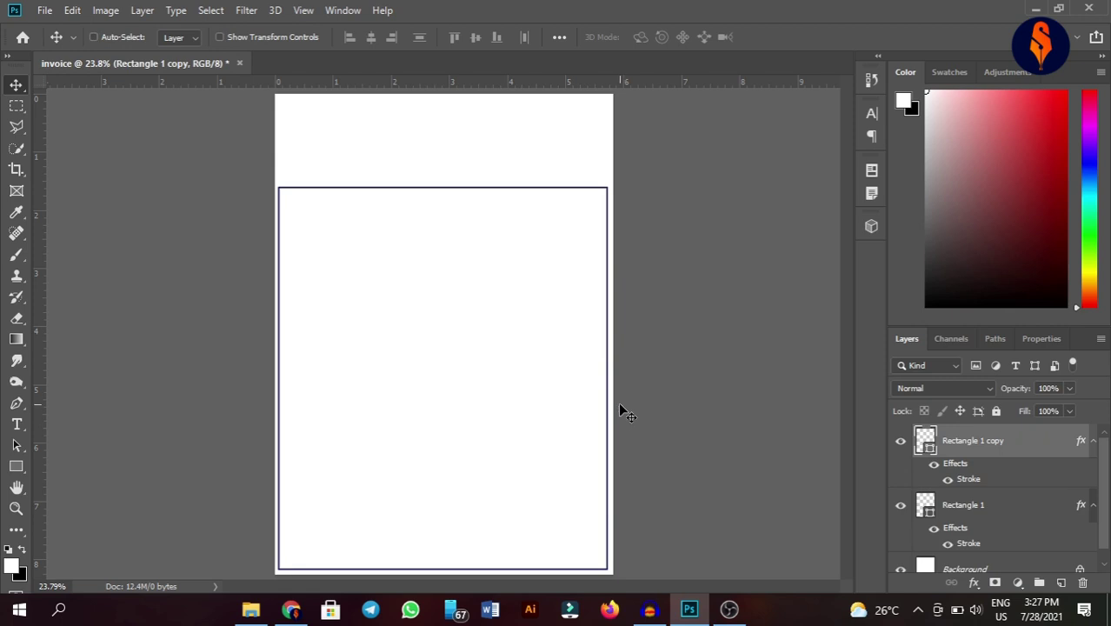
{"action": "key", "text": "ctrl+t"}
{"action": "left_click_drag", "start_coordinate": [445, 569], "coordinate": [481, 206]}
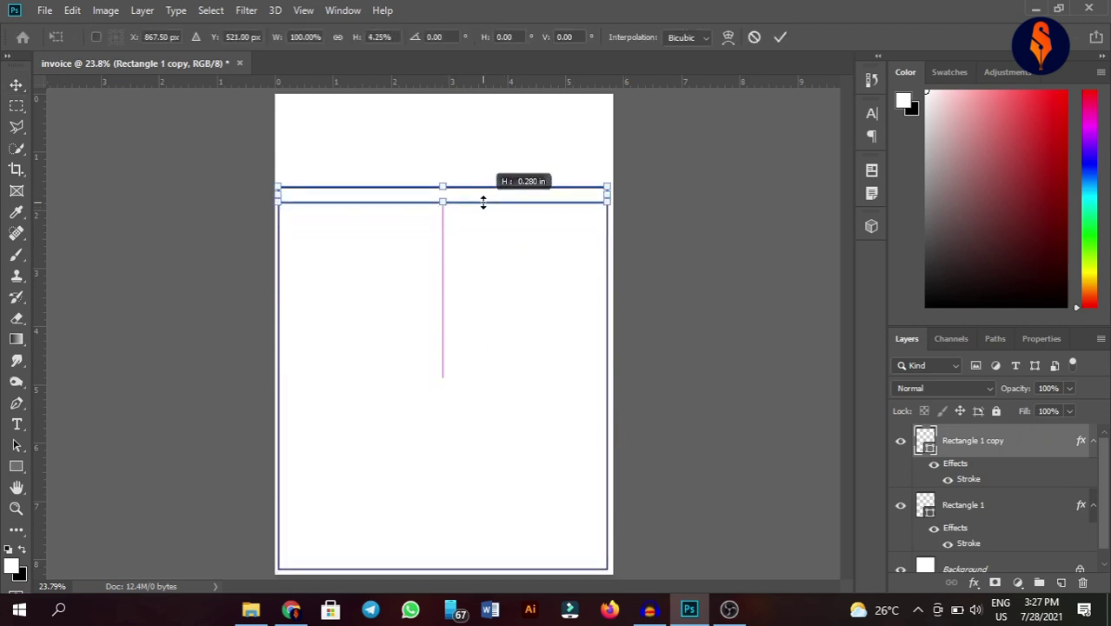
{"action": "left_click_drag", "start_coordinate": [482, 206], "coordinate": [485, 203]}
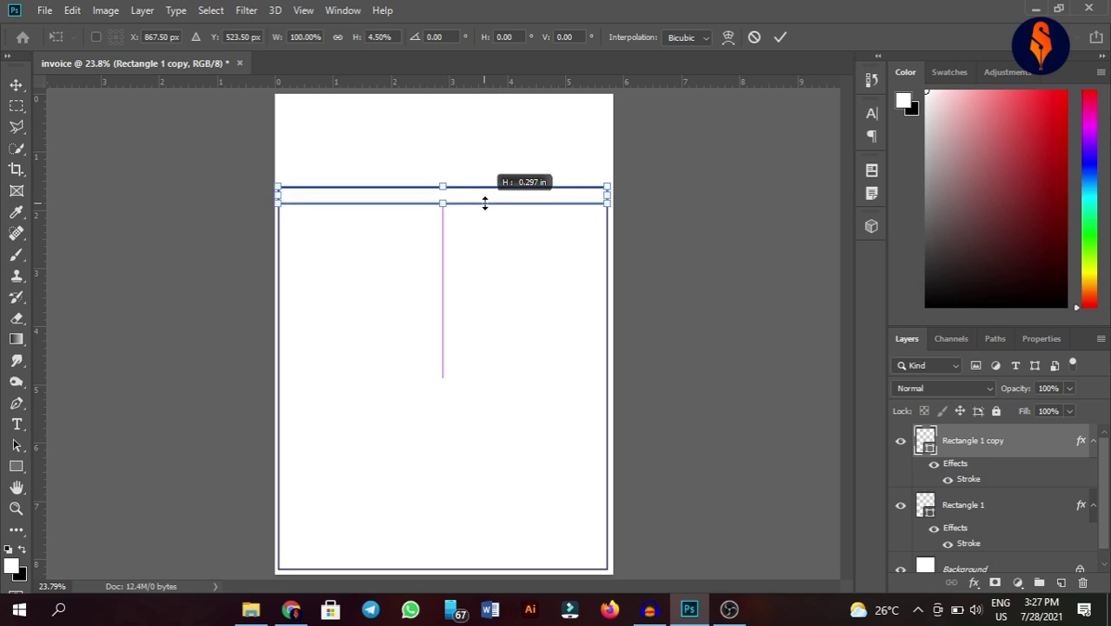
{"action": "left_click", "coordinate": [779, 35]}
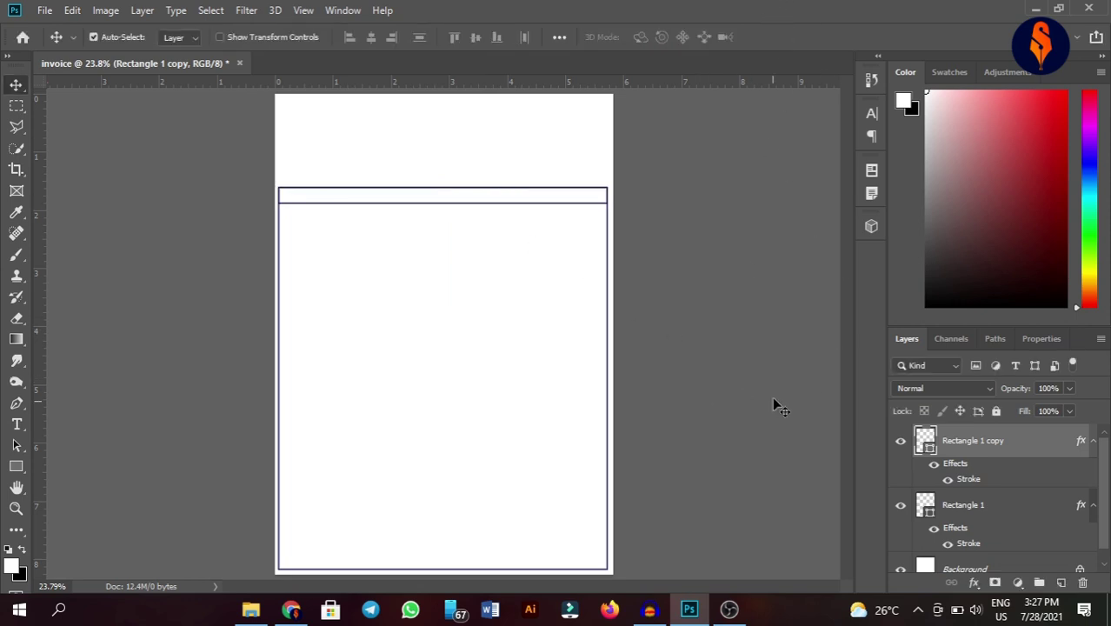
{"action": "left_click", "coordinate": [17, 467]}
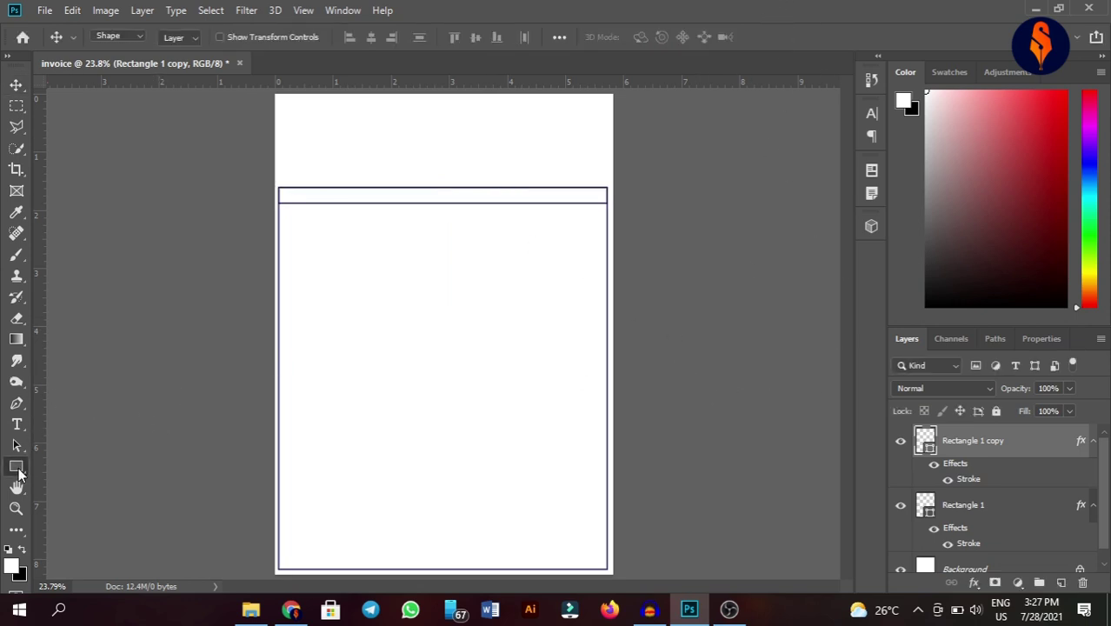
{"action": "left_click", "coordinate": [17, 84]}
{"action": "left_click", "coordinate": [295, 161]}
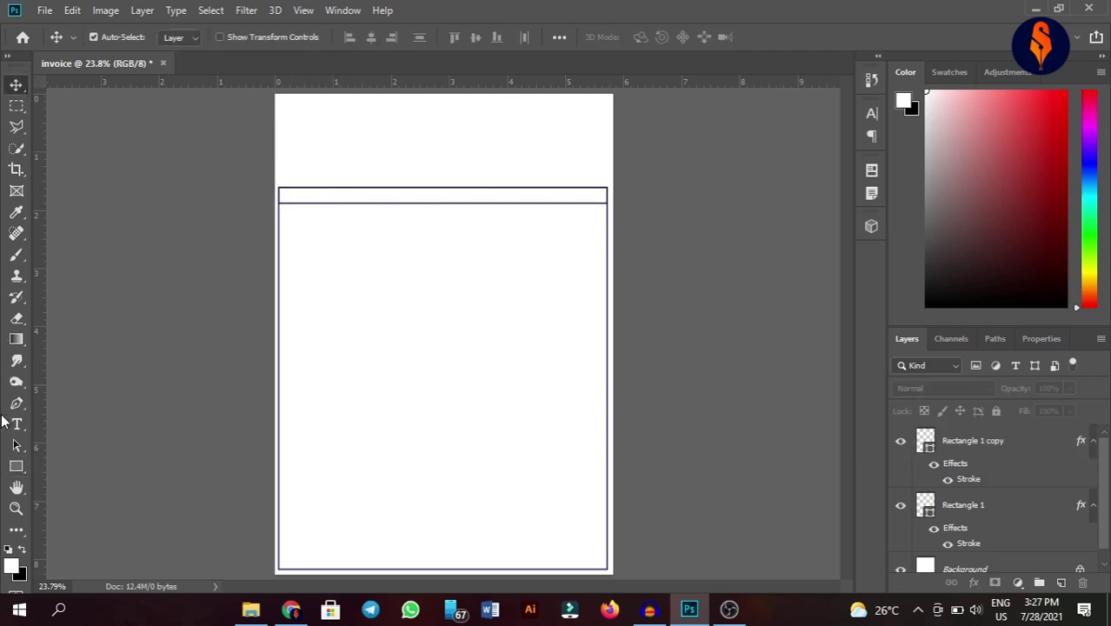
Draw a thin 10 px vertical bar from the header strip to the box bottom near the left edge.
{"action": "left_click", "coordinate": [19, 468]}
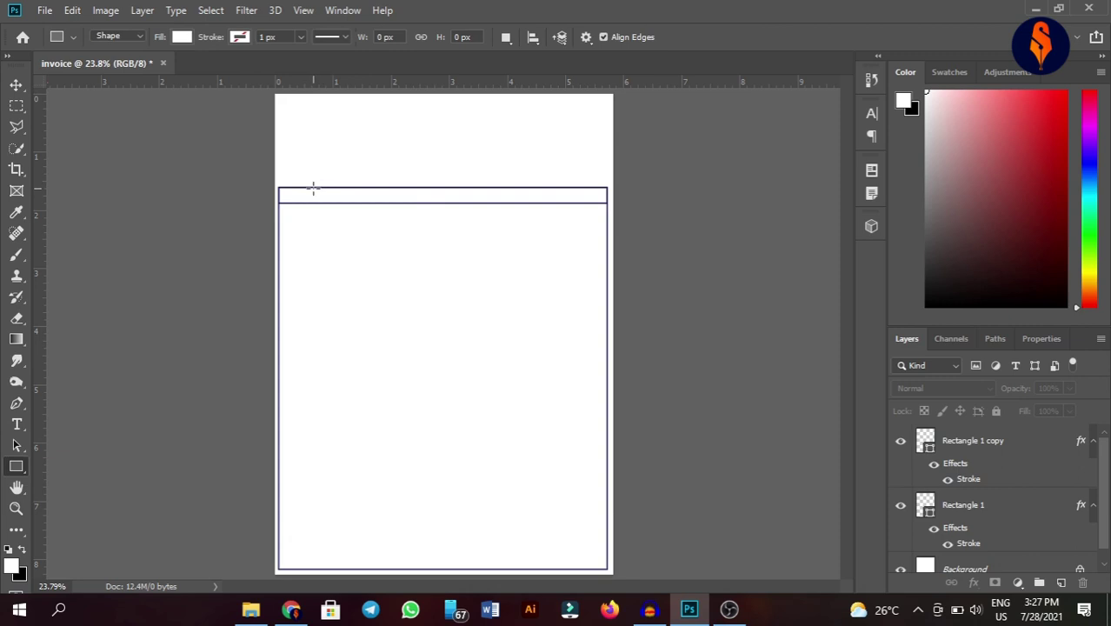
{"action": "left_click_drag", "start_coordinate": [310, 188], "coordinate": [313, 571]}
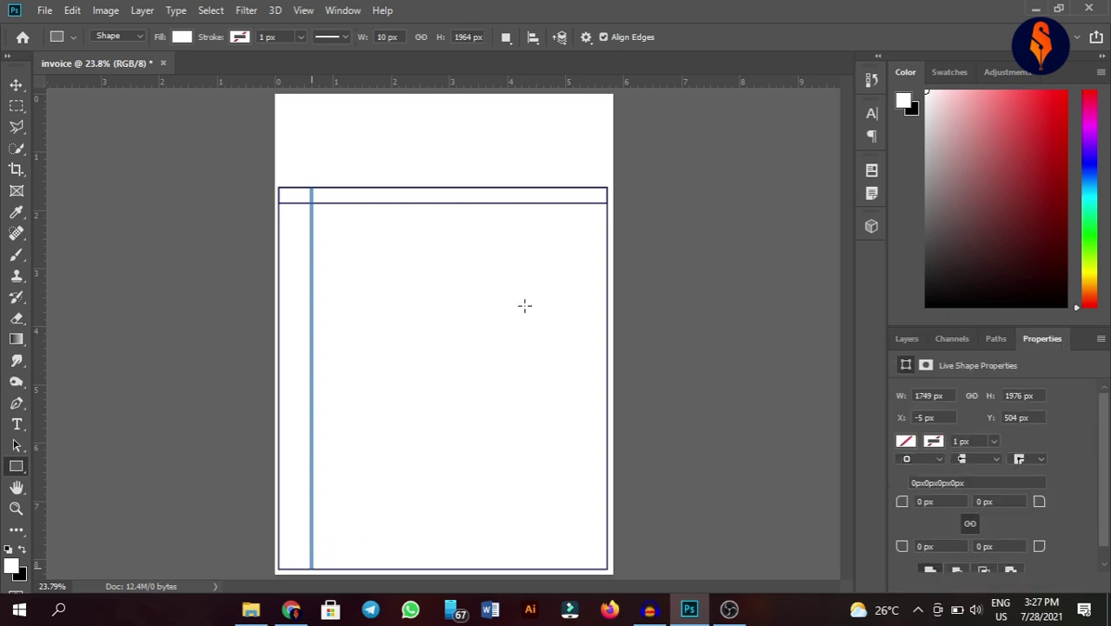
{"action": "left_click", "coordinate": [16, 85]}
Set the bar's fill colour to navy #040058.
{"action": "left_click", "coordinate": [907, 441]}
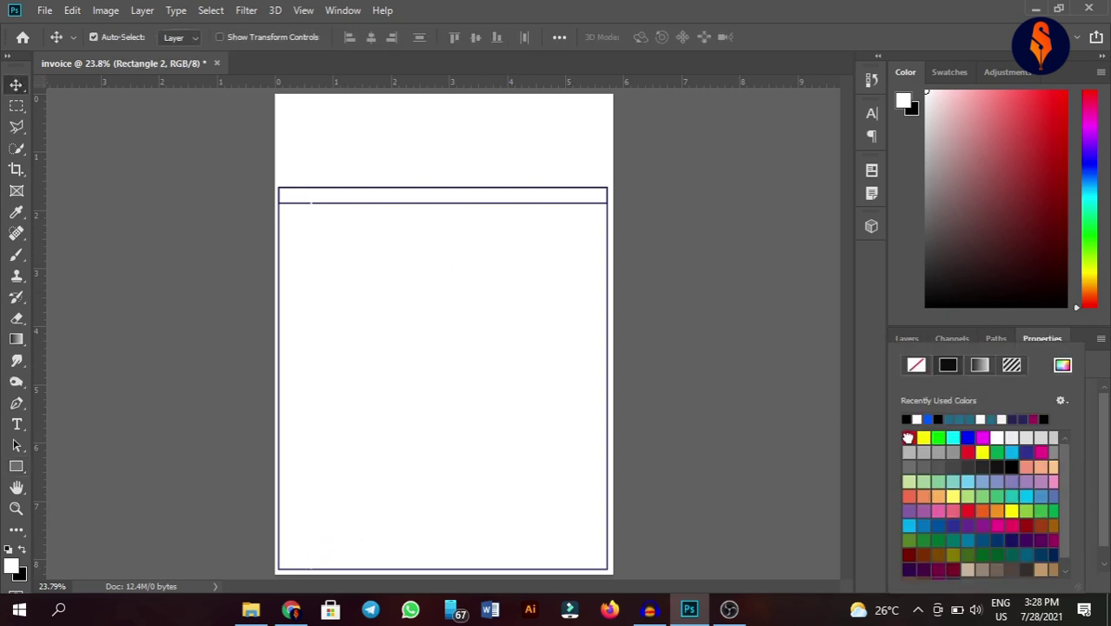
{"action": "left_click", "coordinate": [908, 340]}
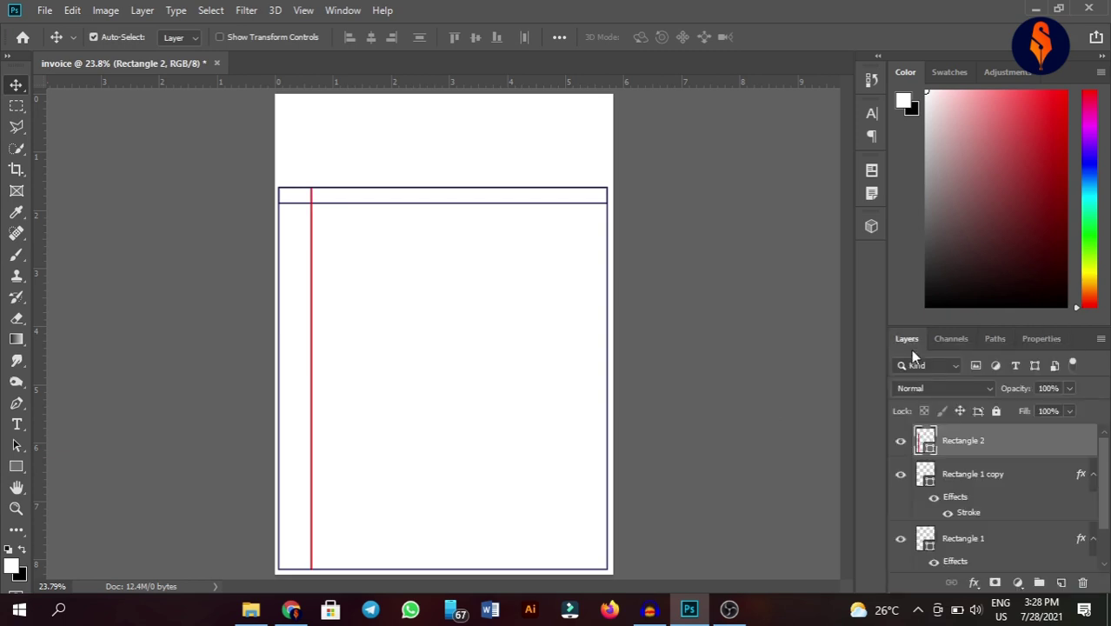
{"action": "double_click", "coordinate": [925, 441]}
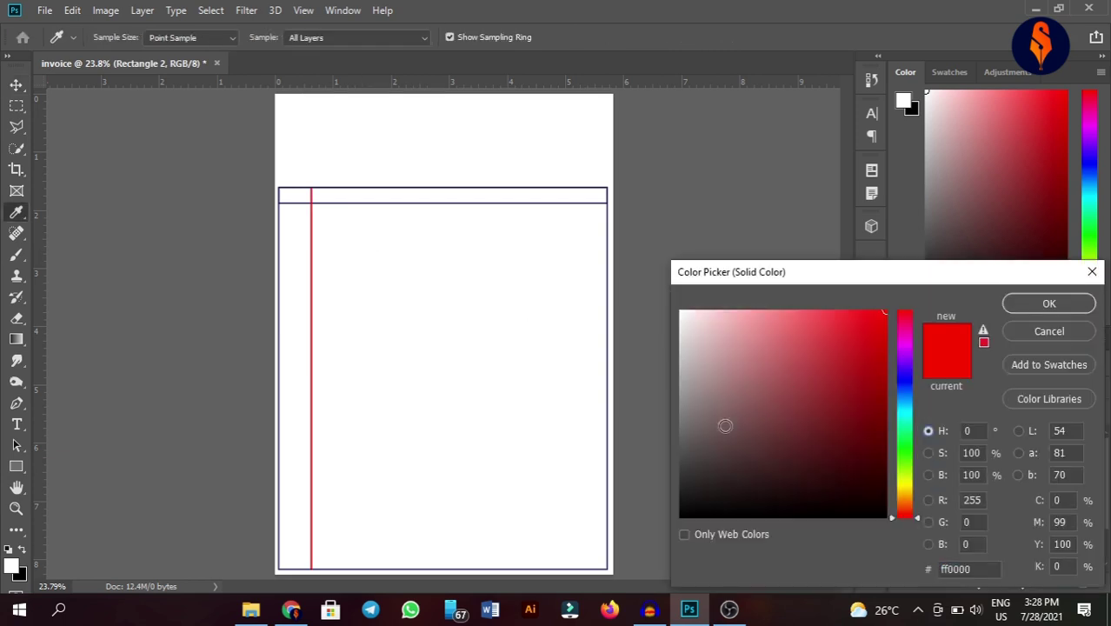
{"action": "left_click", "coordinate": [900, 377]}
{"action": "left_click", "coordinate": [886, 446]}
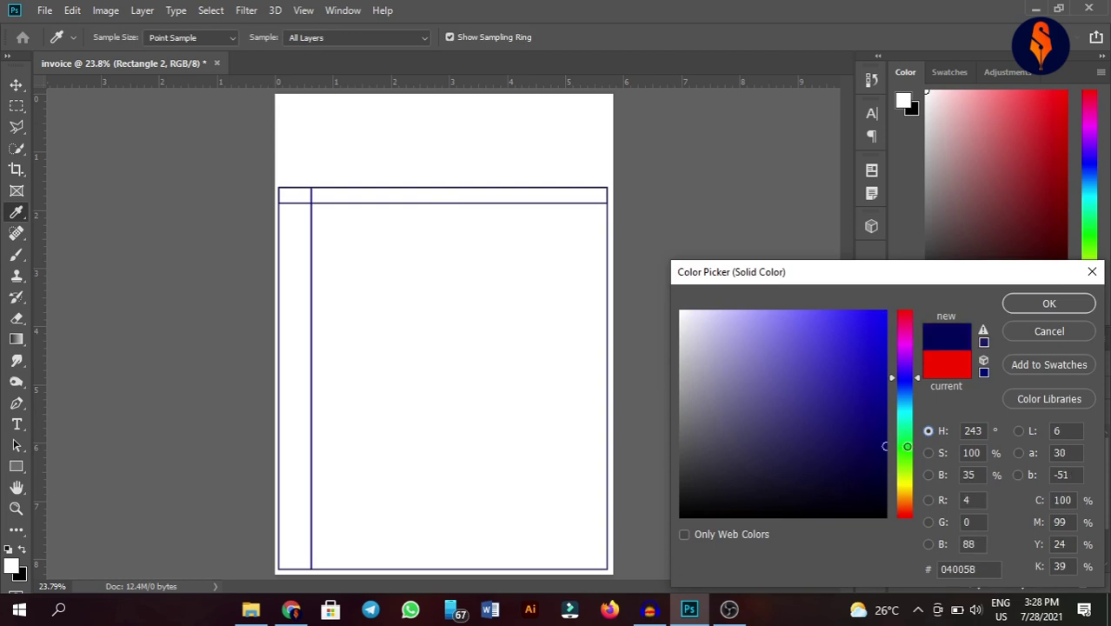
{"action": "left_click", "coordinate": [1079, 301]}
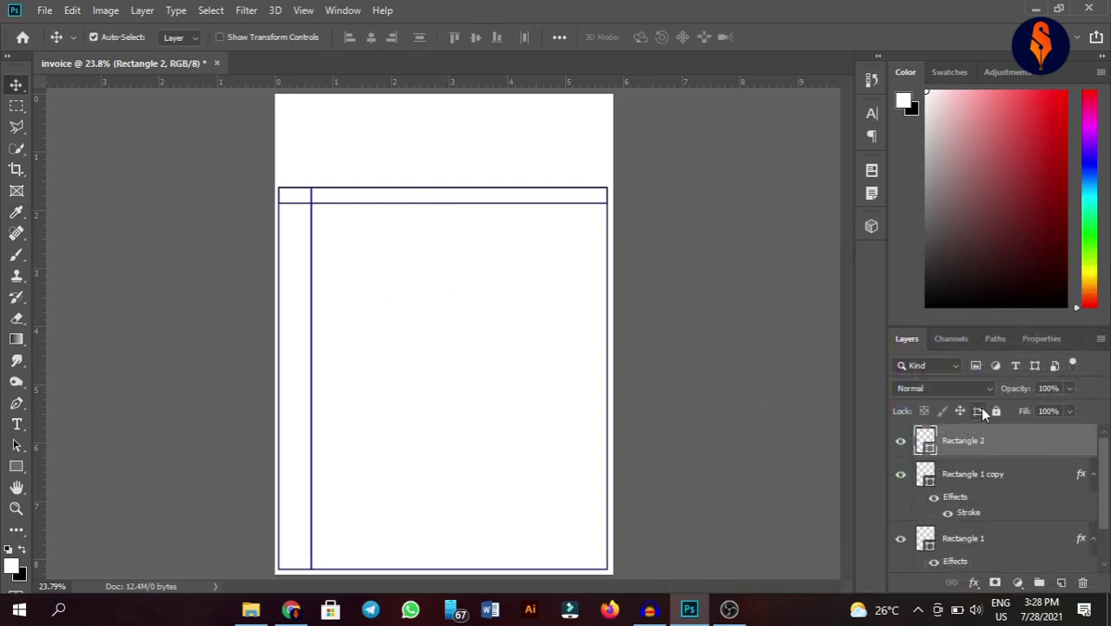
Nudge the divider left and move a first copy rightward across the table.
{"action": "key", "text": "shift+Left"}
{"action": "key", "text": "shift+Left"}
{"action": "key", "text": "shift+Left"}
{"action": "key", "text": "shift+Left"}
{"action": "key", "text": "shift+Left"}
{"action": "key", "text": "shift+Left"}
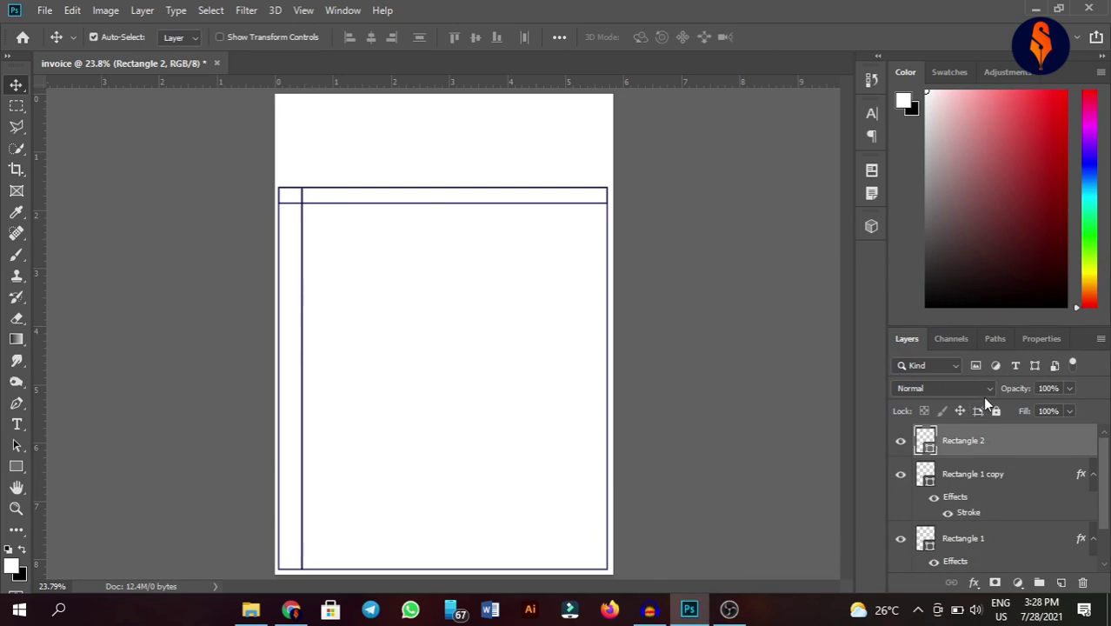
{"action": "key", "text": "ctrl+j"}
{"action": "key", "text": "shift+Right"}
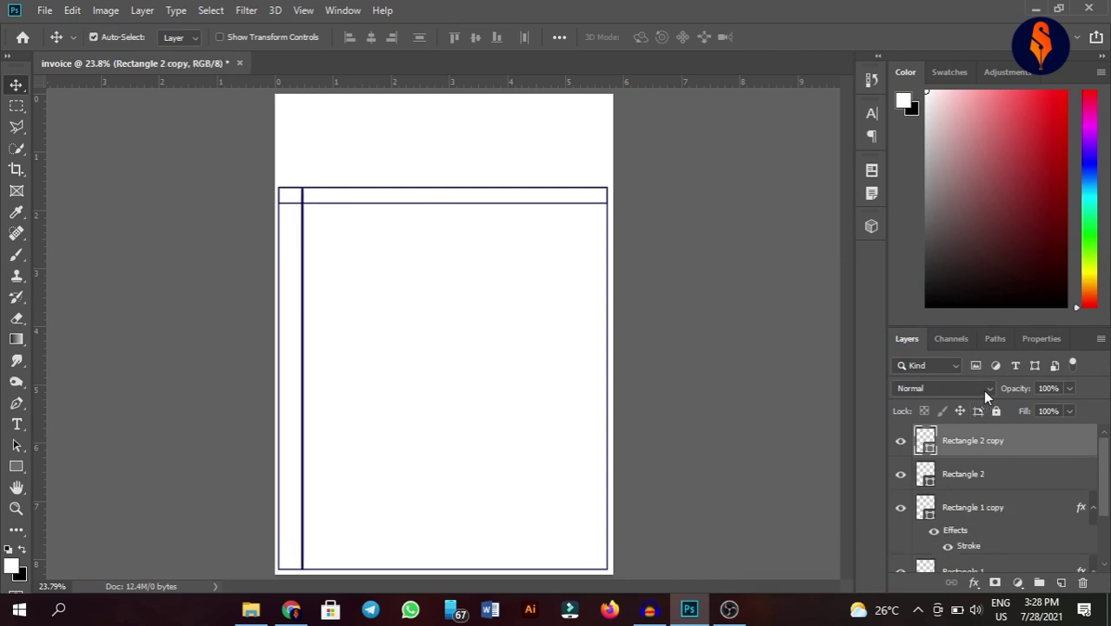
{"action": "key", "text": "shift+Right"}
{"action": "key", "text": "shift+Right"}
{"action": "key", "text": "shift+Right"}
{"action": "key", "text": "shift+Right"}
{"action": "key", "text": "shift+Right"}
{"action": "key", "text": "shift+Right"}
{"action": "key", "text": "shift+Right"}
{"action": "key", "text": "shift+Right"}
{"action": "key", "text": "shift+Right"}
{"action": "key", "text": "shift+Right"}
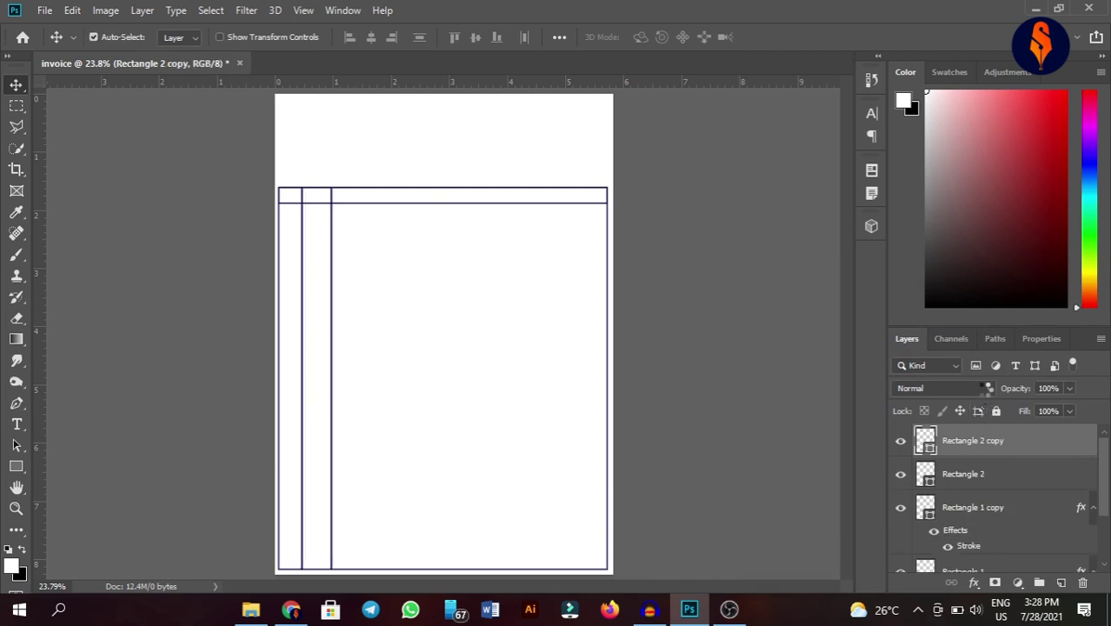
{"action": "key", "text": "shift+Right"}
{"action": "key", "text": "shift+Right"}
{"action": "key", "text": "shift+Right"}
{"action": "key", "text": "shift+Right"}
{"action": "key", "text": "shift+Right"}
{"action": "key", "text": "shift+Right"}
{"action": "key", "text": "shift+Right"}
{"action": "key", "text": "shift+Right"}
{"action": "key", "text": "shift+Right"}
{"action": "key", "text": "shift+Right"}
{"action": "key", "text": "shift+Right"}
{"action": "key", "text": "shift+Right"}
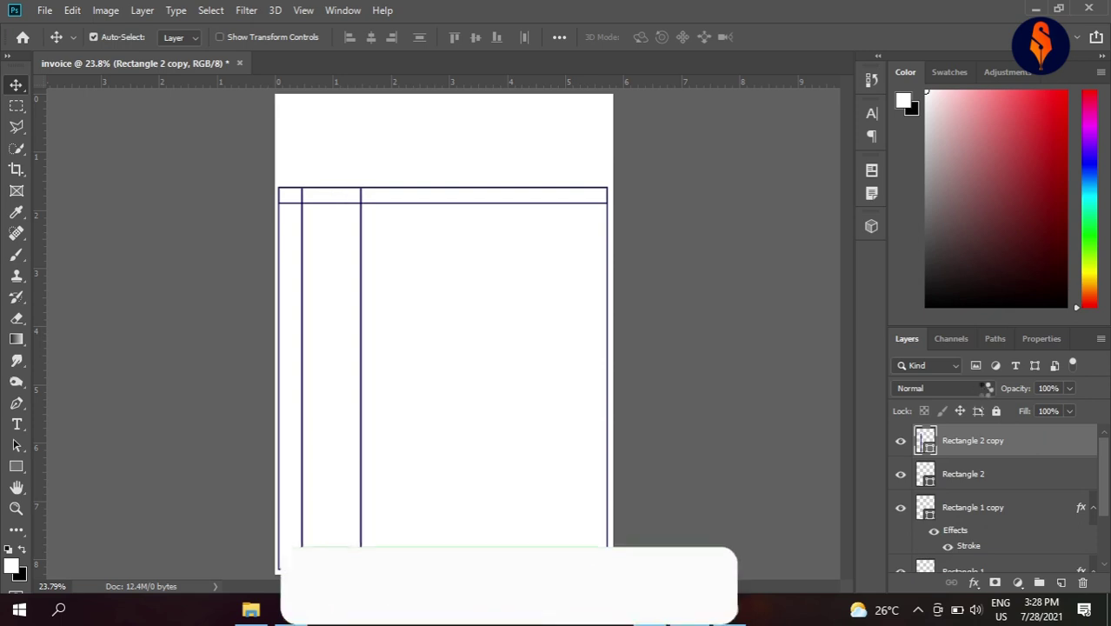
{"action": "key", "text": "shift+Right"}
{"action": "key", "text": "shift+Right"}
{"action": "key", "text": "shift+Right"}
{"action": "key", "text": "shift+Right"}
{"action": "key", "text": "shift+Right"}
{"action": "key", "text": "shift+Right"}
{"action": "key", "text": "shift+Right"}
{"action": "key", "text": "shift+Right"}
{"action": "key", "text": "shift+Right"}
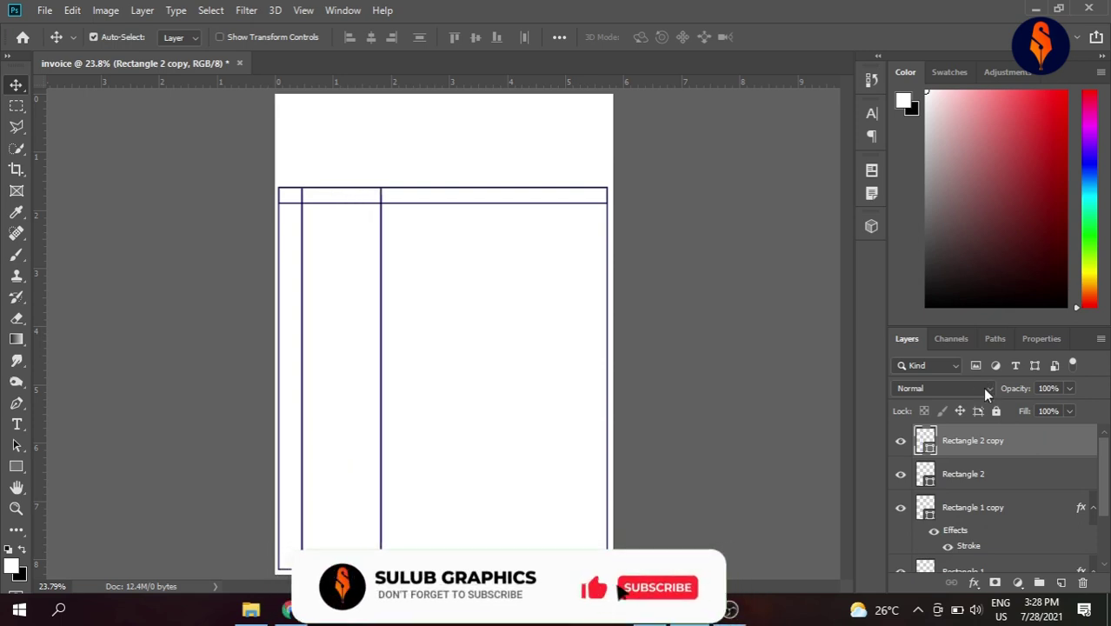
{"action": "key", "text": "shift+Right"}
{"action": "key", "text": "shift+Right"}
{"action": "key", "text": "shift+Right"}
{"action": "key", "text": "shift+Right"}
{"action": "key", "text": "shift+Right"}
{"action": "key", "text": "shift+Right"}
{"action": "key", "text": "shift+Right"}
{"action": "key", "text": "shift+Right"}
{"action": "key", "text": "shift+Right"}
{"action": "key", "text": "shift+Right"}
{"action": "key", "text": "shift+Right"}
{"action": "key", "text": "shift+Right"}
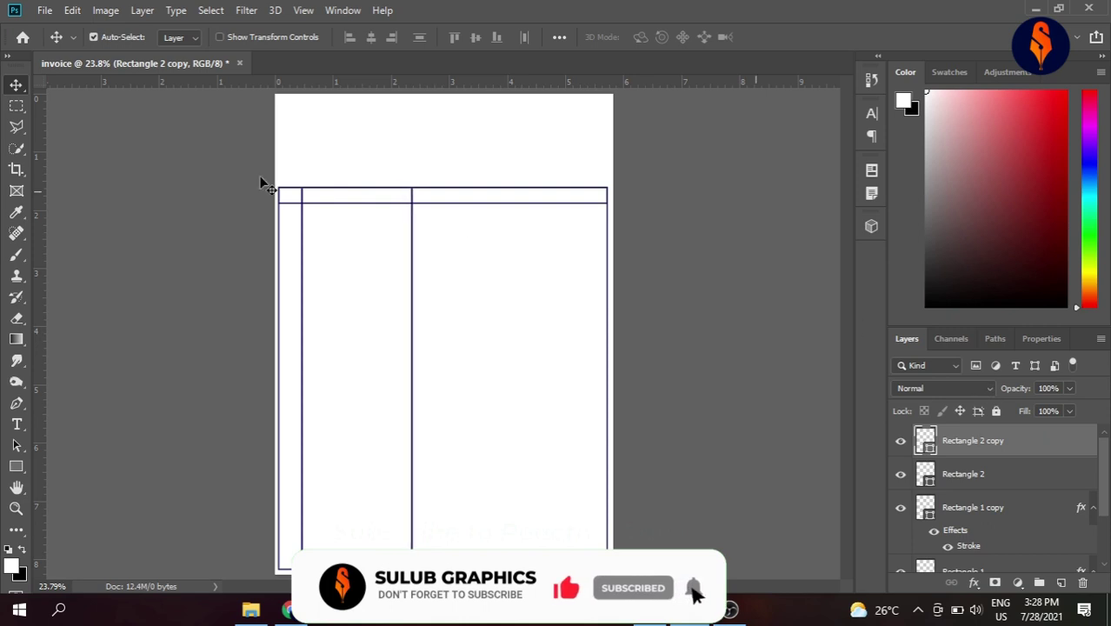
{"action": "key", "text": "shift+Right"}
{"action": "key", "text": "shift+Right"}
{"action": "key", "text": "shift+Right"}
{"action": "key", "text": "shift+Right"}
{"action": "key", "text": "shift+Right"}
{"action": "key", "text": "shift+Right"}
{"action": "key", "text": "shift+Right"}
{"action": "key", "text": "shift+Right"}
{"action": "key", "text": "shift+Right"}
{"action": "key", "text": "shift+Right"}
{"action": "key", "text": "shift+Right"}
{"action": "key", "text": "shift+Right"}
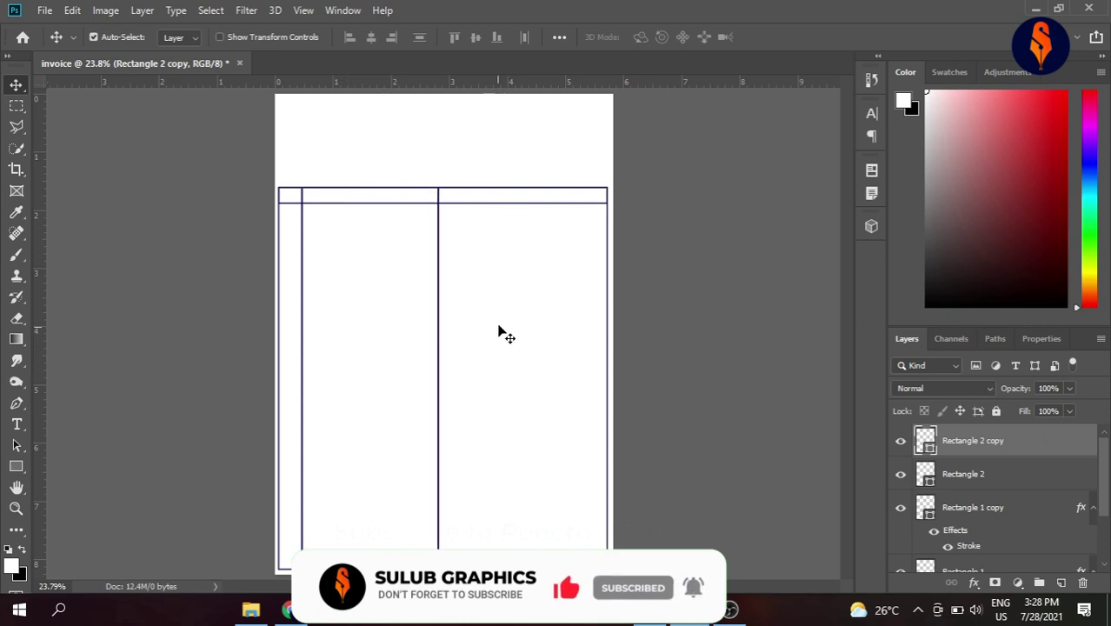
{"action": "key", "text": "shift+Right"}
{"action": "key", "text": "shift+Right"}
{"action": "key", "text": "shift+Right"}
Make two more divider copies, shifting each further right.
{"action": "key", "text": "shift+Right"}
{"action": "key", "text": "shift+Right"}
{"action": "key", "text": "shift+Right"}
{"action": "key", "text": "ctrl+j"}
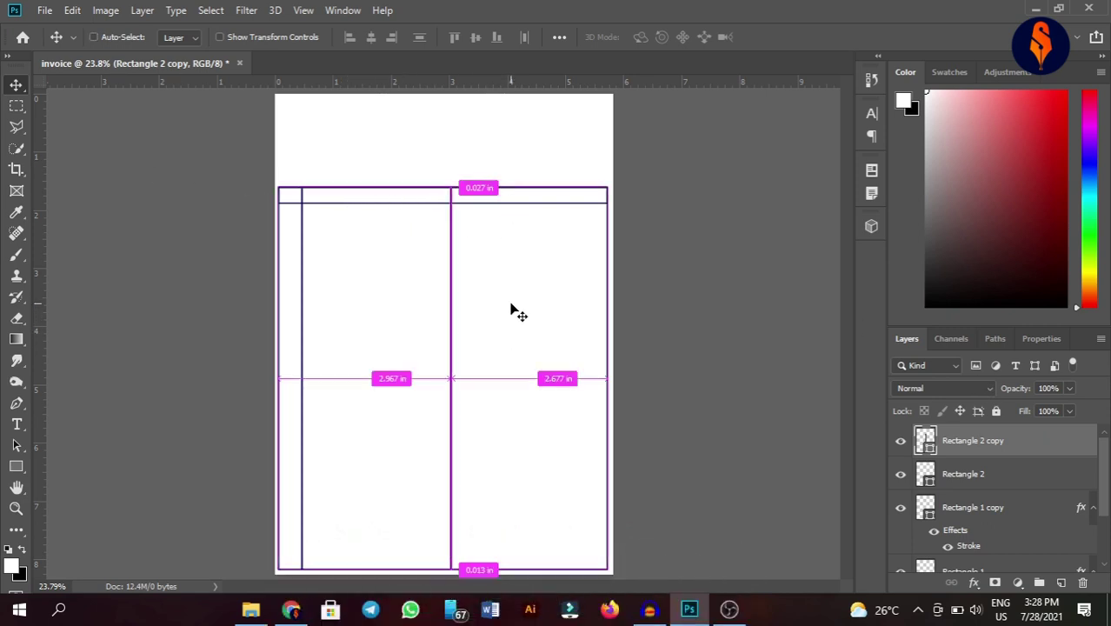
{"action": "key", "text": "shift+Right"}
{"action": "key", "text": "shift+Right"}
{"action": "key", "text": "shift+Right"}
{"action": "key", "text": "shift+Right"}
{"action": "key", "text": "shift+Right"}
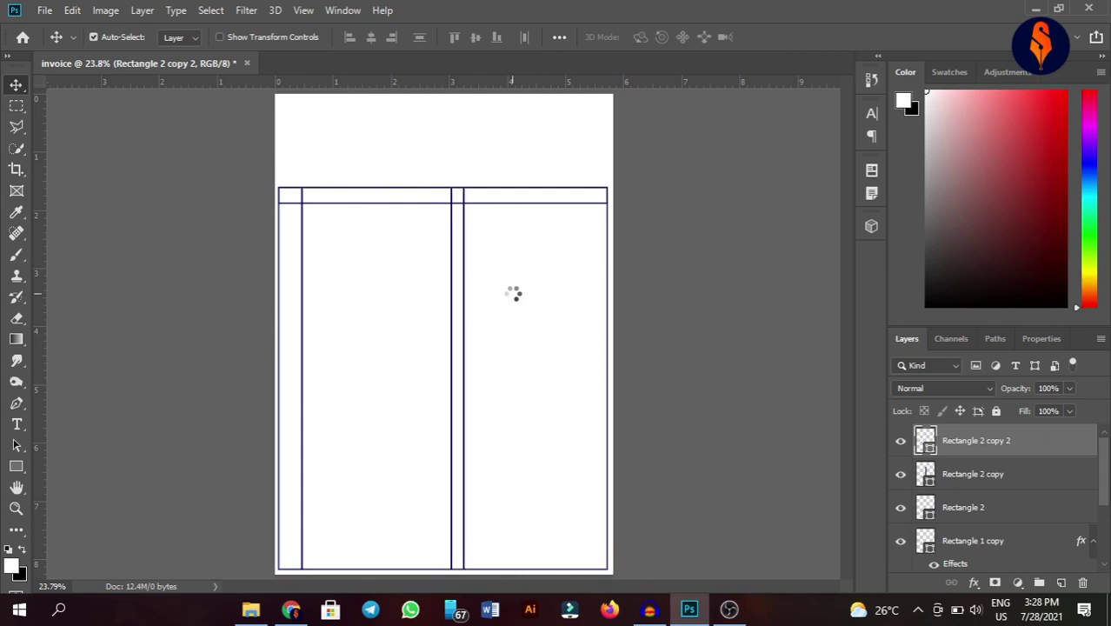
{"action": "key", "text": "shift+Right"}
{"action": "key", "text": "shift+Right"}
{"action": "key", "text": "shift+Right"}
{"action": "key", "text": "shift+Right"}
{"action": "key", "text": "shift+Right"}
{"action": "key", "text": "shift+Right"}
{"action": "key", "text": "shift+Right"}
{"action": "key", "text": "shift+Right"}
{"action": "key", "text": "shift+Right"}
{"action": "key", "text": "shift+Right"}
{"action": "key", "text": "shift+Right"}
{"action": "key", "text": "shift+Right"}
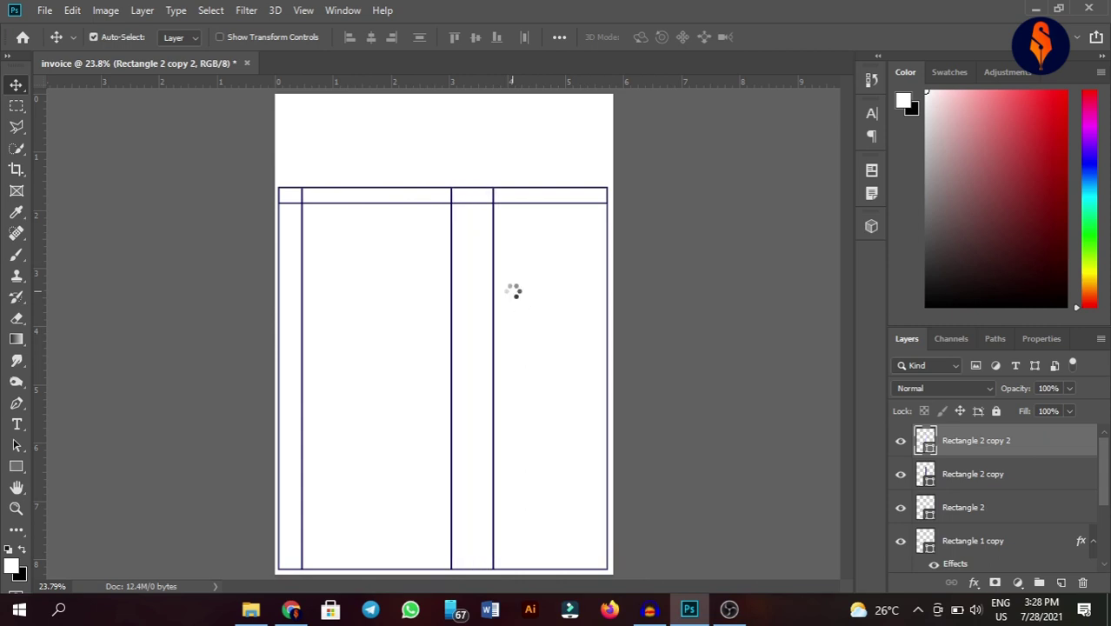
{"action": "key", "text": "shift+Right"}
{"action": "key", "text": "shift+Right"}
{"action": "key", "text": "shift+Right"}
{"action": "key", "text": "ctrl+j"}
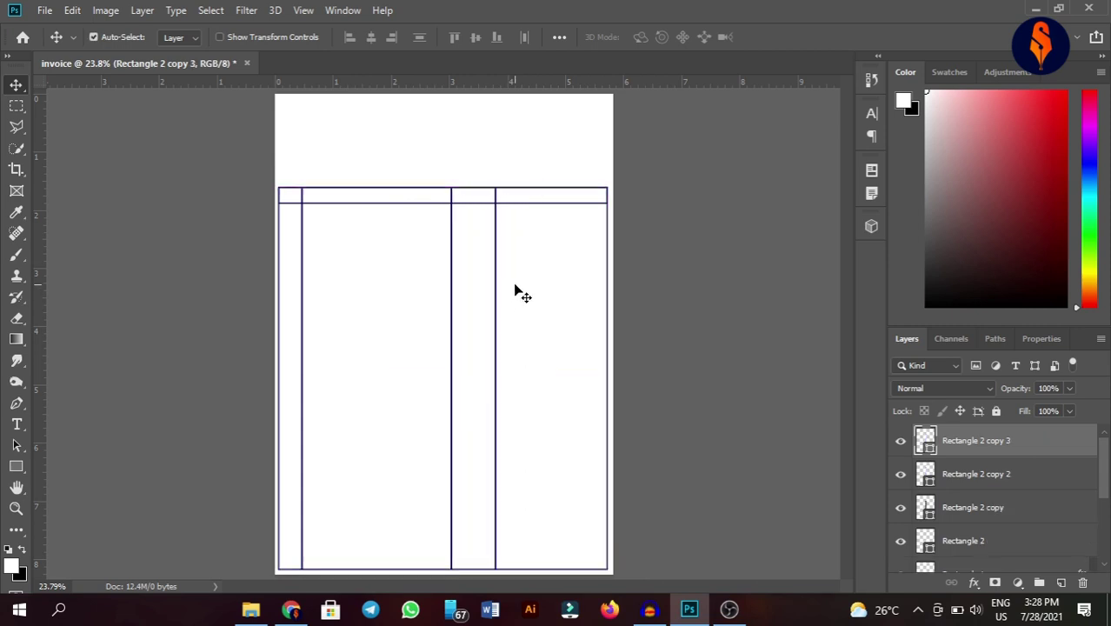
{"action": "key", "text": "shift+Right"}
{"action": "key", "text": "shift+Right"}
{"action": "key", "text": "shift+Right"}
{"action": "key", "text": "shift+Right"}
{"action": "key", "text": "shift+Right"}
{"action": "key", "text": "shift+Right"}
{"action": "key", "text": "shift+Right"}
{"action": "key", "text": "shift+Right"}
{"action": "key", "text": "shift+Right"}
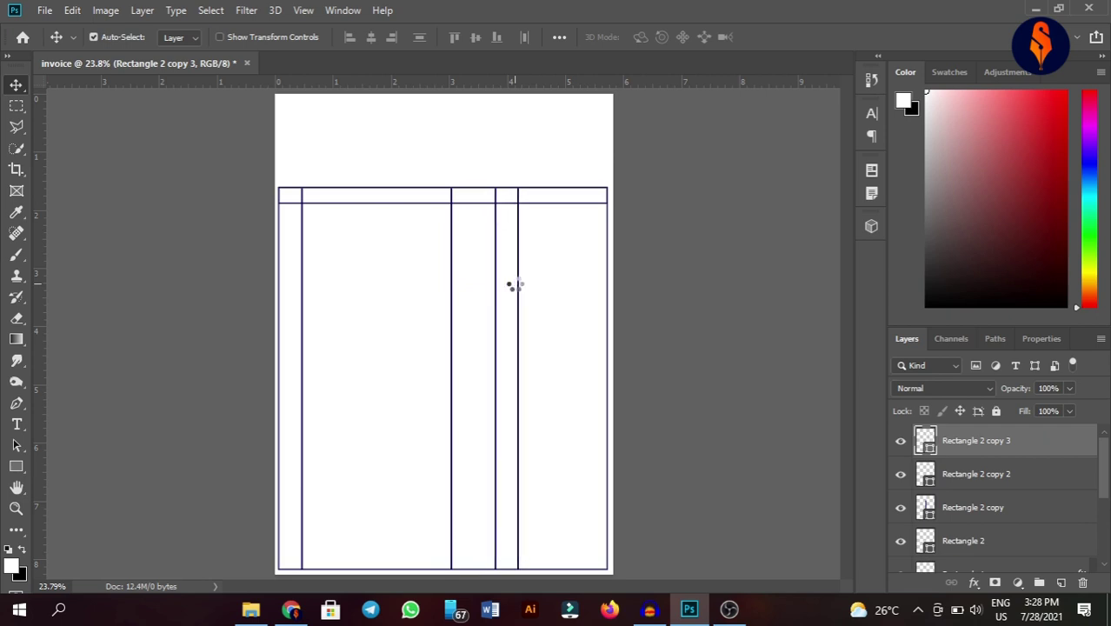
{"action": "key", "text": "shift+Right"}
{"action": "key", "text": "shift+Right"}
{"action": "key", "text": "shift+Right"}
{"action": "key", "text": "shift+Right"}
{"action": "key", "text": "shift+Right"}
{"action": "key", "text": "shift+Right"}
{"action": "key", "text": "shift+Right"}
{"action": "key", "text": "shift+Right"}
{"action": "key", "text": "shift+Right"}
{"action": "key", "text": "shift+Right"}
{"action": "key", "text": "shift+Right"}
{"action": "key", "text": "shift+Right"}
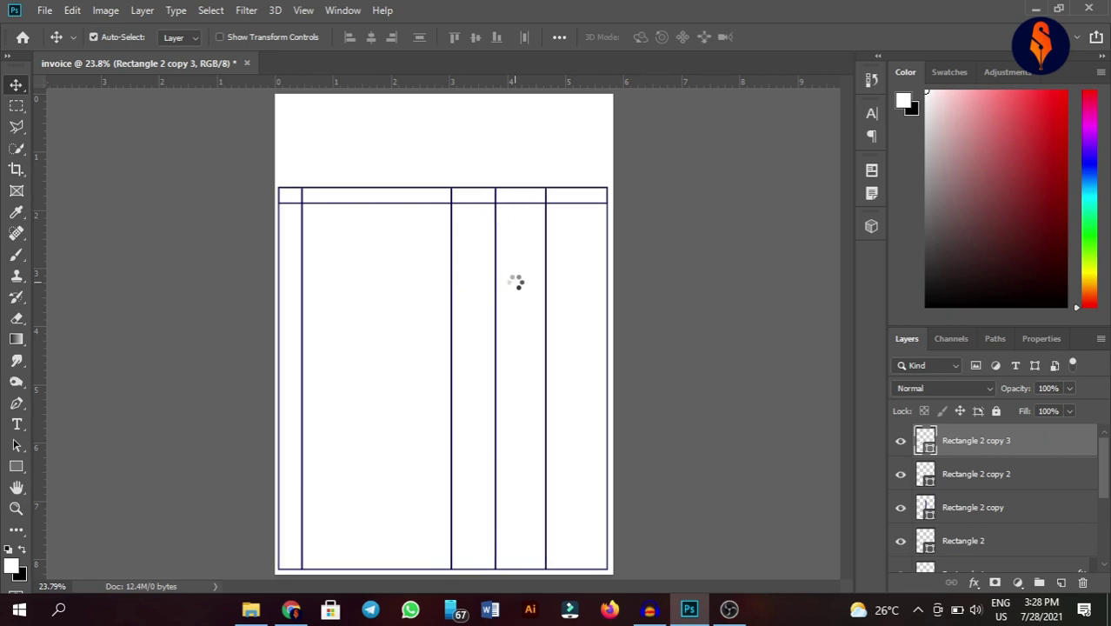
{"action": "key", "text": "shift+Right"}
{"action": "key", "text": "shift+Right"}
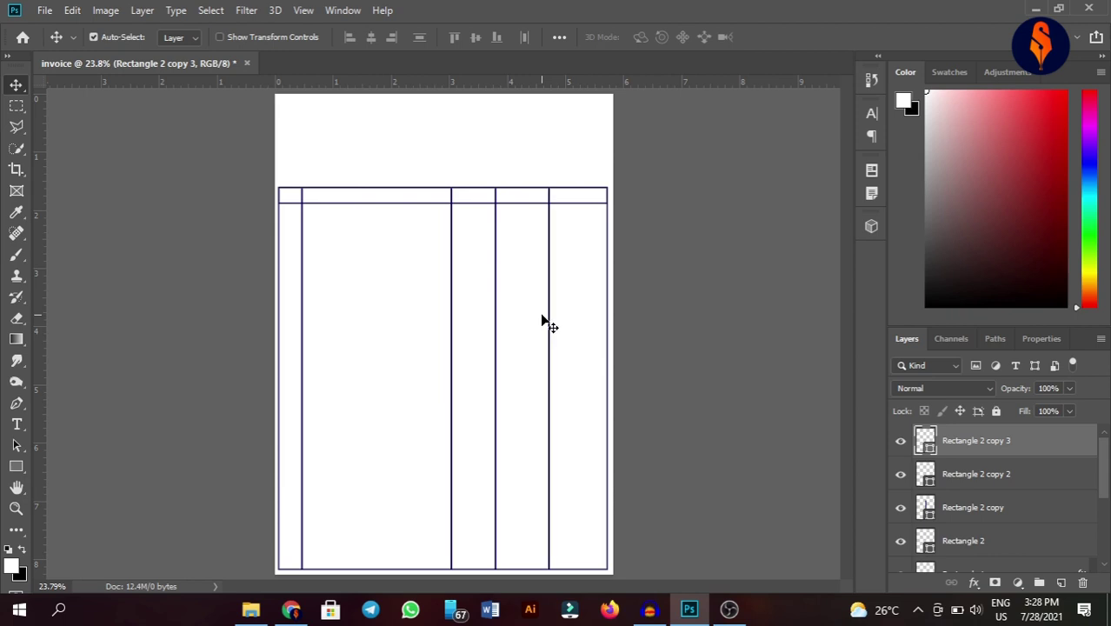
{"action": "key", "text": "shift+Right"}
{"action": "key", "text": "shift+Right"}
Fine-tune the positions of the Rectangle 2 copy and copy 2 dividers.
{"action": "key", "text": "shift+Right"}
{"action": "left_click", "coordinate": [496, 335]}
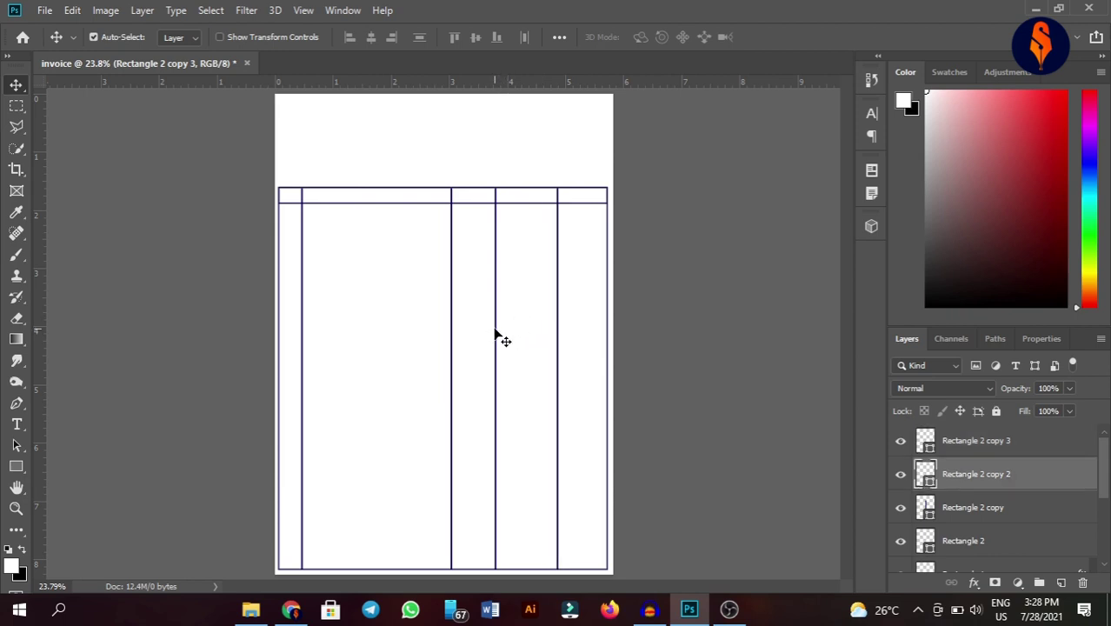
{"action": "key", "text": "shift+Right"}
{"action": "key", "text": "shift+Right"}
{"action": "key", "text": "shift+Right"}
{"action": "key", "text": "shift+Right"}
{"action": "key", "text": "shift+Right"}
{"action": "key", "text": "shift+Right"}
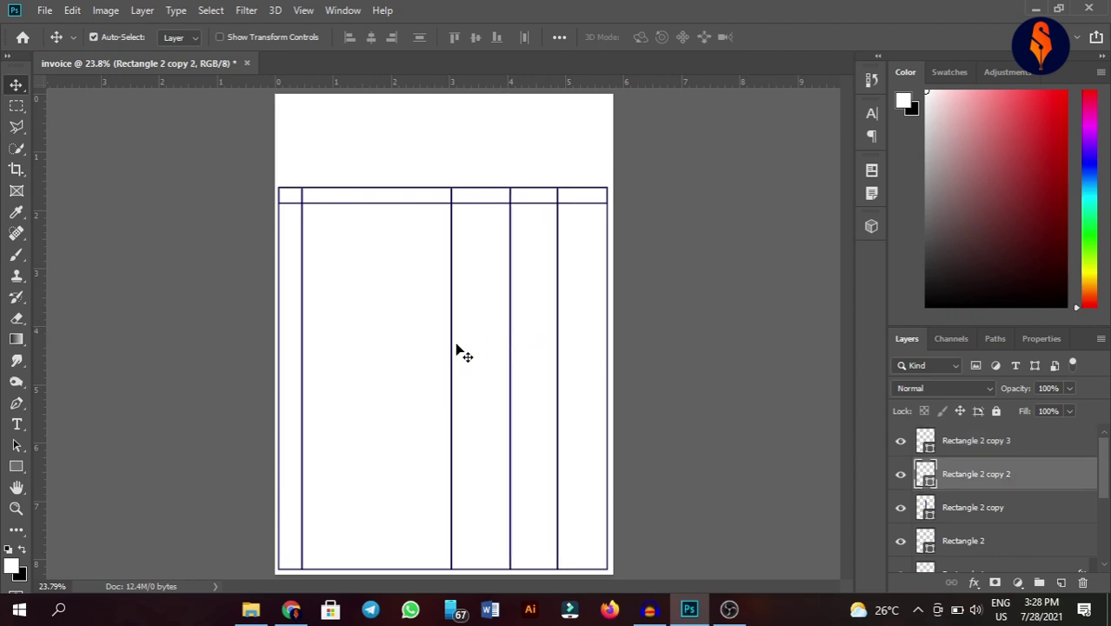
{"action": "left_click", "coordinate": [451, 352]}
{"action": "key", "text": "shift+Right"}
{"action": "key", "text": "shift+Right"}
{"action": "key", "text": "shift+Right"}
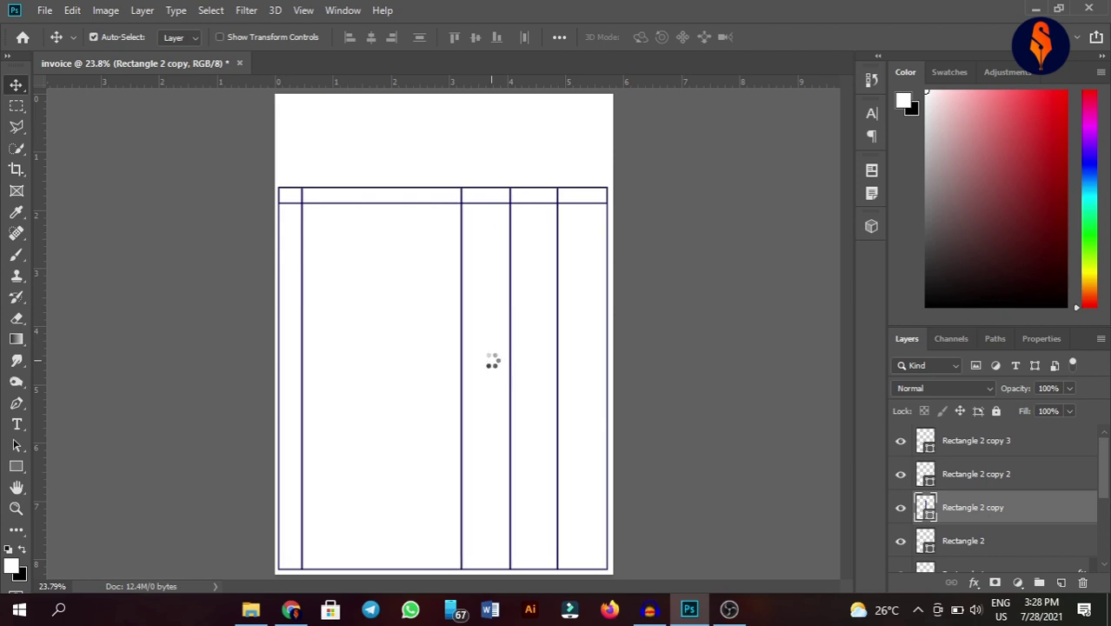
{"action": "key", "text": "shift+Right"}
{"action": "key", "text": "shift+Right"}
{"action": "key", "text": "shift+Right"}
{"action": "key", "text": "shift+Right"}
{"action": "key", "text": "shift+Right"}
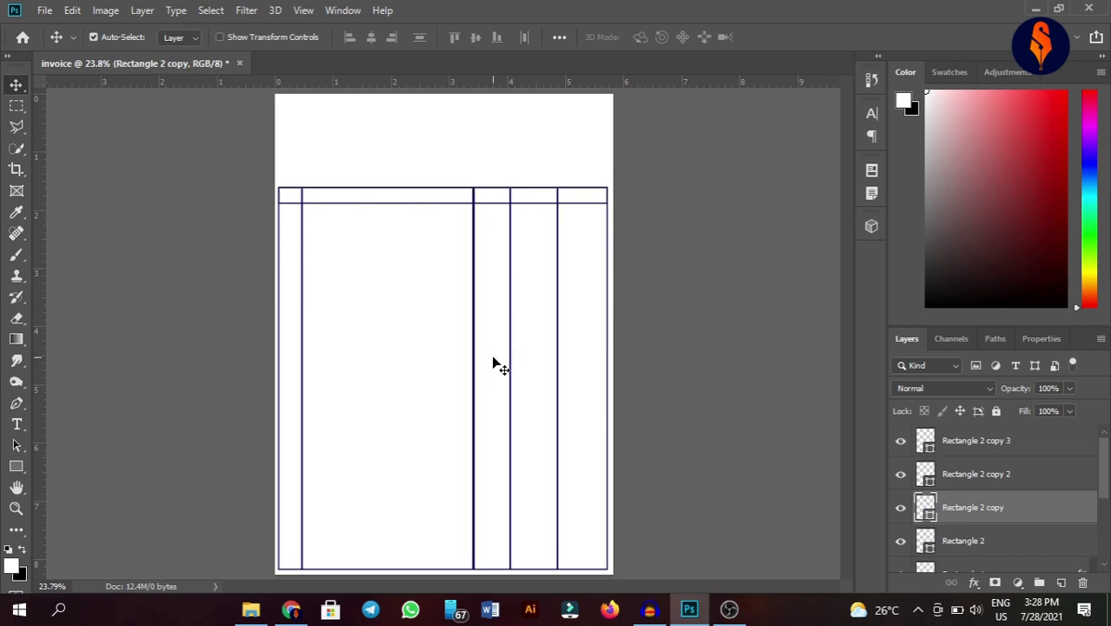
{"action": "key", "text": "shift+Left"}
{"action": "key", "text": "shift+Left"}
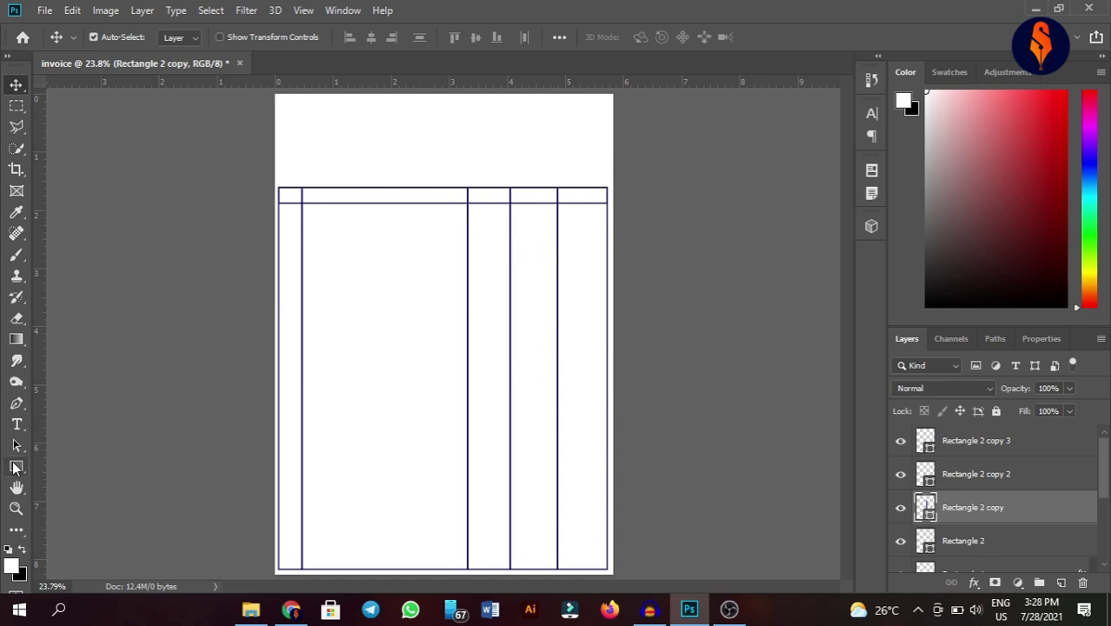
Duplicate the first vertical divider and rotate the copy 90° to lie horizontal.
{"action": "left_click", "coordinate": [302, 434]}
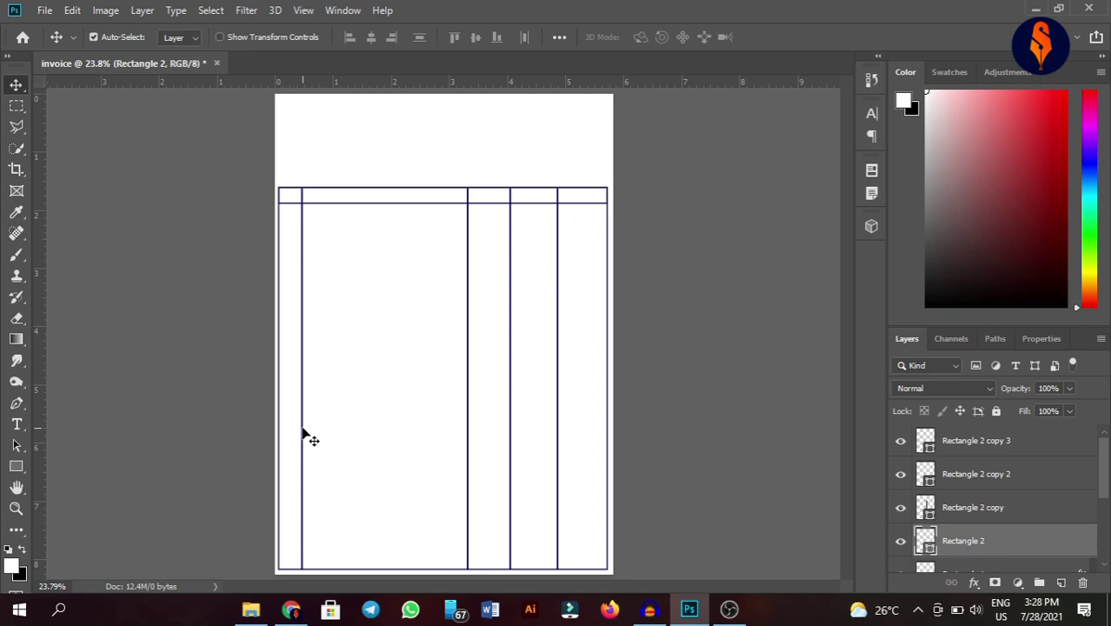
{"action": "key", "text": "ctrl+j"}
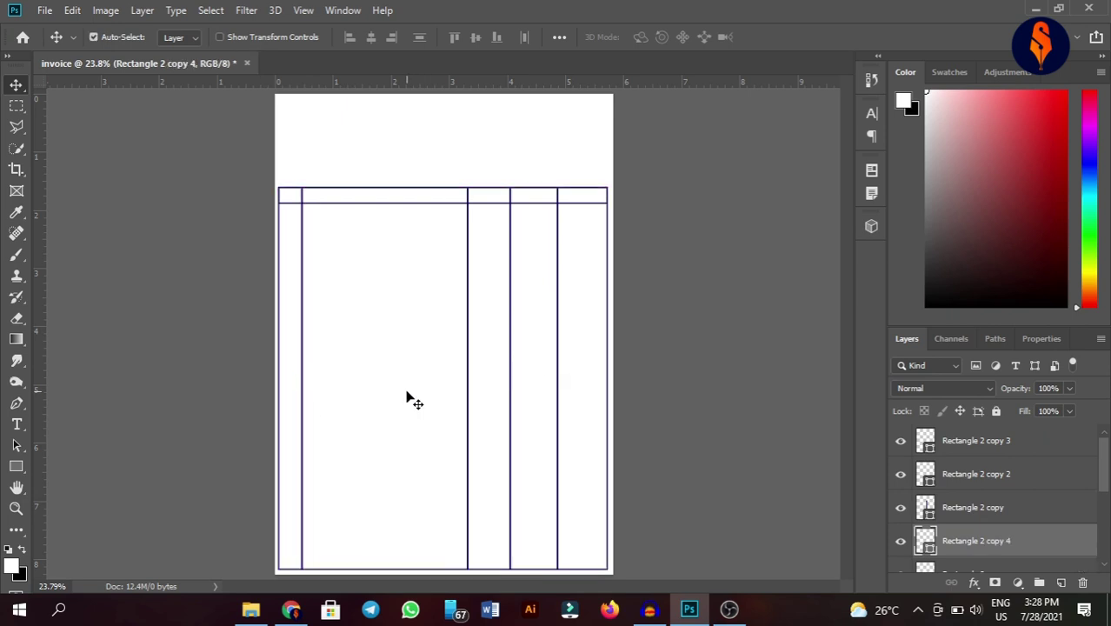
{"action": "key", "text": "ctrl+t"}
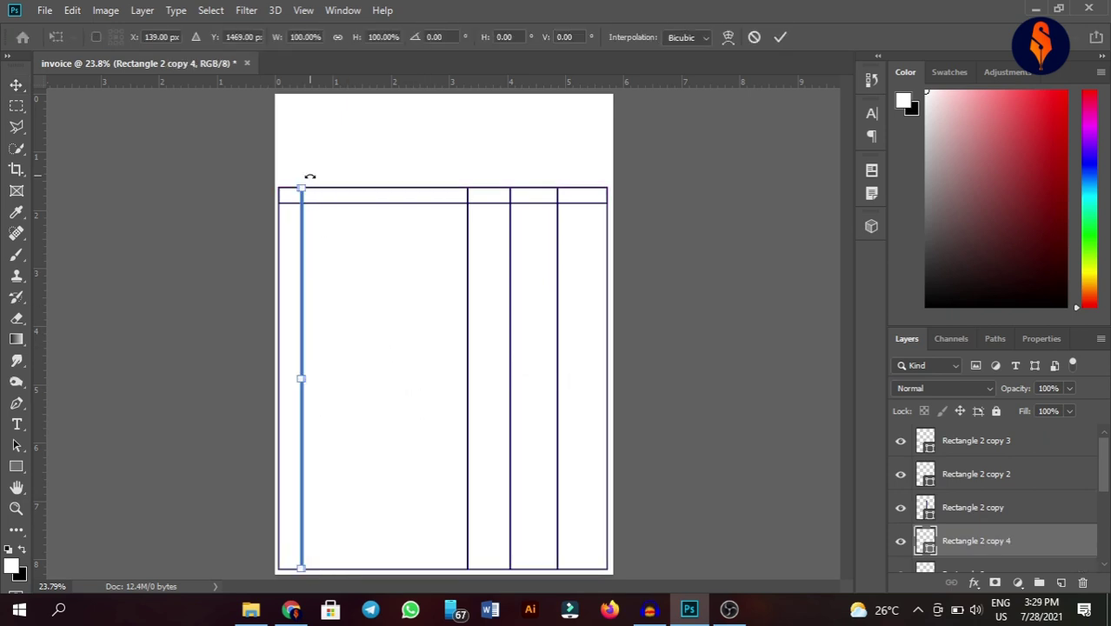
{"action": "mouse_move", "coordinate": [309, 176]}
{"action": "left_mouse_down"}
{"action": "mouse_move", "coordinate": [458, 398]}
{"action": "mouse_move", "coordinate": [459, 387]}
{"action": "left_mouse_up"}
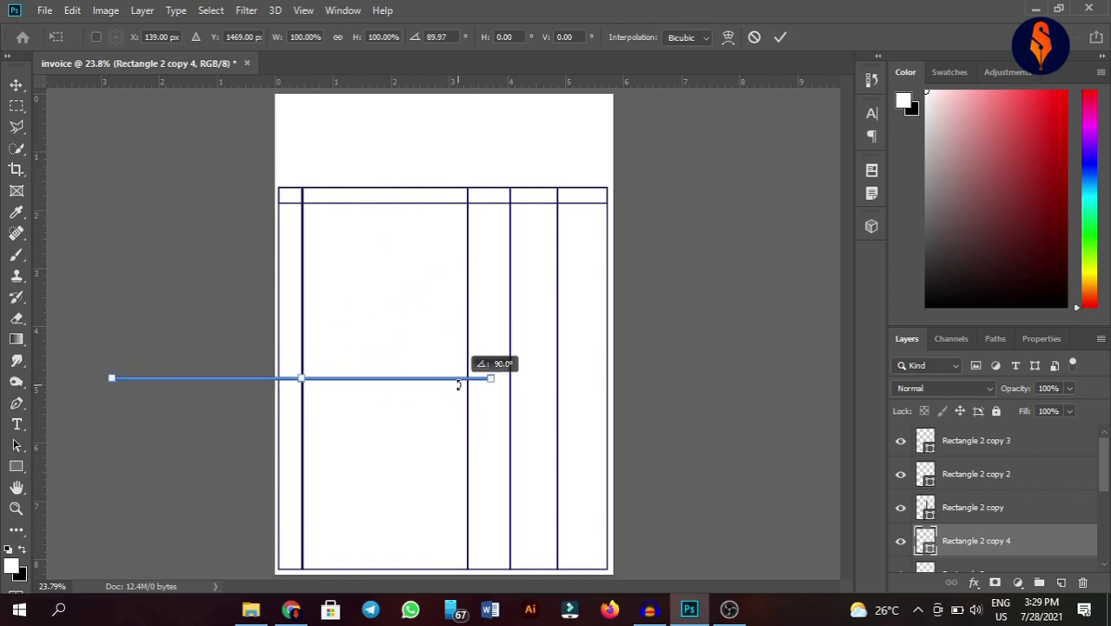
{"action": "left_click_drag", "start_coordinate": [459, 385], "coordinate": [460, 385]}
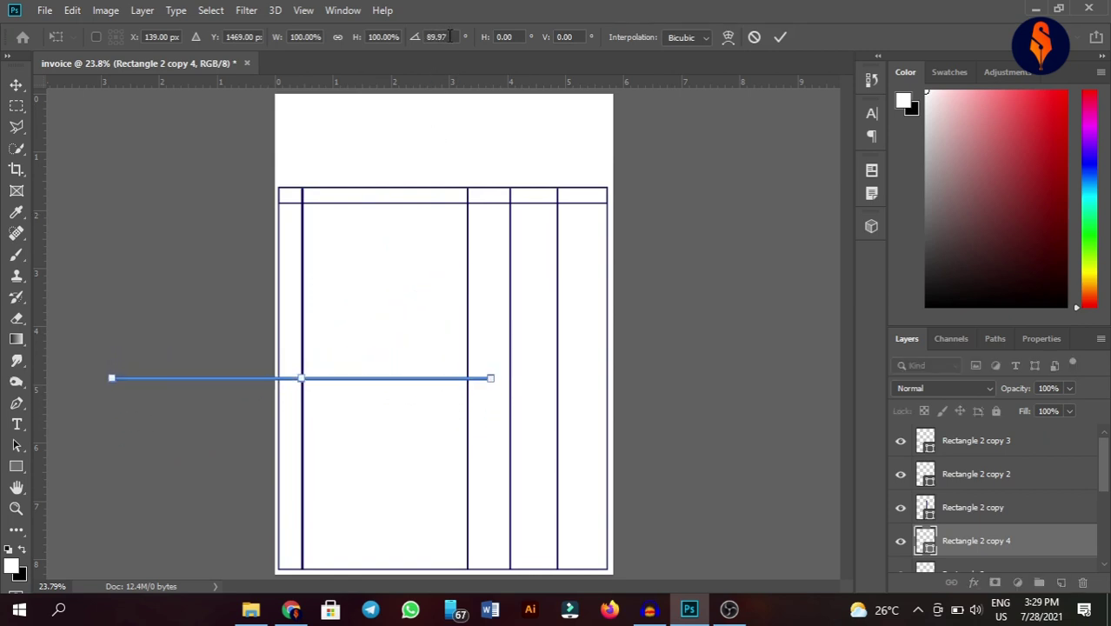
{"action": "key", "text": "BackSpace"}
{"action": "key", "text": "BackSpace"}
{"action": "key", "text": "BackSpace"}
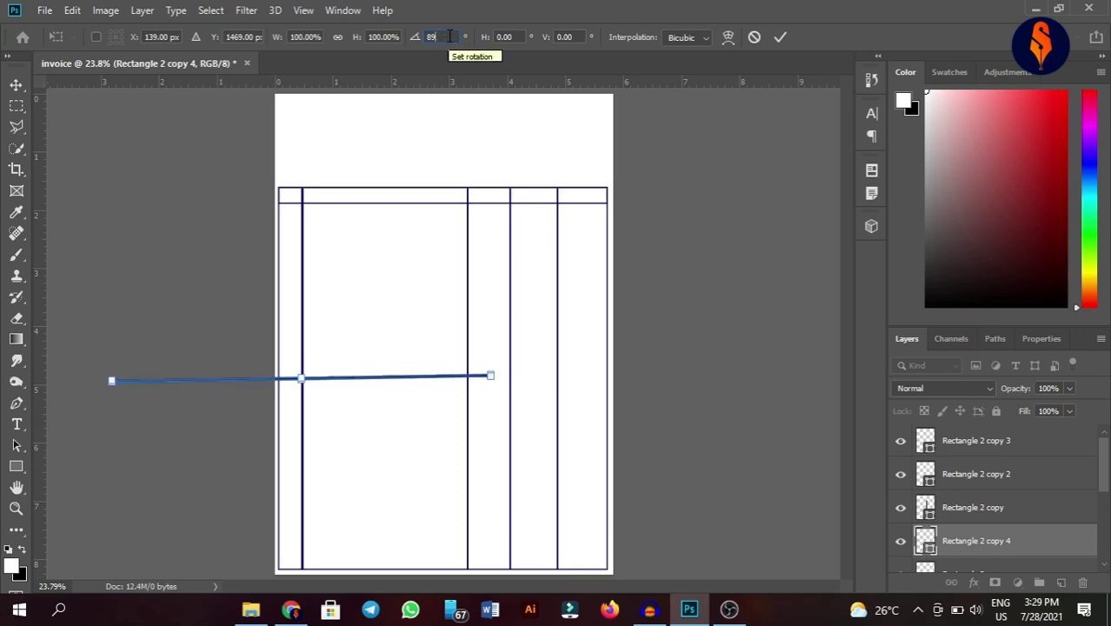
{"action": "key", "text": "BackSpace"}
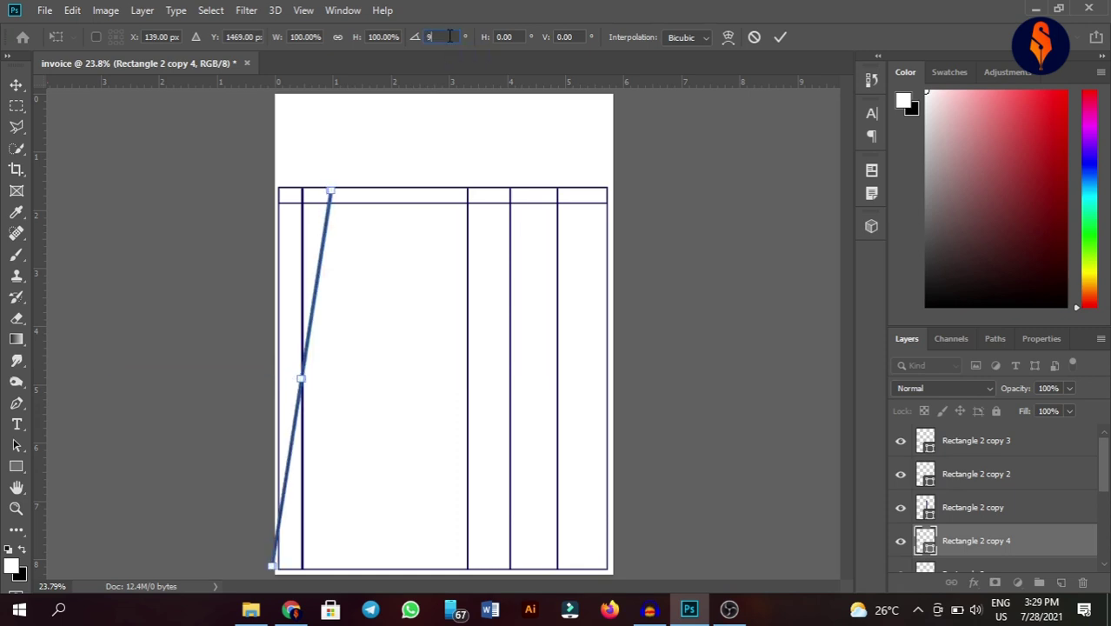
{"action": "type", "text": "90"}
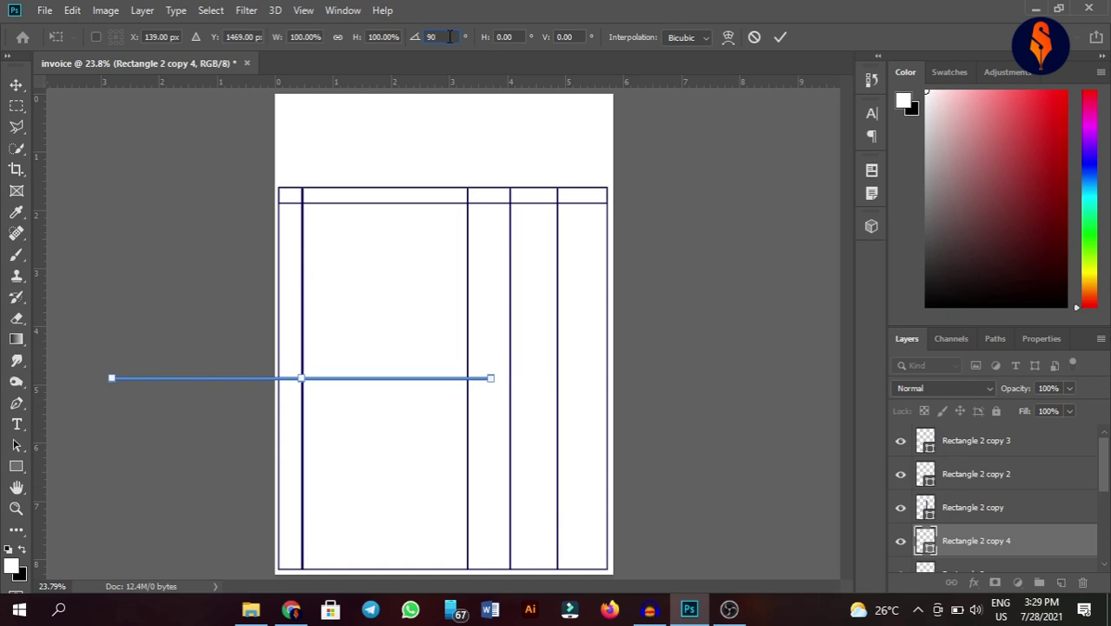
{"action": "left_click", "coordinate": [780, 36]}
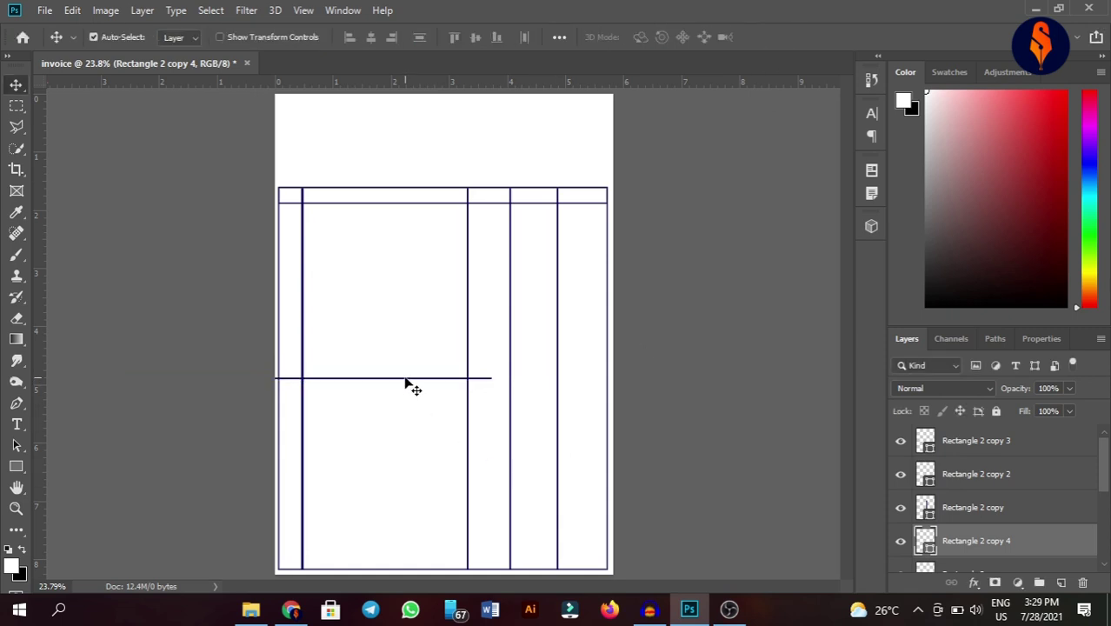
Move the horizontal line under the header and trim its ends to the table edges.
{"action": "left_click_drag", "start_coordinate": [405, 383], "coordinate": [563, 221]}
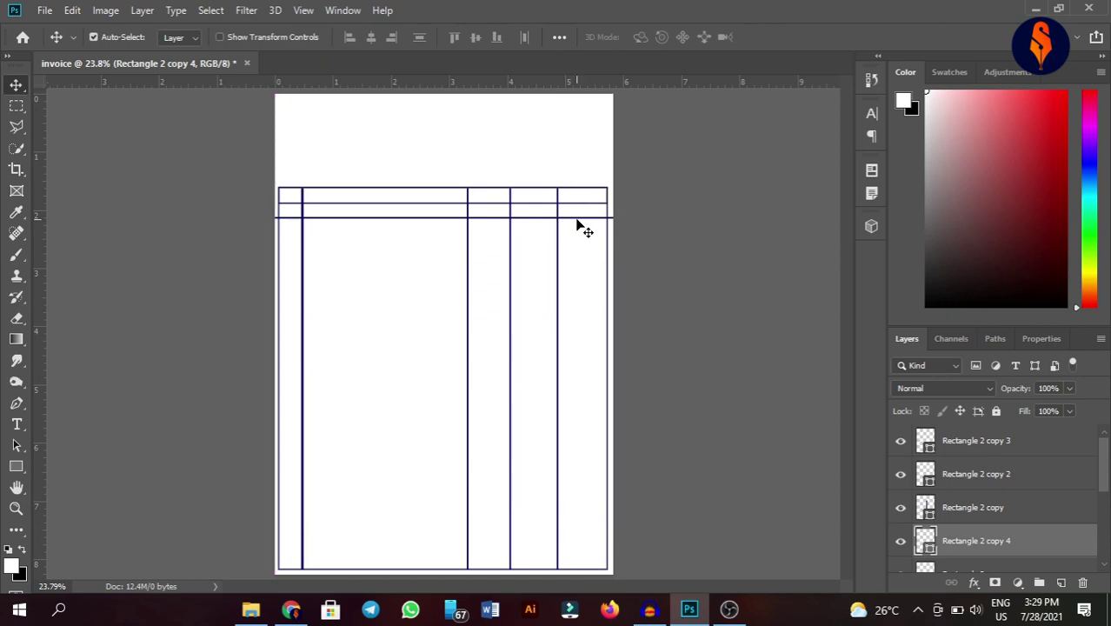
{"action": "key", "text": "ctrl+t"}
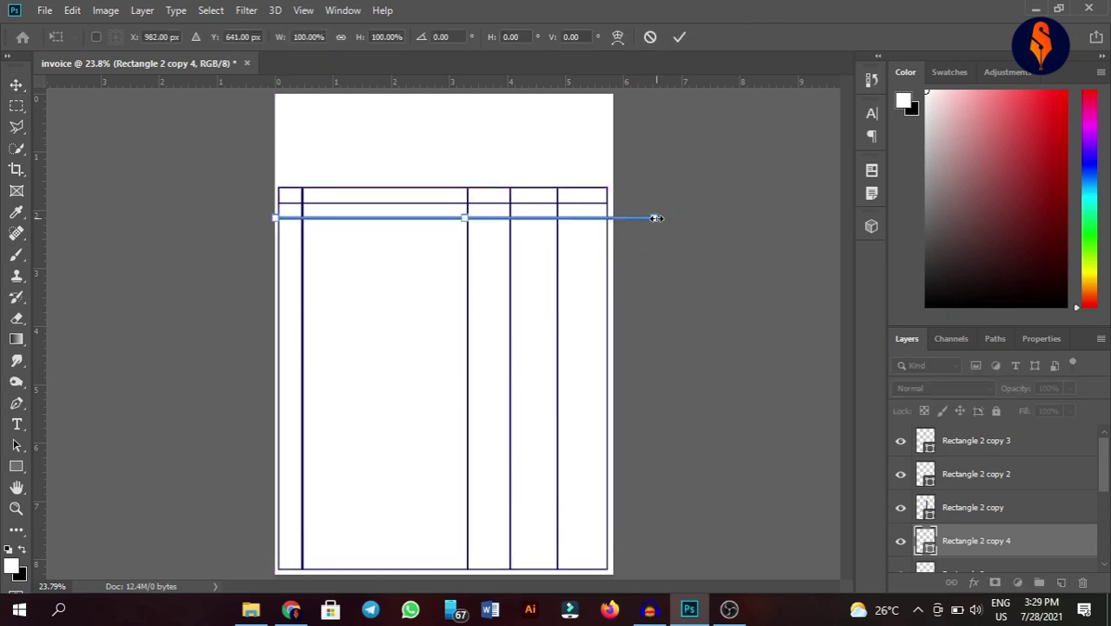
{"action": "left_click_drag", "start_coordinate": [648, 218], "coordinate": [609, 219]}
{"action": "left_click_drag", "start_coordinate": [273, 218], "coordinate": [278, 219]}
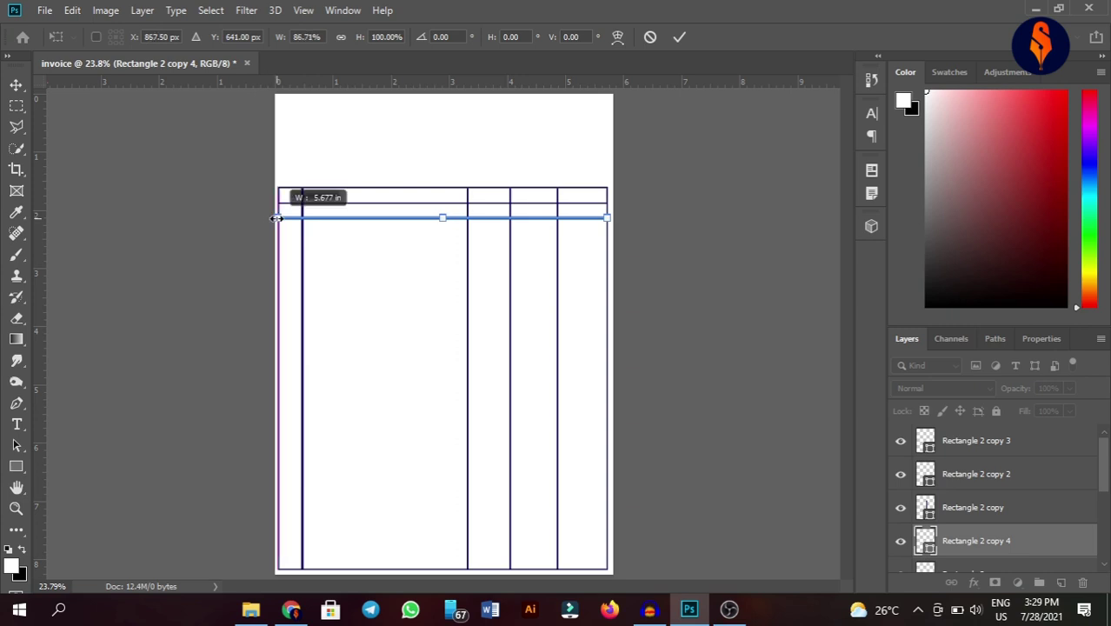
{"action": "left_click", "coordinate": [681, 38]}
{"action": "left_click", "coordinate": [665, 273]}
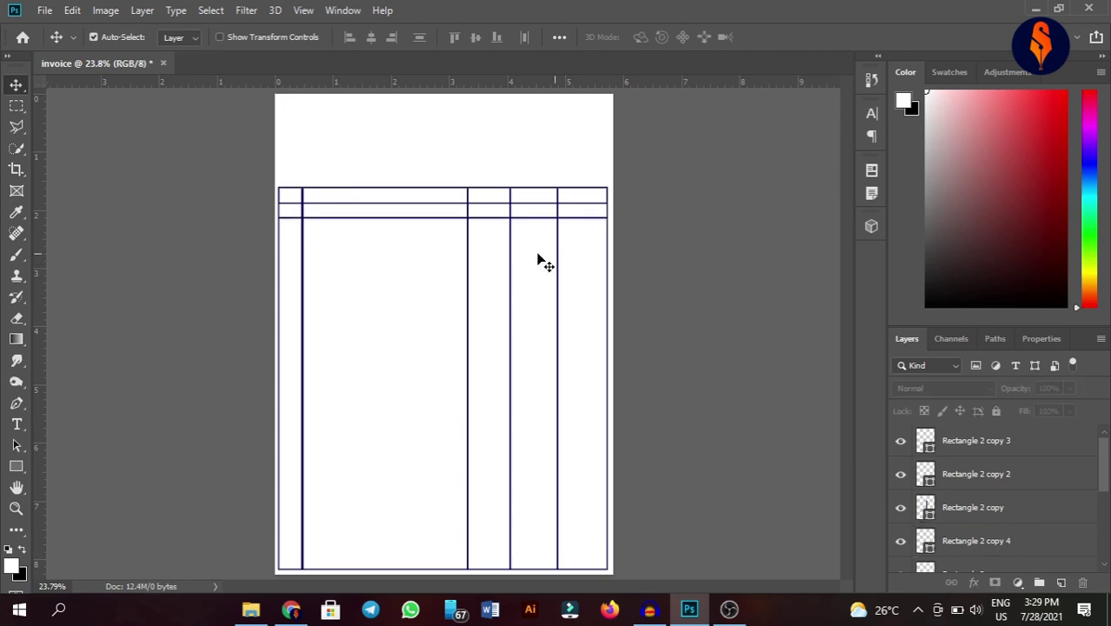
Duplicate the horizontal divider twice, nudging each copy down one row.
{"action": "left_click", "coordinate": [437, 222]}
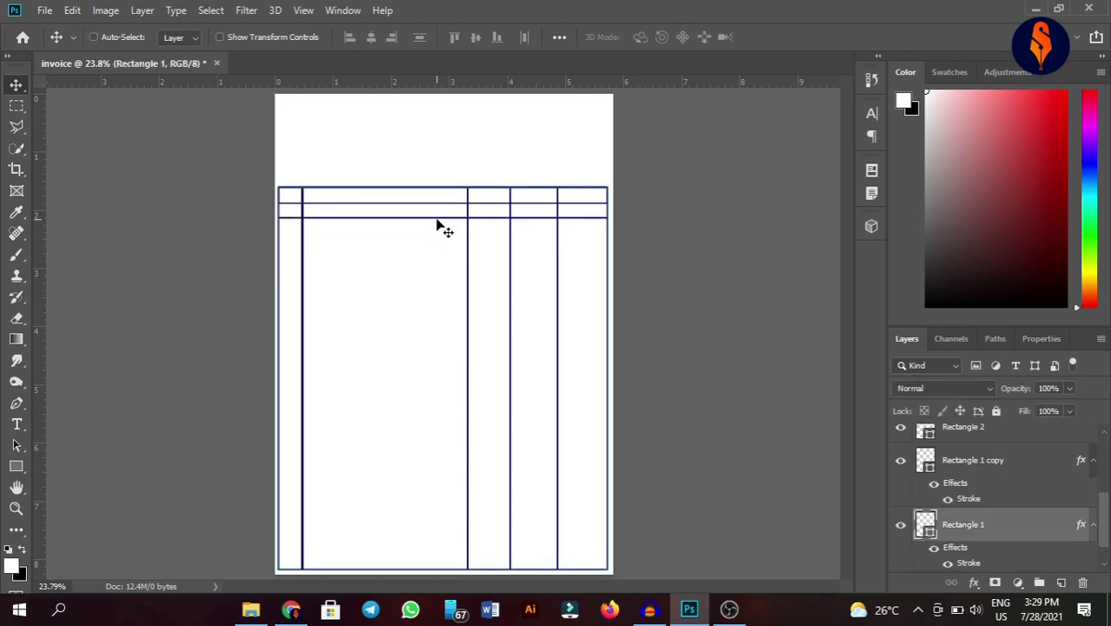
{"action": "key", "text": "ctrl+j"}
{"action": "key", "text": "shift+Down"}
{"action": "key", "text": "shift+Down"}
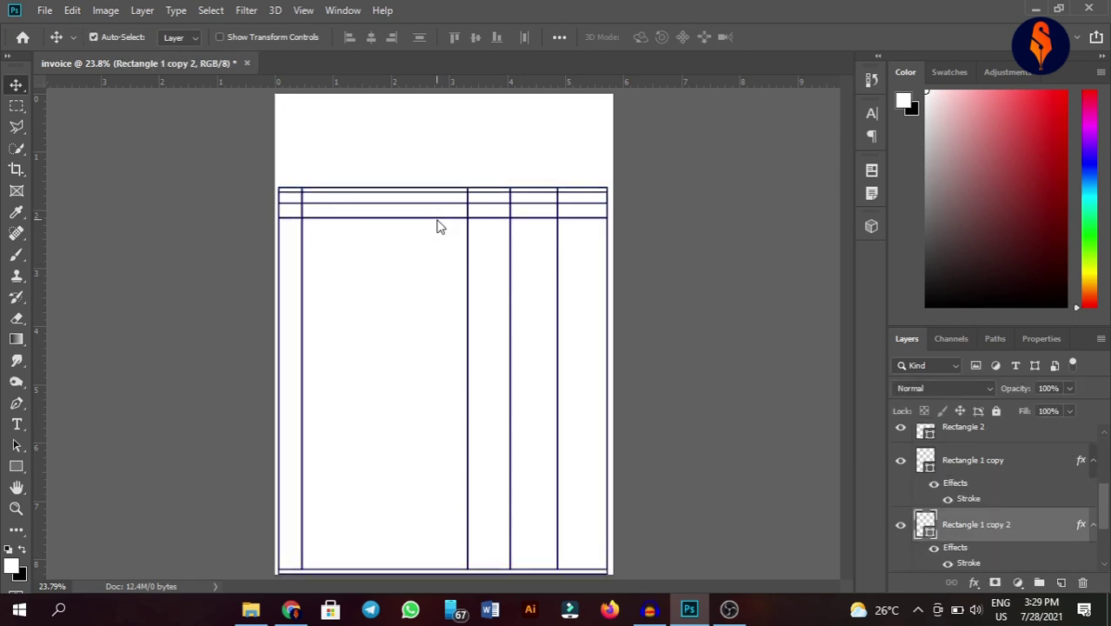
{"action": "key", "text": "shift+Down"}
{"action": "key", "text": "shift+Down"}
{"action": "key", "text": "shift+Down"}
{"action": "key", "text": "shift+Down"}
{"action": "key", "text": "shift+Down"}
{"action": "key", "text": "shift+Down"}
{"action": "key", "text": "shift+Down"}
{"action": "key", "text": "shift+Down"}
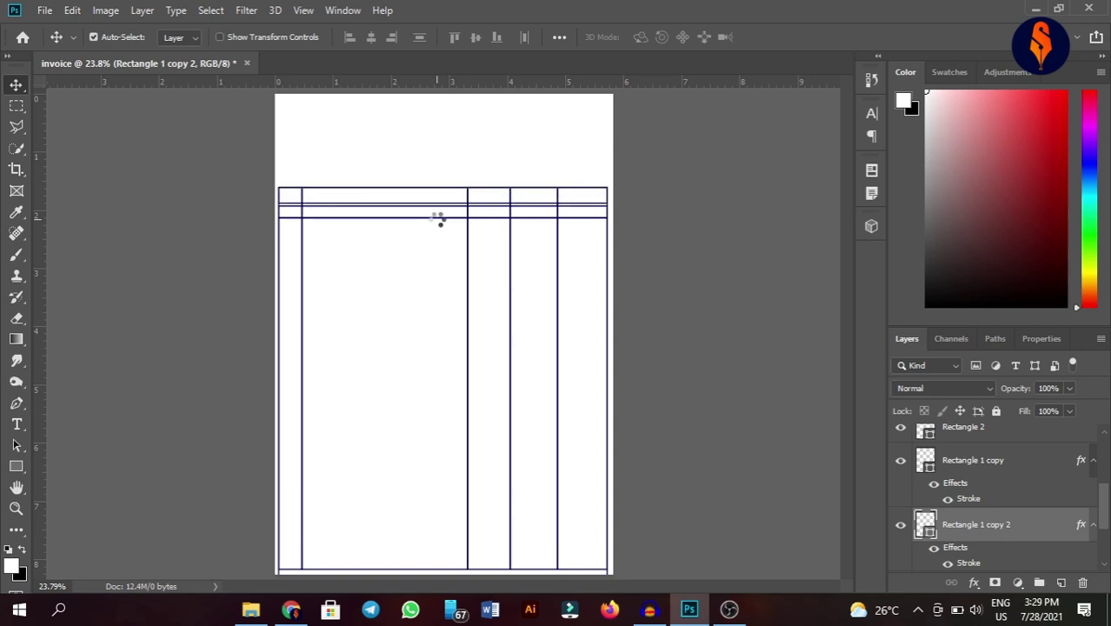
{"action": "key", "text": "shift+Down"}
{"action": "key", "text": "shift+Down"}
{"action": "key", "text": "shift+Down"}
{"action": "key", "text": "shift+Down"}
{"action": "key", "text": "shift+Down"}
{"action": "key", "text": "shift+Down"}
{"action": "key", "text": "shift+Down"}
{"action": "key", "text": "shift+Down"}
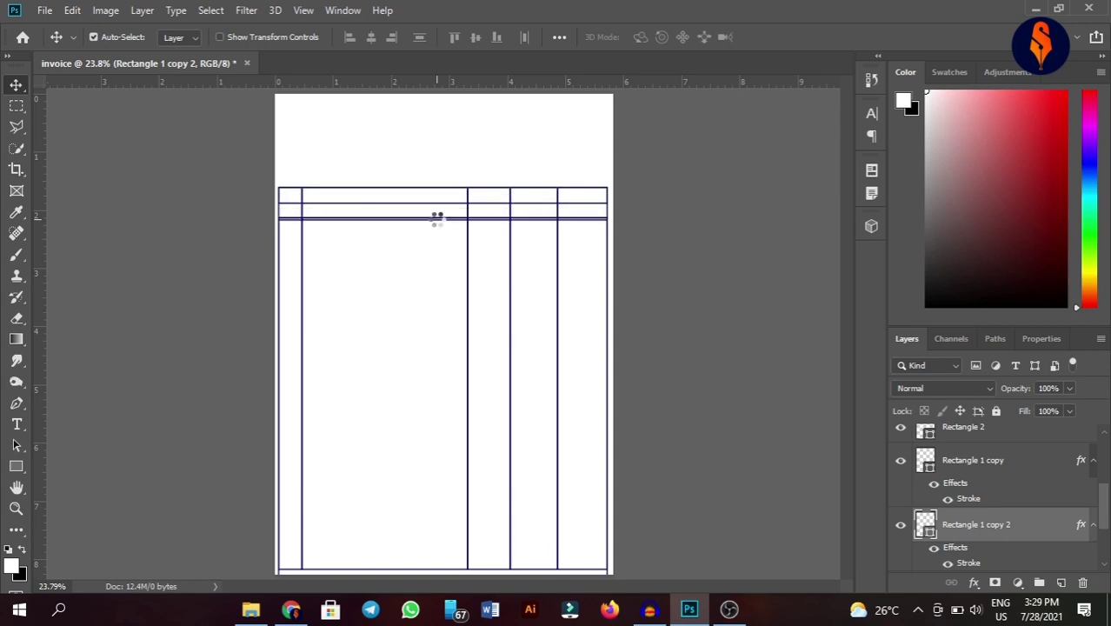
{"action": "key", "text": "shift+Down"}
{"action": "key", "text": "shift+Down"}
{"action": "key", "text": "shift+Down"}
{"action": "key", "text": "shift+Down"}
{"action": "key", "text": "shift+Down"}
{"action": "key", "text": "shift+Down"}
{"action": "key", "text": "shift+Down"}
{"action": "key", "text": "shift+Down"}
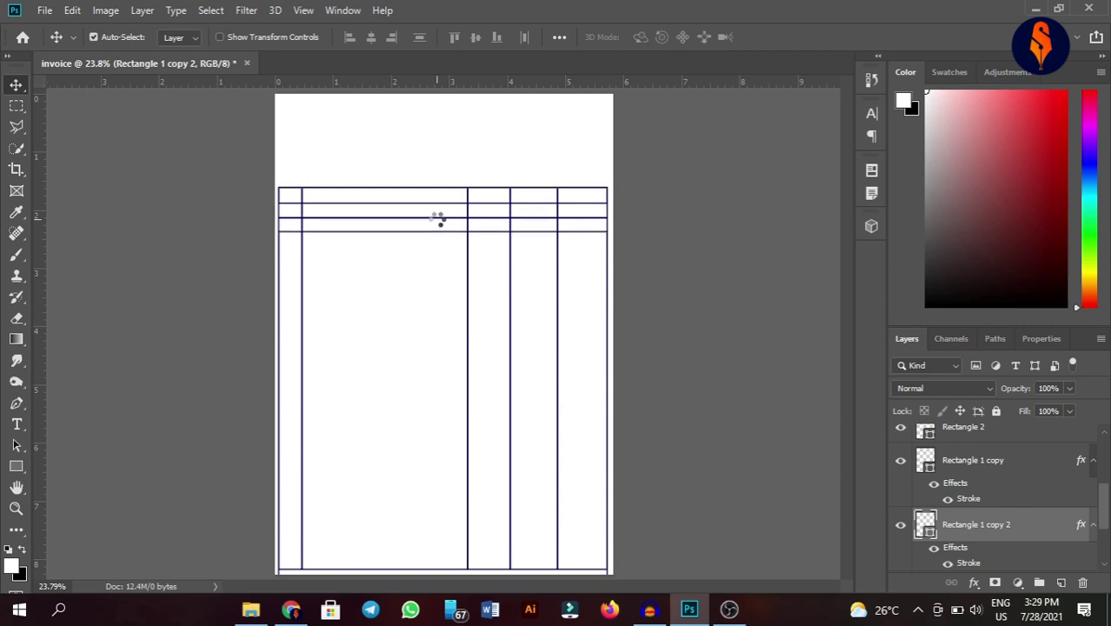
{"action": "key", "text": "shift+Down"}
{"action": "key", "text": "shift+Down"}
{"action": "key", "text": "shift+Down"}
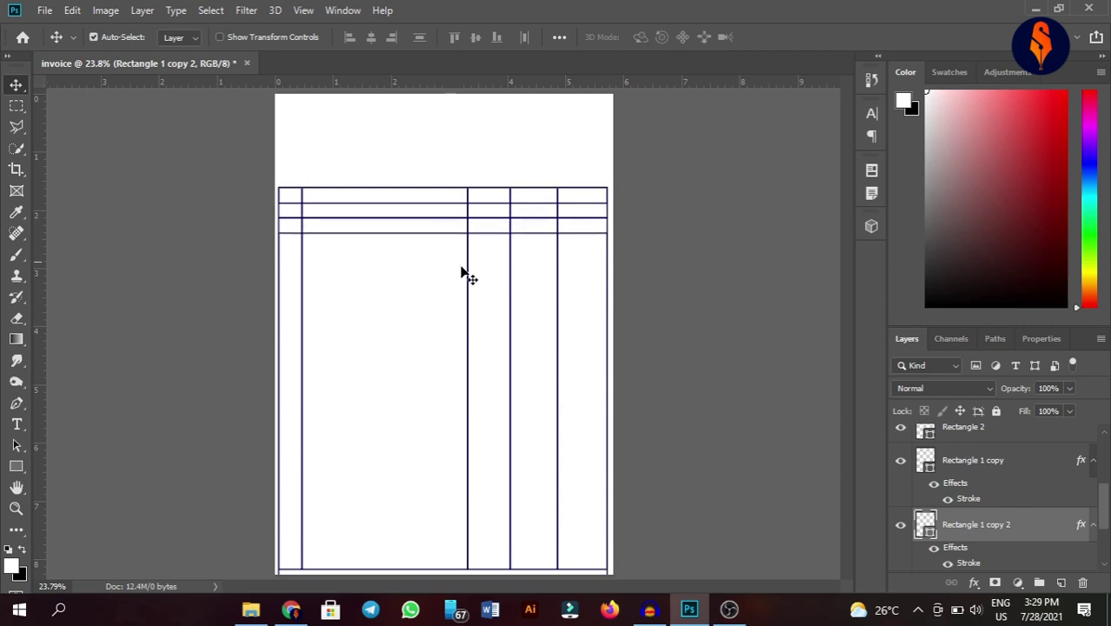
{"action": "key", "text": "ctrl+j"}
{"action": "key", "text": "shift+Down"}
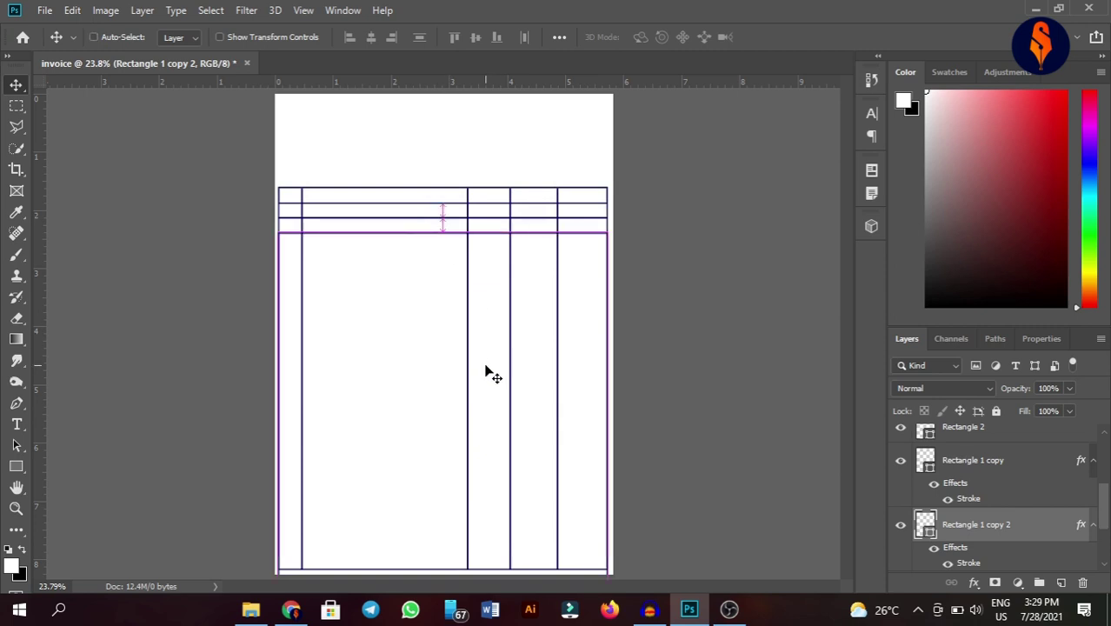
{"action": "key", "text": "shift+Down"}
{"action": "key", "text": "shift+Down"}
{"action": "key", "text": "shift+Down"}
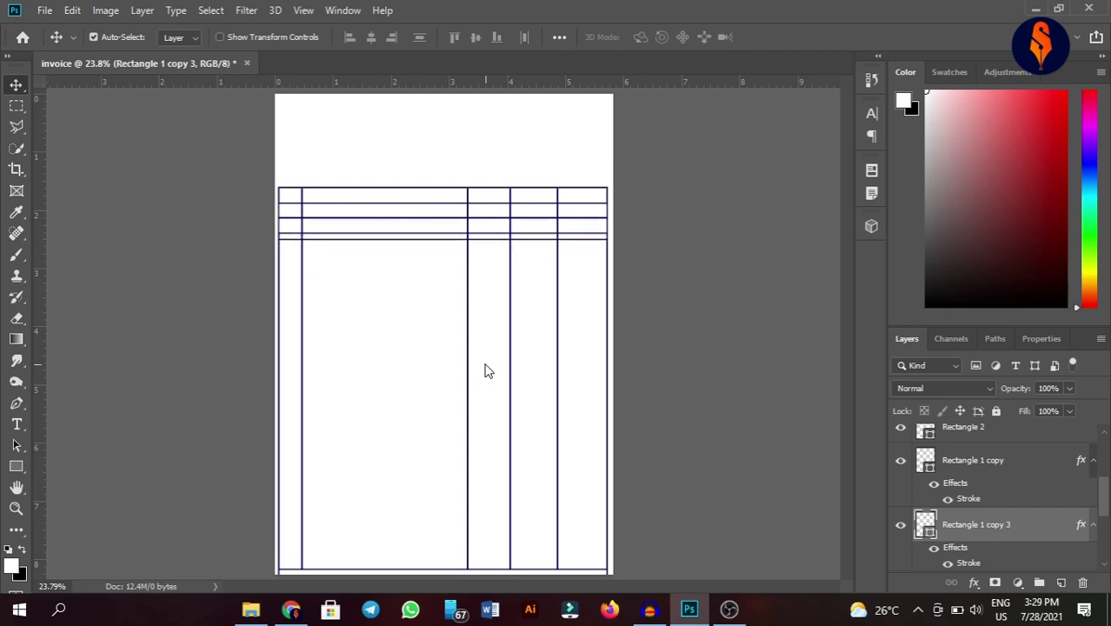
{"action": "key", "text": "shift+Down"}
{"action": "key", "text": "shift+Down"}
{"action": "key", "text": "shift+Down"}
{"action": "key", "text": "shift+Down"}
{"action": "key", "text": "shift+Down"}
{"action": "key", "text": "shift+Down"}
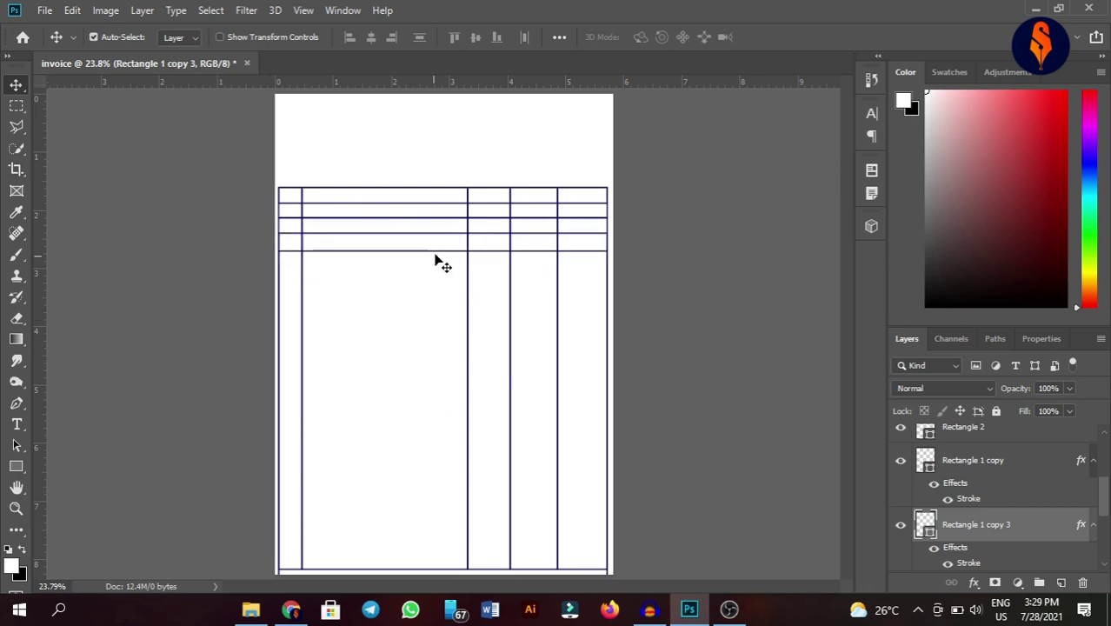
{"action": "key", "text": "shift+Down"}
{"action": "key", "text": "Up"}
{"action": "key", "text": "Up"}
{"action": "key", "text": "Up"}
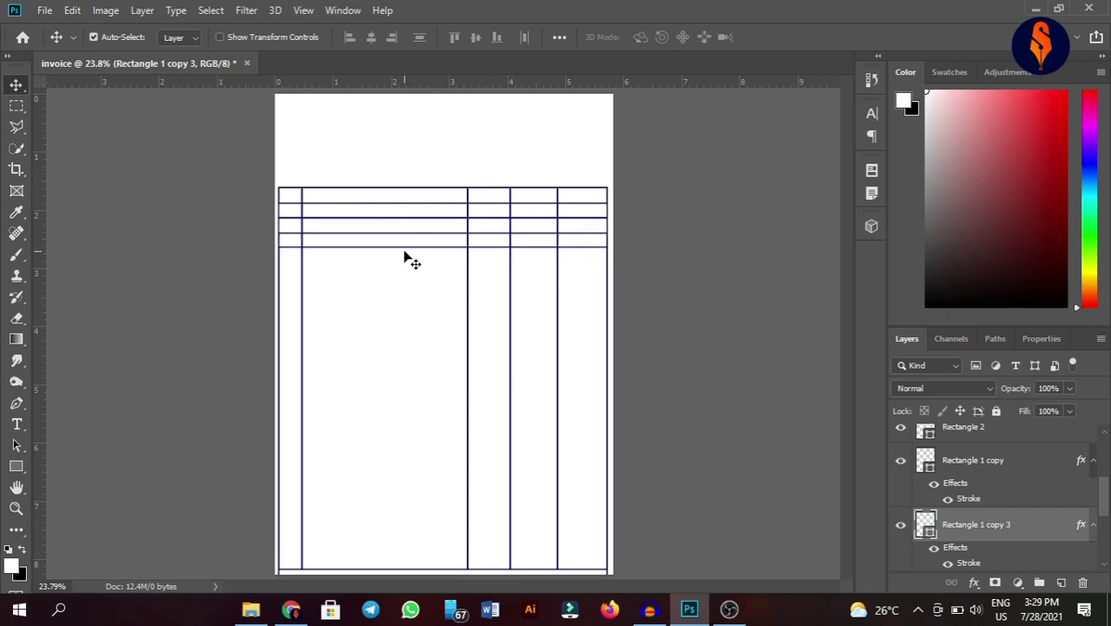
{"action": "key", "text": "Up"}
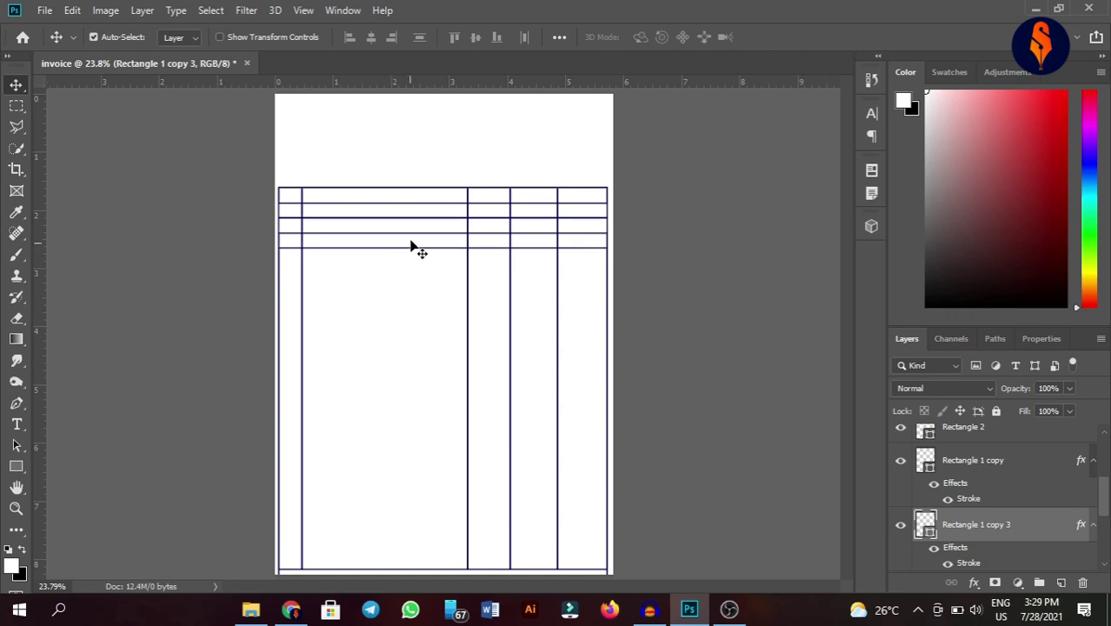
Add two more row lines further down, then select all the row line layers.
{"action": "key", "text": "ctrl"}
{"action": "key", "text": "ctrl+j"}
{"action": "key", "text": "Down"}
{"action": "key", "text": "Down"}
{"action": "key", "text": "Down"}
{"action": "key", "text": "Down"}
{"action": "key", "text": "Down"}
{"action": "key", "text": "Down"}
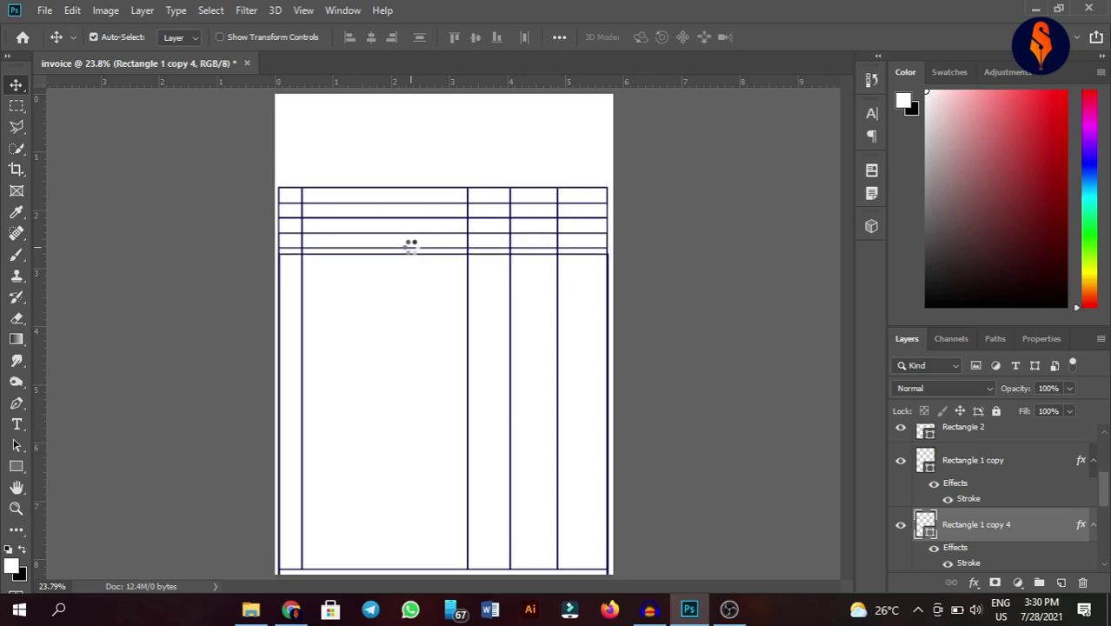
{"action": "key", "text": "Down"}
{"action": "key", "text": "Down"}
{"action": "key", "text": "Down"}
{"action": "key", "text": "Down"}
{"action": "key", "text": "Down"}
{"action": "key", "text": "Down"}
{"action": "key", "text": "Down"}
{"action": "key", "text": "Down"}
{"action": "key", "text": "Down"}
{"action": "key", "text": "Down"}
{"action": "key", "text": "Down"}
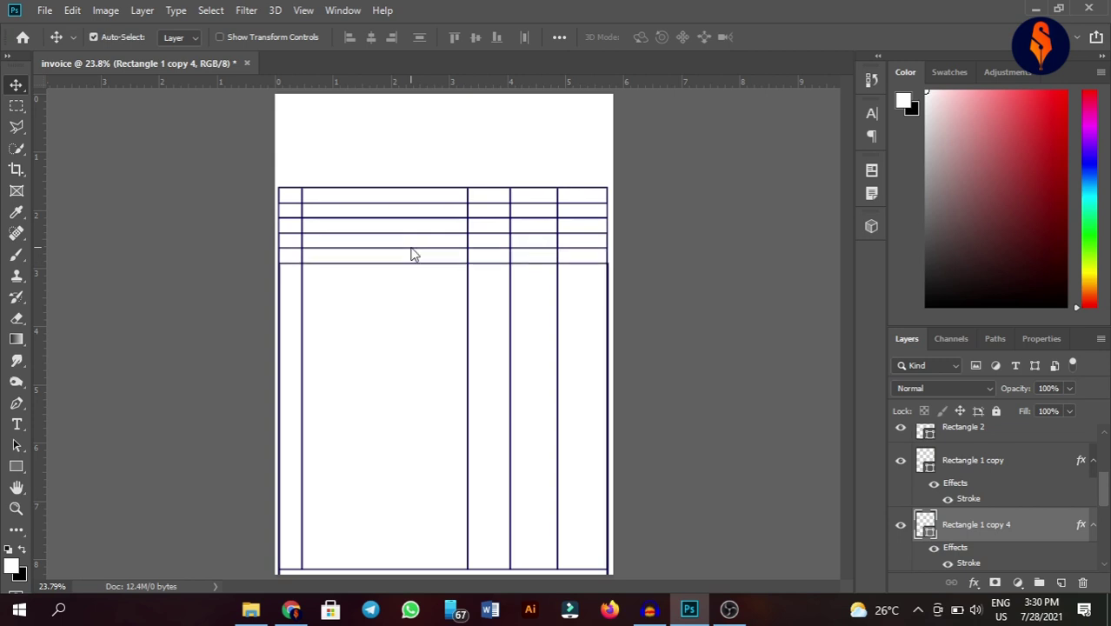
{"action": "key", "text": "Down"}
{"action": "key", "text": "Down"}
{"action": "key", "text": "Down"}
{"action": "key", "text": "Down"}
{"action": "key", "text": "Down"}
{"action": "key", "text": "Down"}
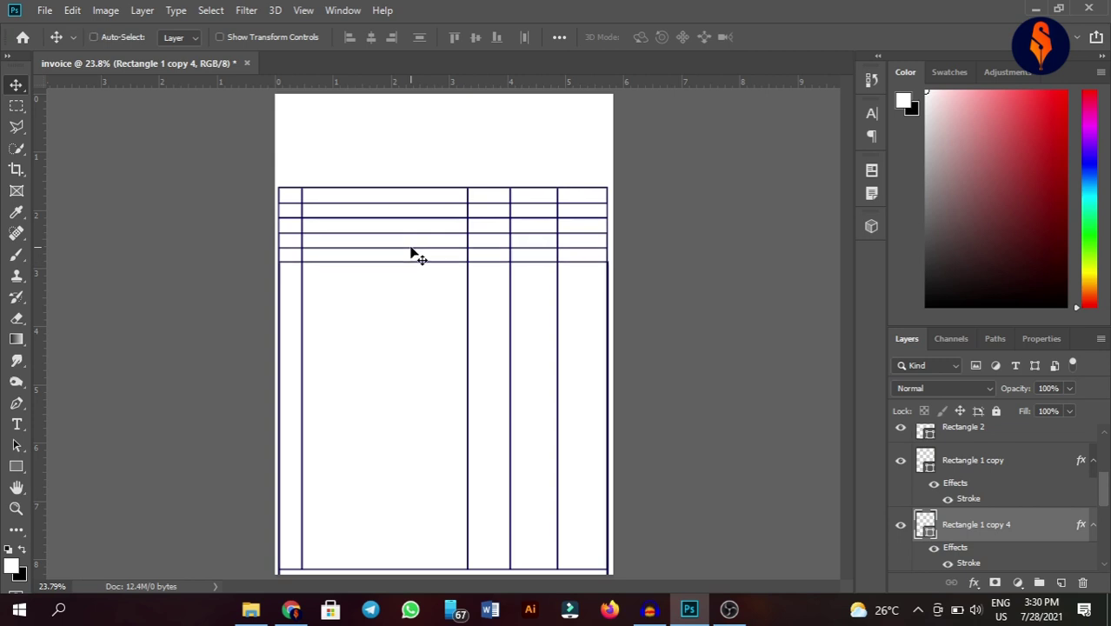
{"action": "key", "text": "ctrl+j"}
{"action": "key", "text": "Down"}
{"action": "key", "text": "Down"}
{"action": "key", "text": "Down"}
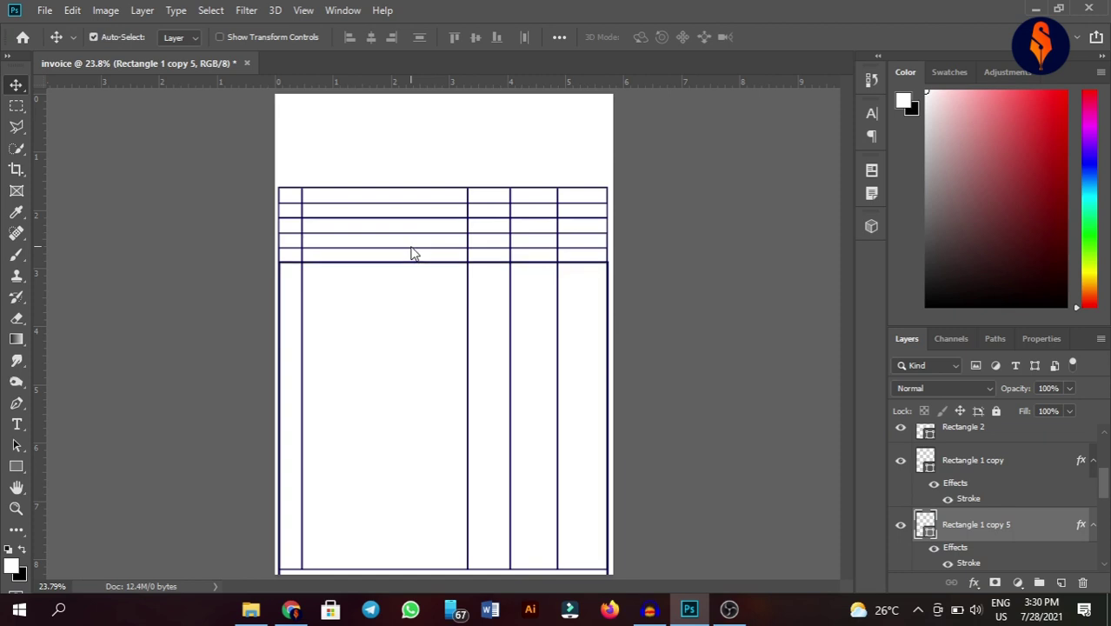
{"action": "key", "text": "Down"}
{"action": "key", "text": "Down"}
{"action": "key", "text": "Down"}
{"action": "key", "text": "Down"}
{"action": "key", "text": "Down"}
{"action": "key", "text": "Down"}
{"action": "key", "text": "Down"}
{"action": "key", "text": "Down"}
{"action": "key", "text": "Down"}
{"action": "key", "text": "Down"}
{"action": "key", "text": "Down"}
{"action": "key", "text": "Down"}
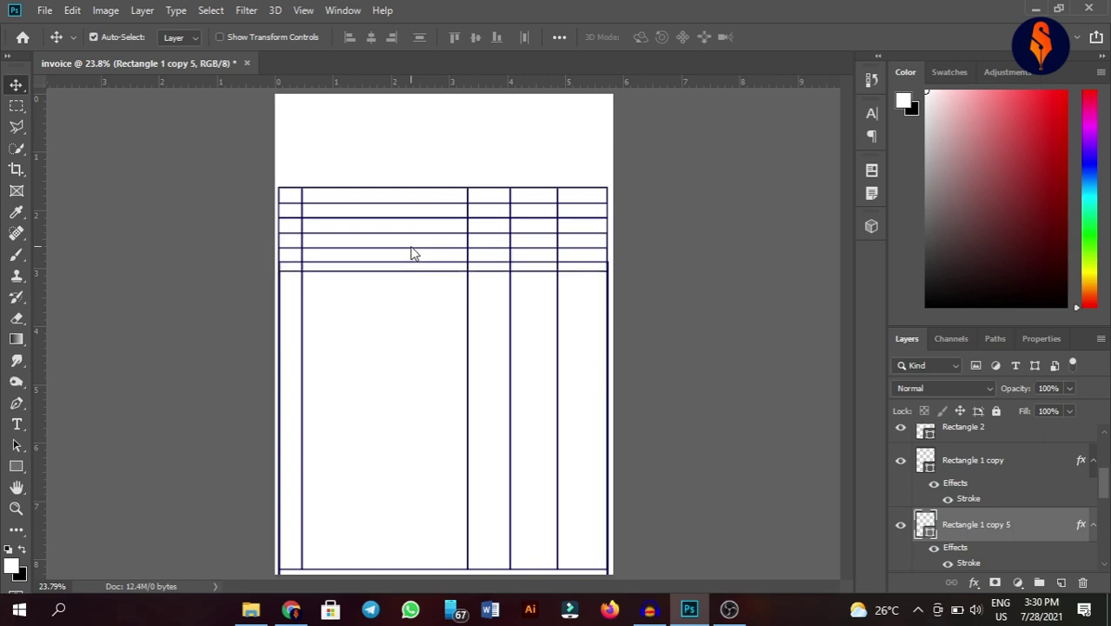
{"action": "key", "text": "Down"}
{"action": "key", "text": "Down"}
{"action": "key", "text": "Down"}
{"action": "key", "text": "Down"}
{"action": "key", "text": "Down"}
{"action": "key", "text": "Down"}
{"action": "key", "text": "Down"}
{"action": "key", "text": "Down"}
{"action": "key", "text": "Down"}
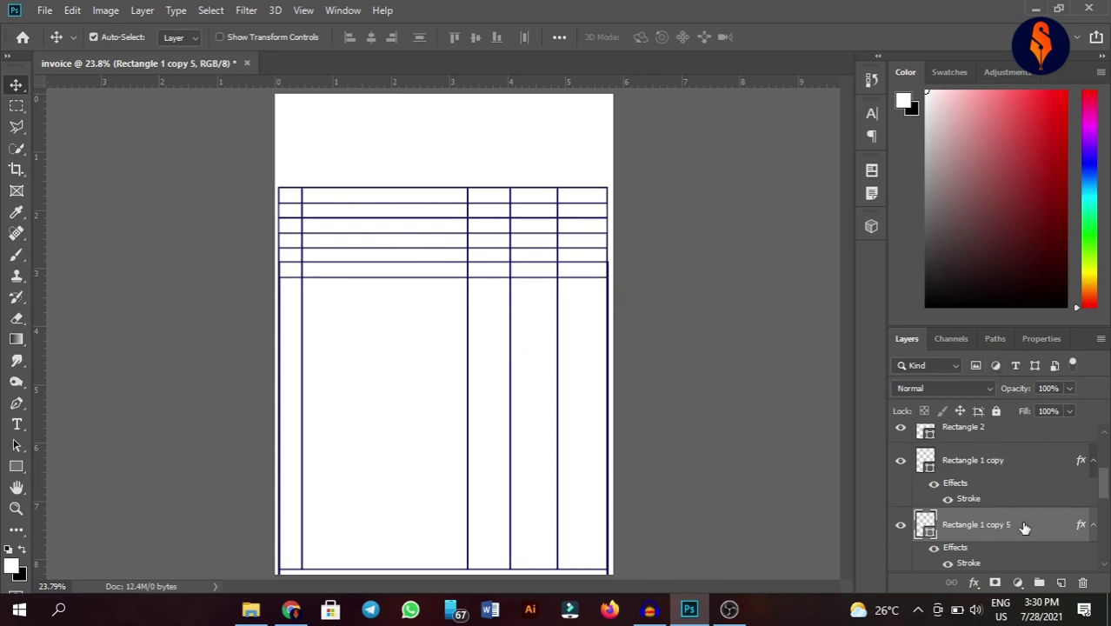
{"action": "scroll", "coordinate": [1022, 527], "scroll_direction": "up", "scroll_amount": 1}
{"action": "scroll", "coordinate": [1022, 527], "scroll_direction": "up", "scroll_amount": 1}
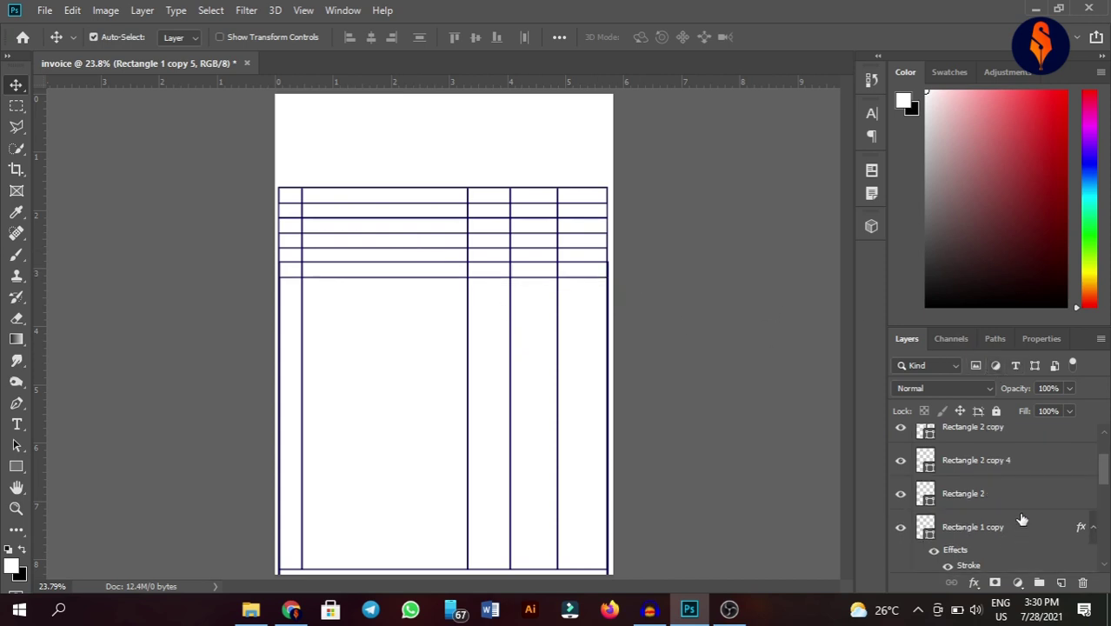
{"action": "left_click", "coordinate": [1009, 462], "text": "shift"}
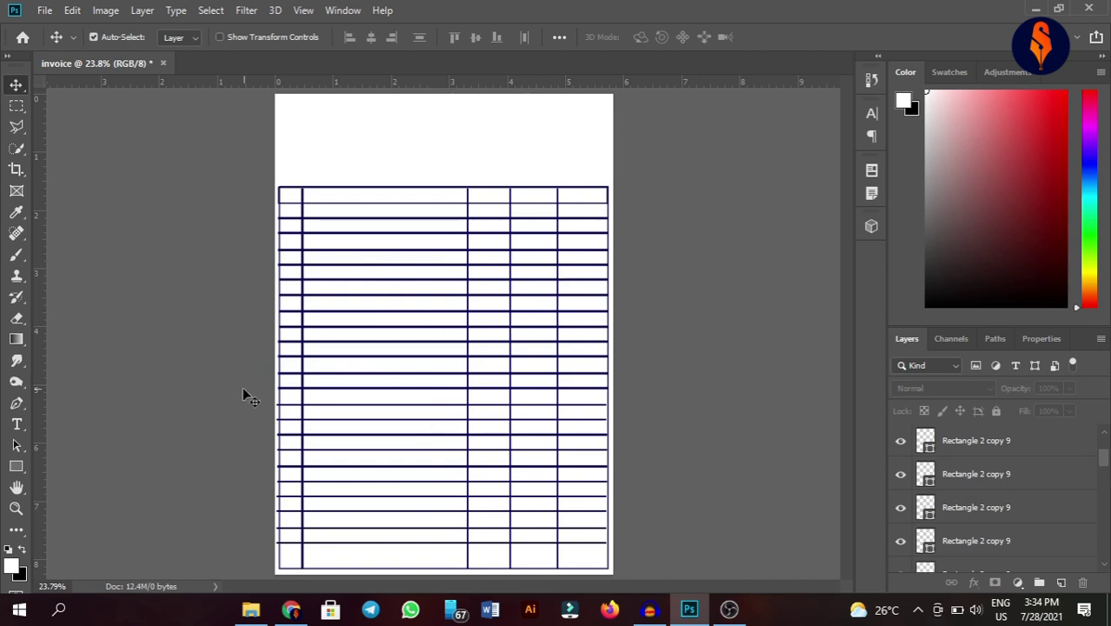
Type the title 'NO.' in a text box above the table.
{"action": "left_click", "coordinate": [16, 424]}
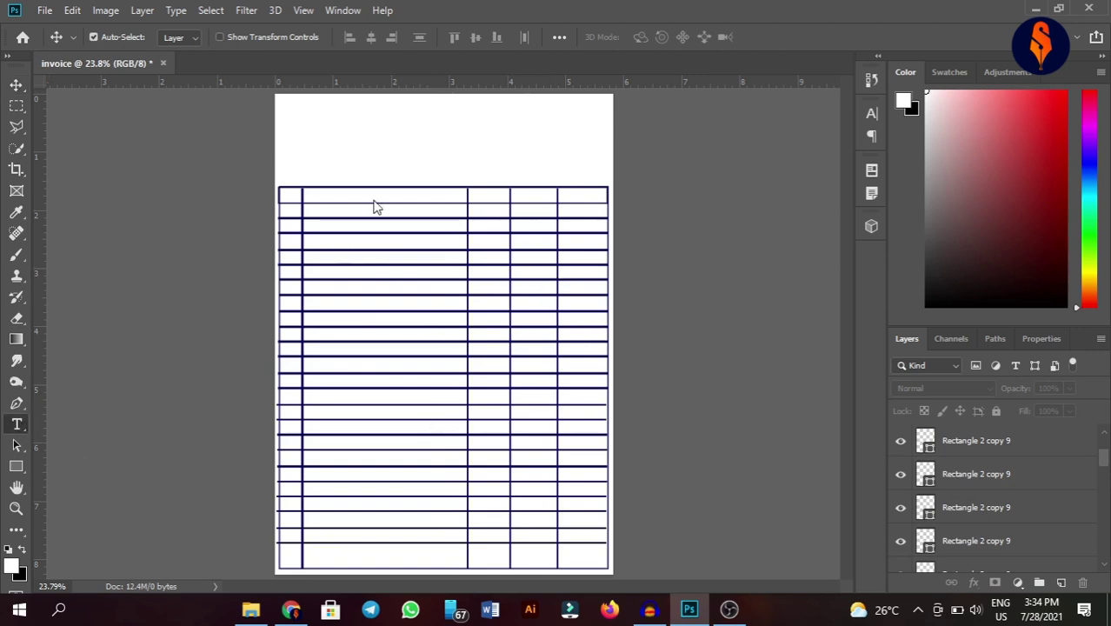
{"action": "left_click", "coordinate": [364, 150]}
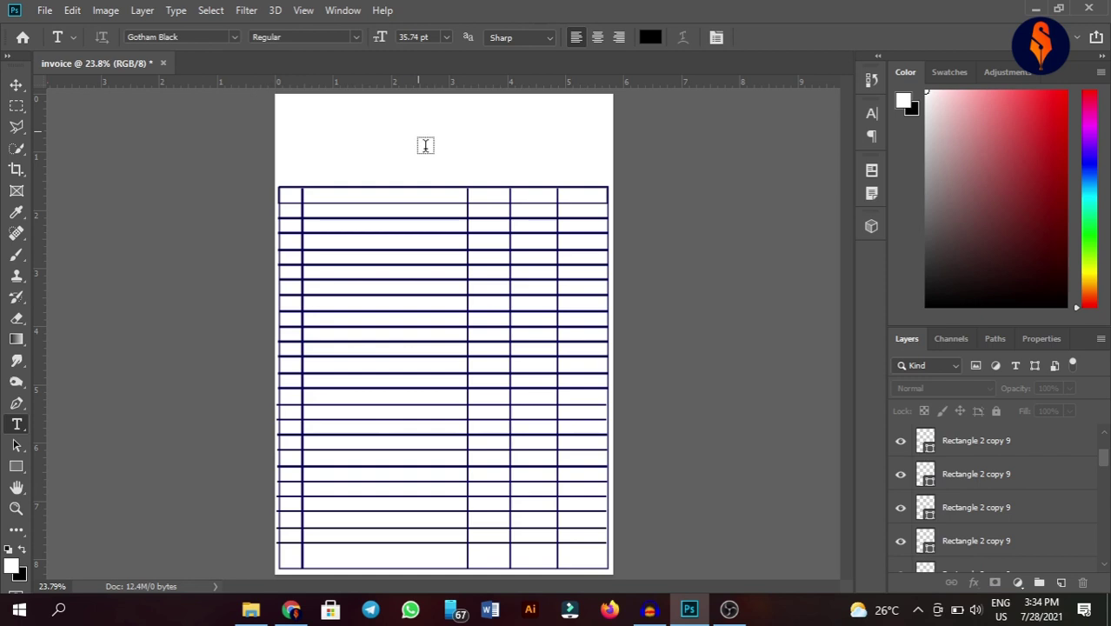
{"action": "left_click", "coordinate": [461, 213]}
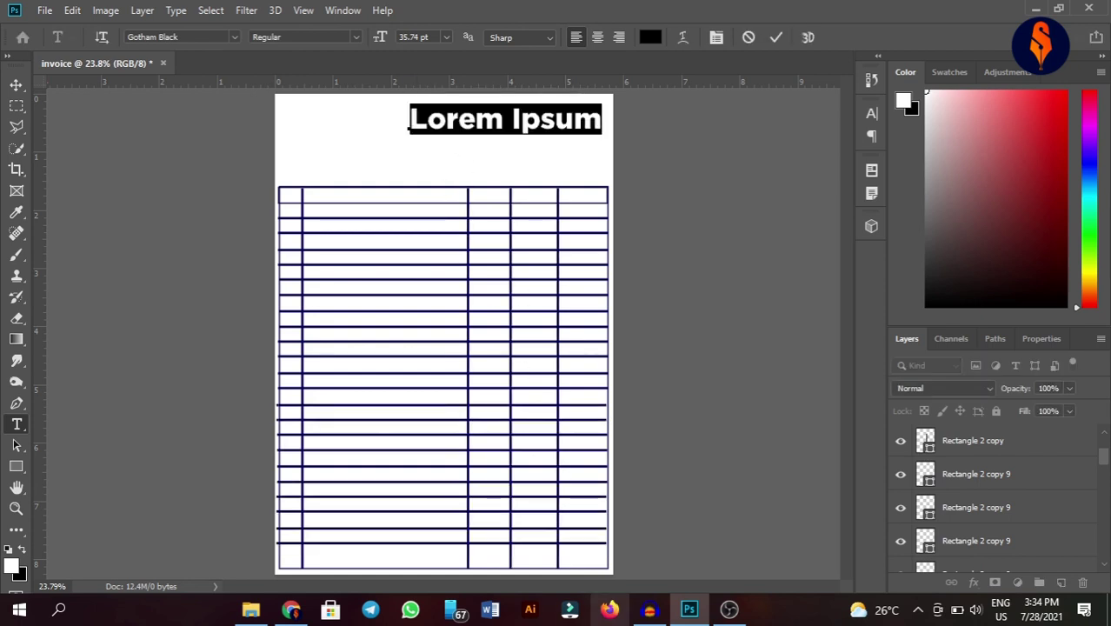
{"action": "key", "text": "BackSpace"}
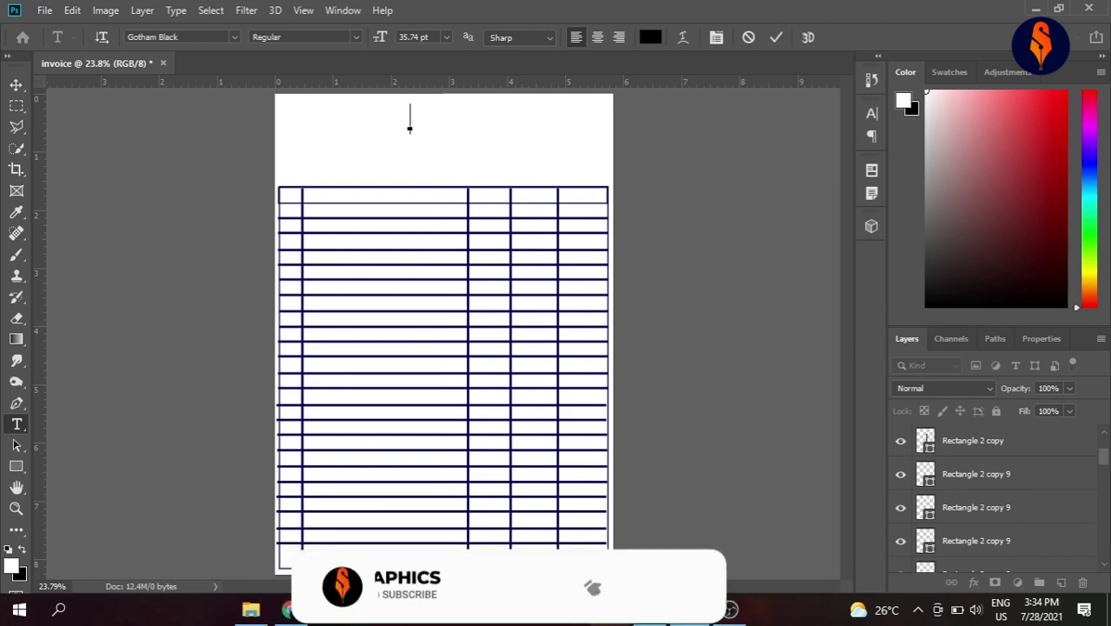
{"action": "type", "text": "N"}
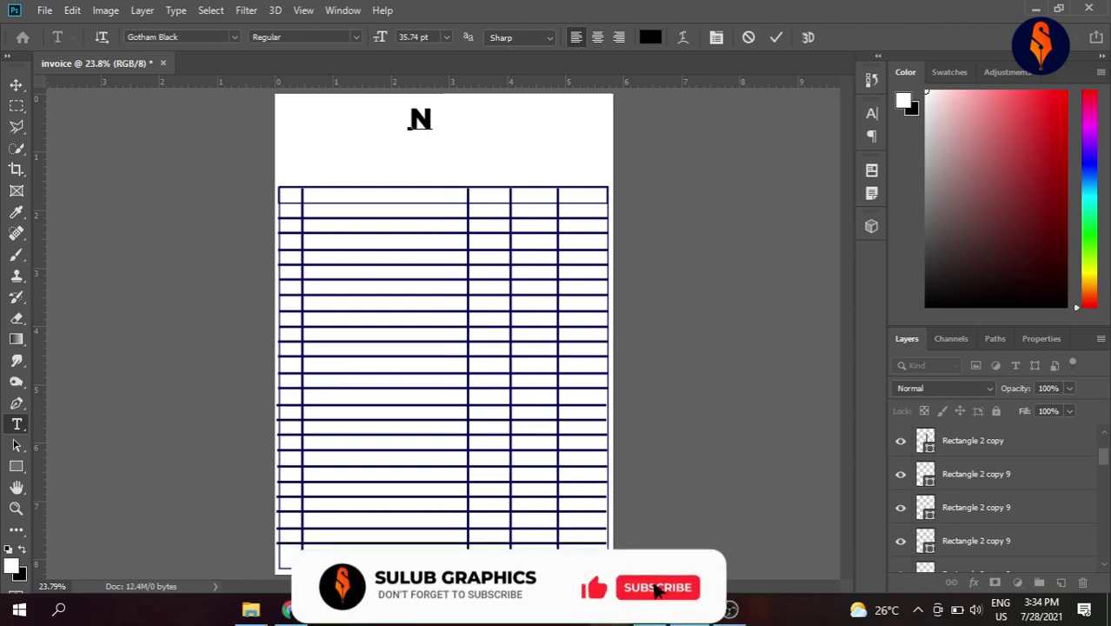
{"action": "type", "text": "O"}
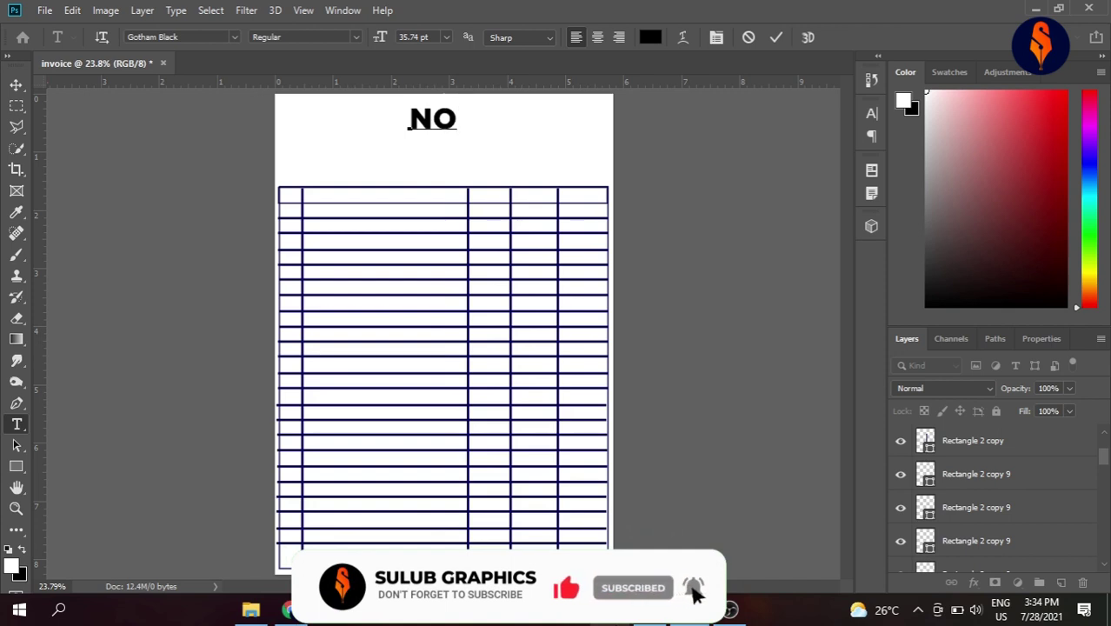
{"action": "type", "text": "."}
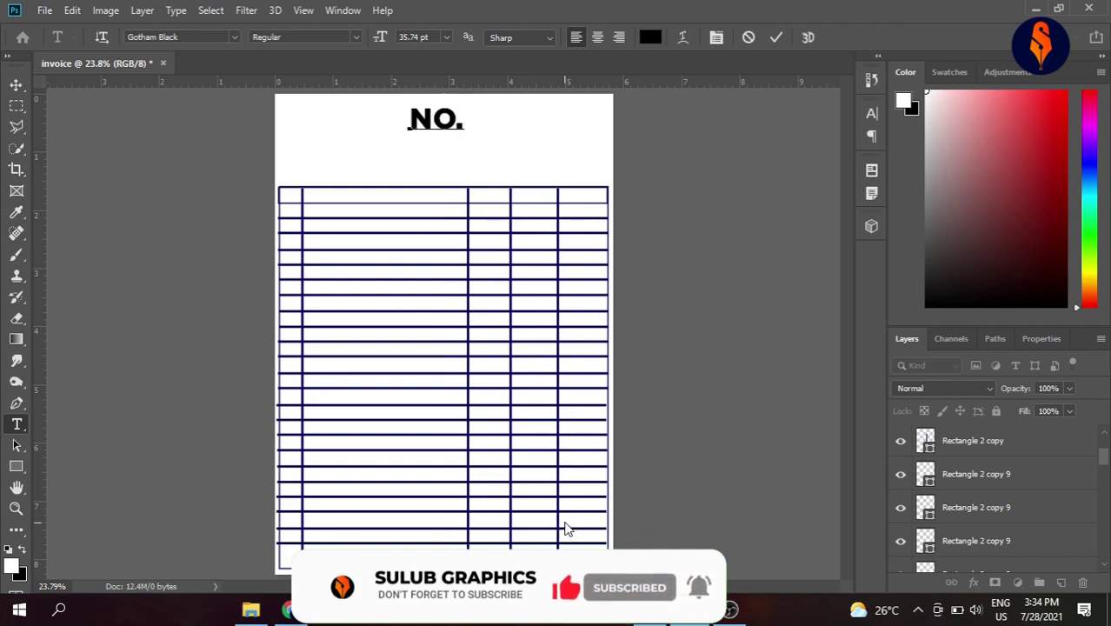
Change the NO. text font from Gotham Black to Gotham Medium and commit it.
{"action": "key", "text": "ctrl+a"}
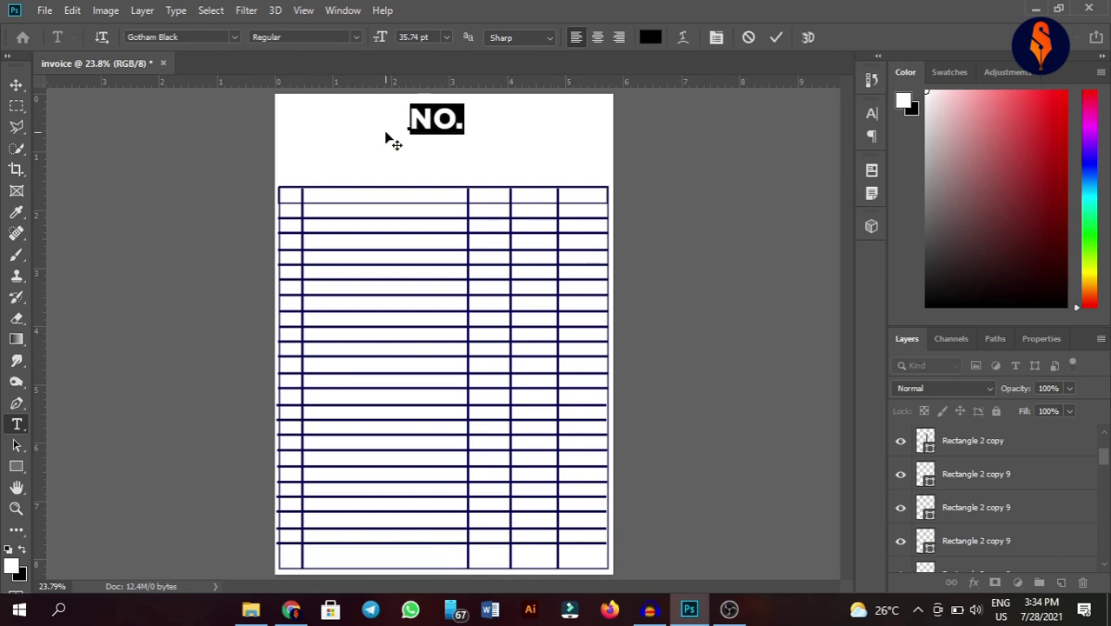
{"action": "left_click", "coordinate": [238, 37]}
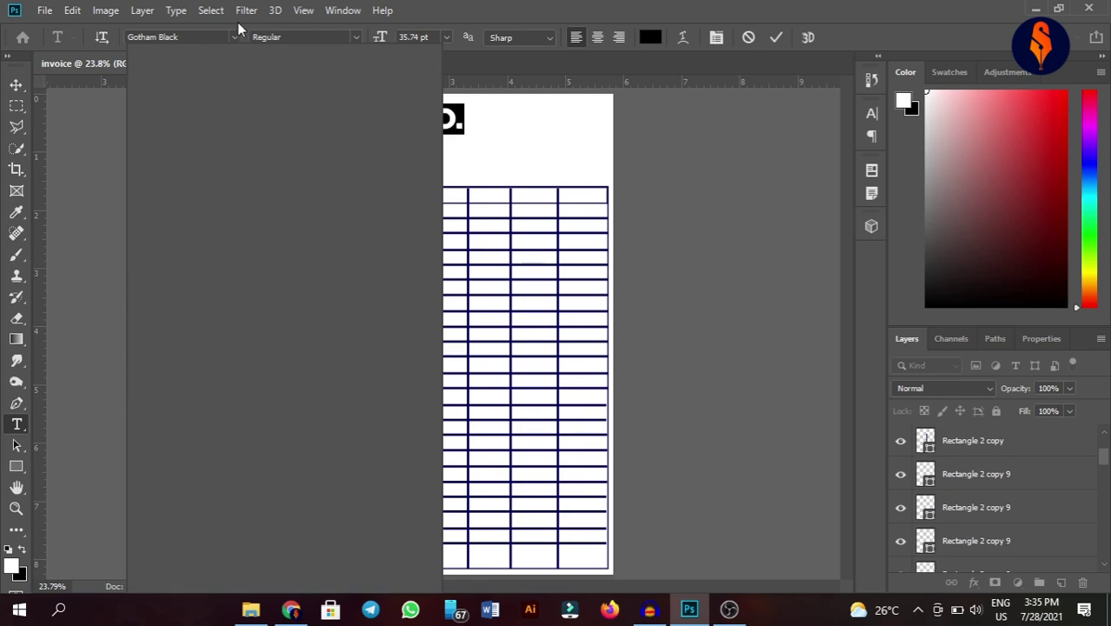
{"action": "left_click", "coordinate": [322, 20]}
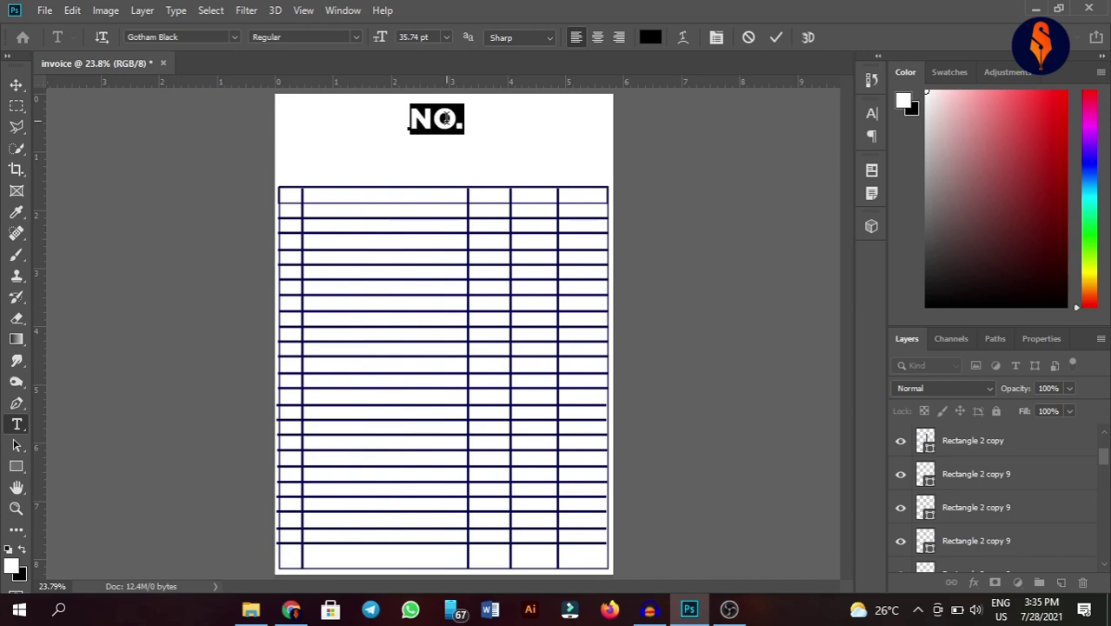
{"action": "key", "text": "Right"}
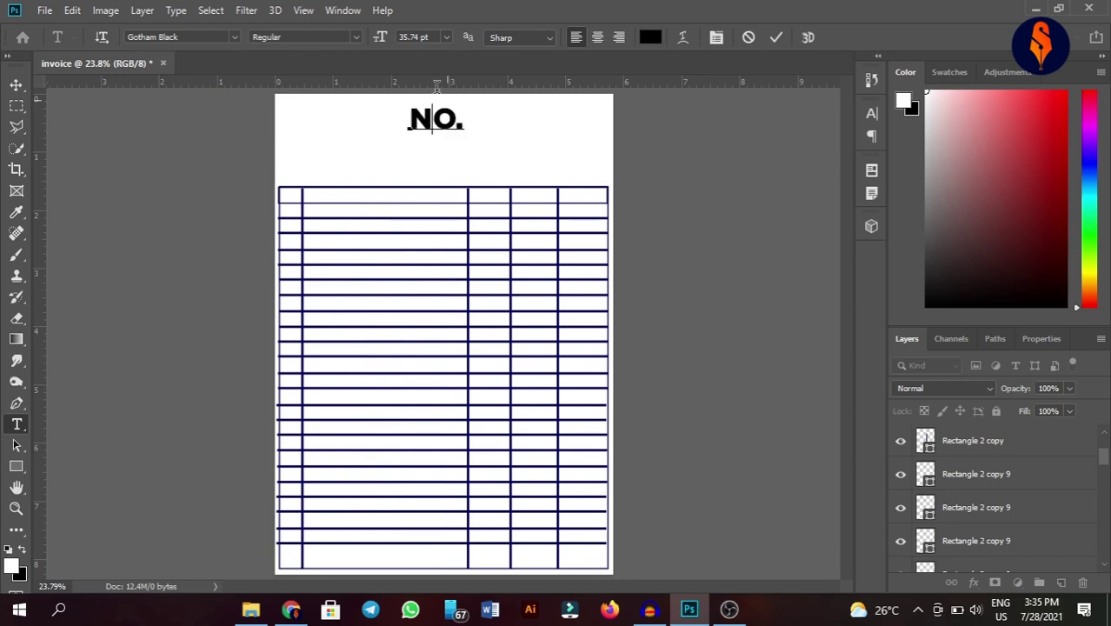
{"action": "key", "text": "ctrl+a"}
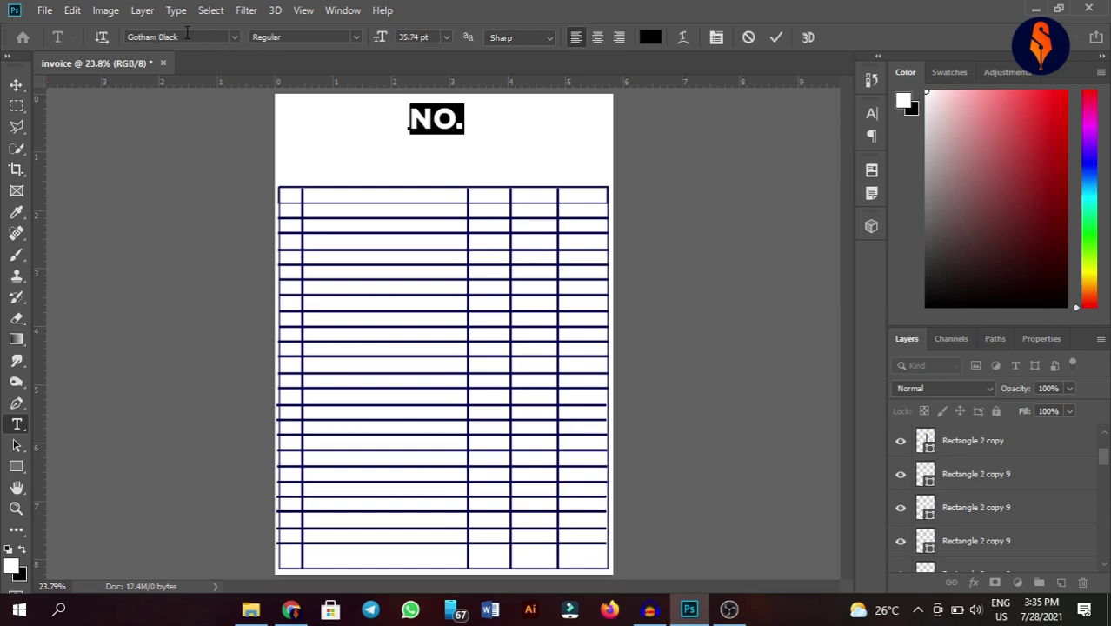
{"action": "double_click", "coordinate": [187, 35]}
{"action": "key", "text": "BackSpace"}
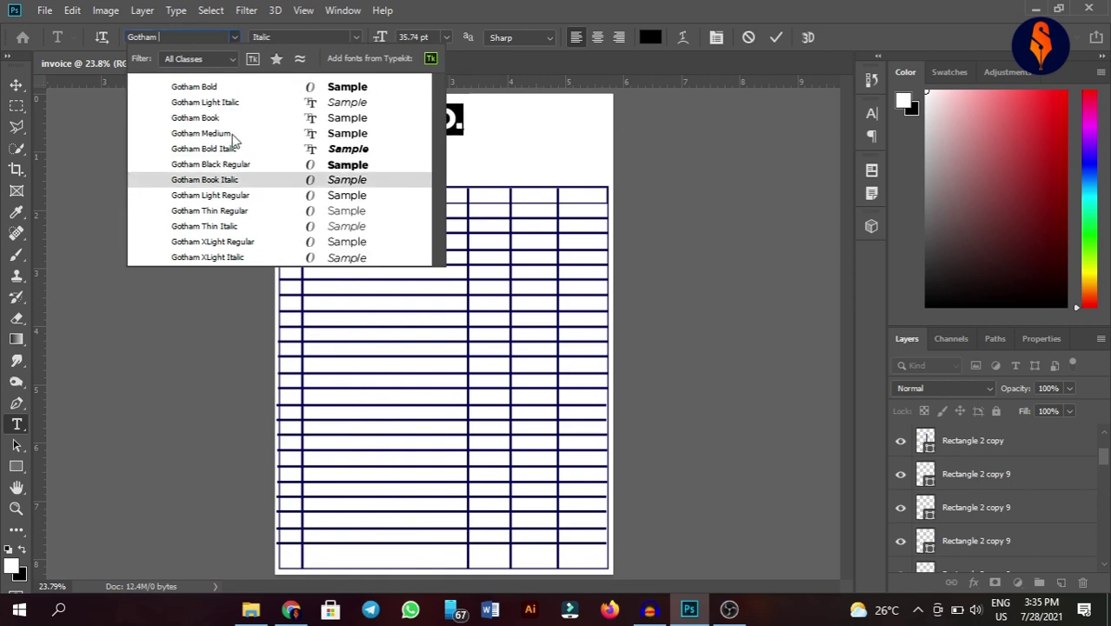
{"action": "left_click", "coordinate": [234, 134]}
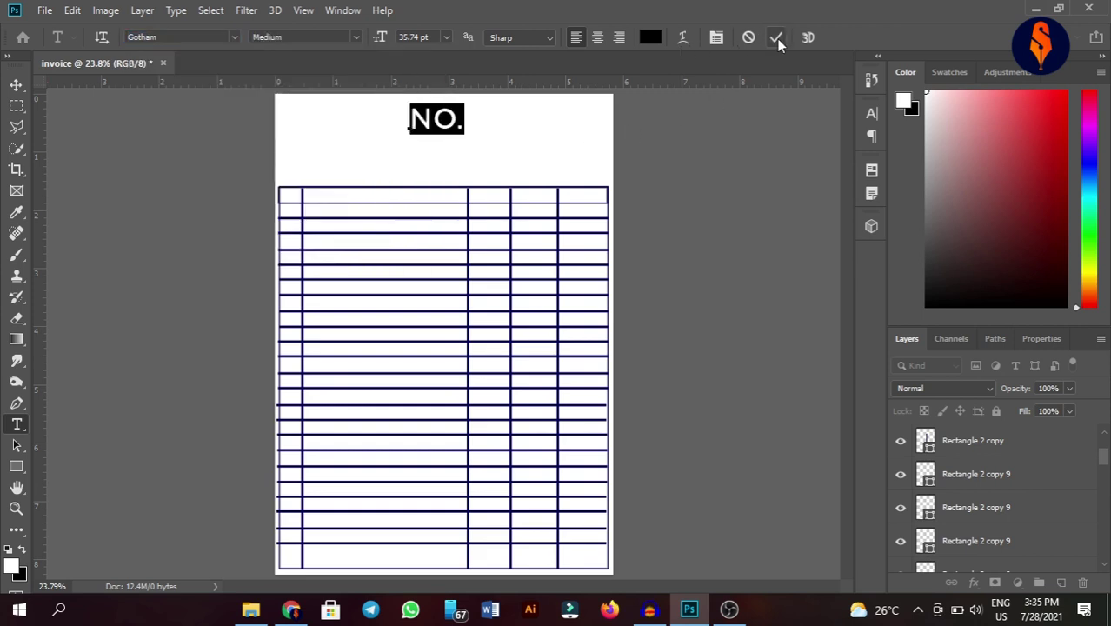
{"action": "left_click", "coordinate": [449, 126]}
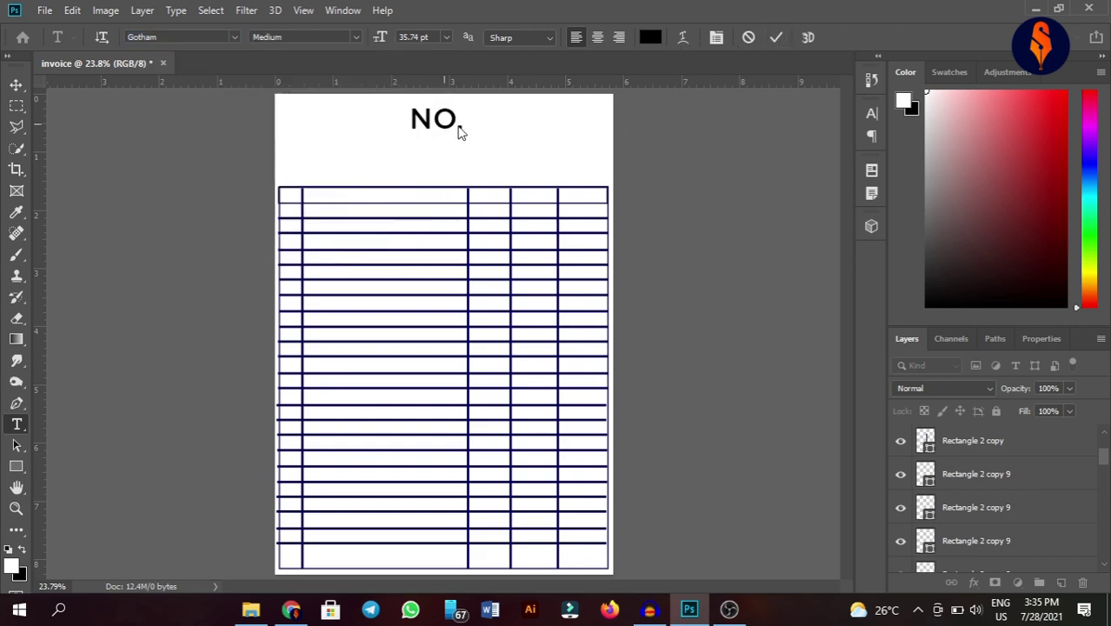
{"action": "key", "text": "ctrl+Return"}
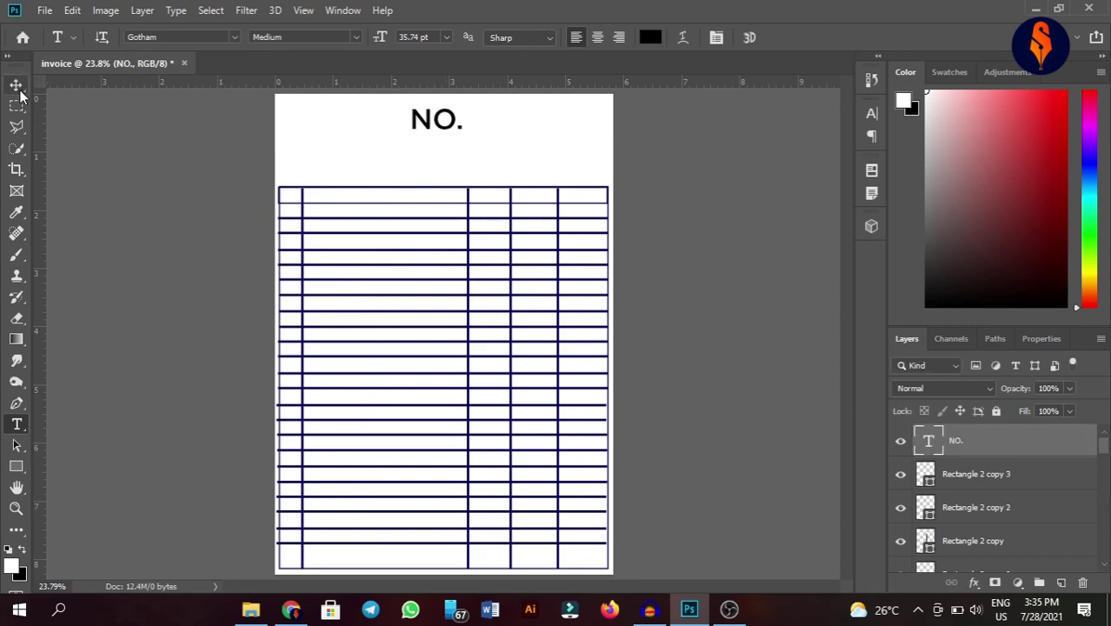
Move NO. down, scale it to about 43%, and drop it into the top-left header cell.
{"action": "key", "text": "v"}
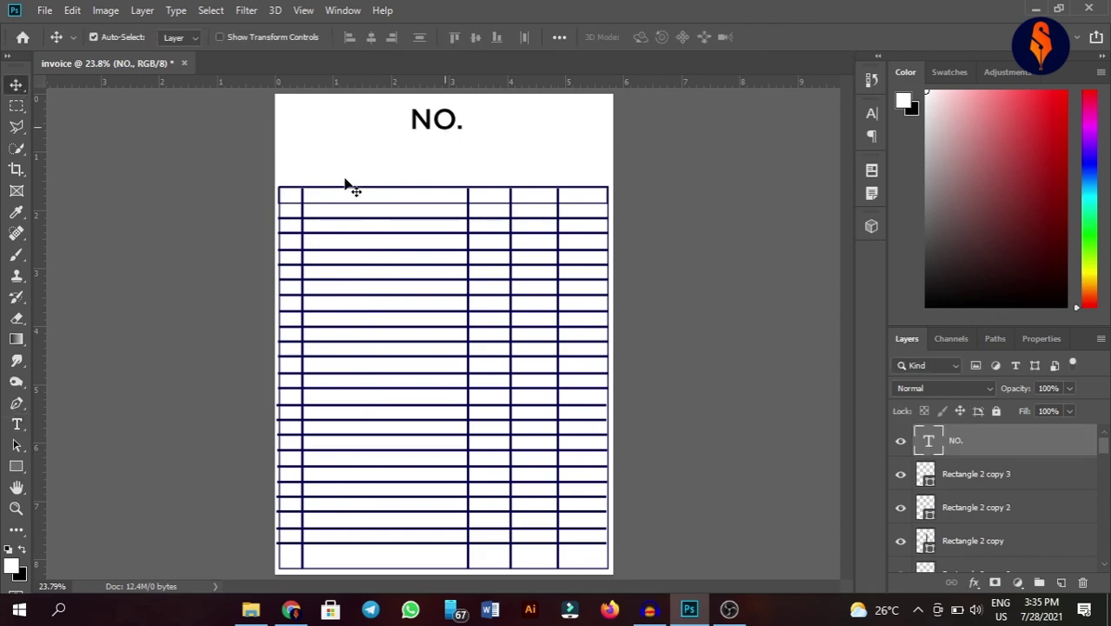
{"action": "left_click_drag", "start_coordinate": [456, 126], "coordinate": [346, 184]}
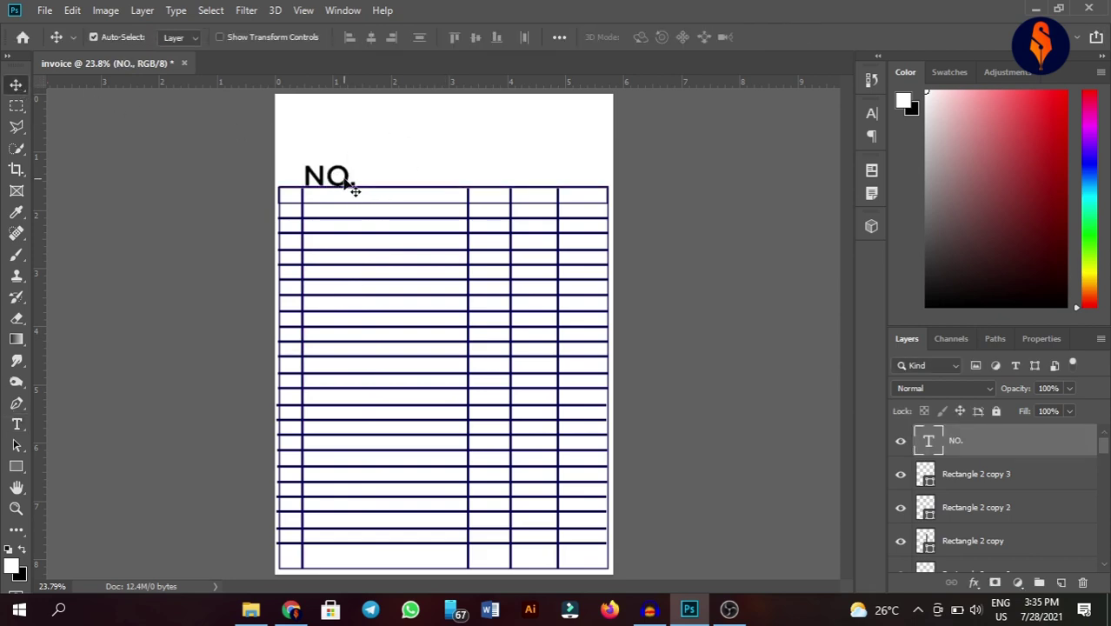
{"action": "key", "text": "ctrl+t"}
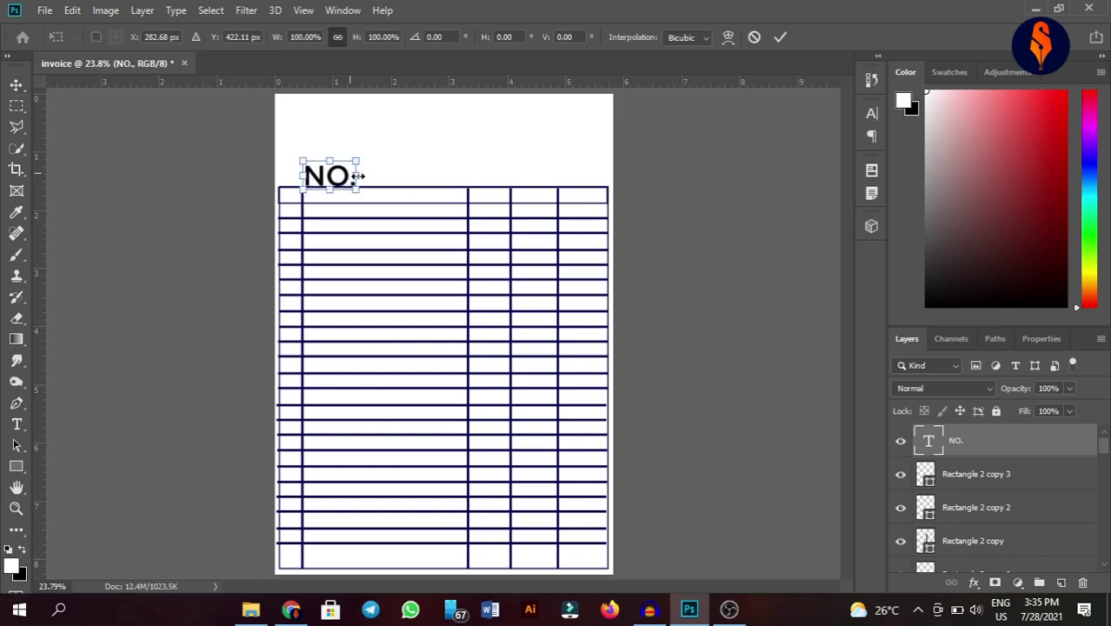
{"action": "left_click_drag", "start_coordinate": [338, 177], "coordinate": [327, 175]}
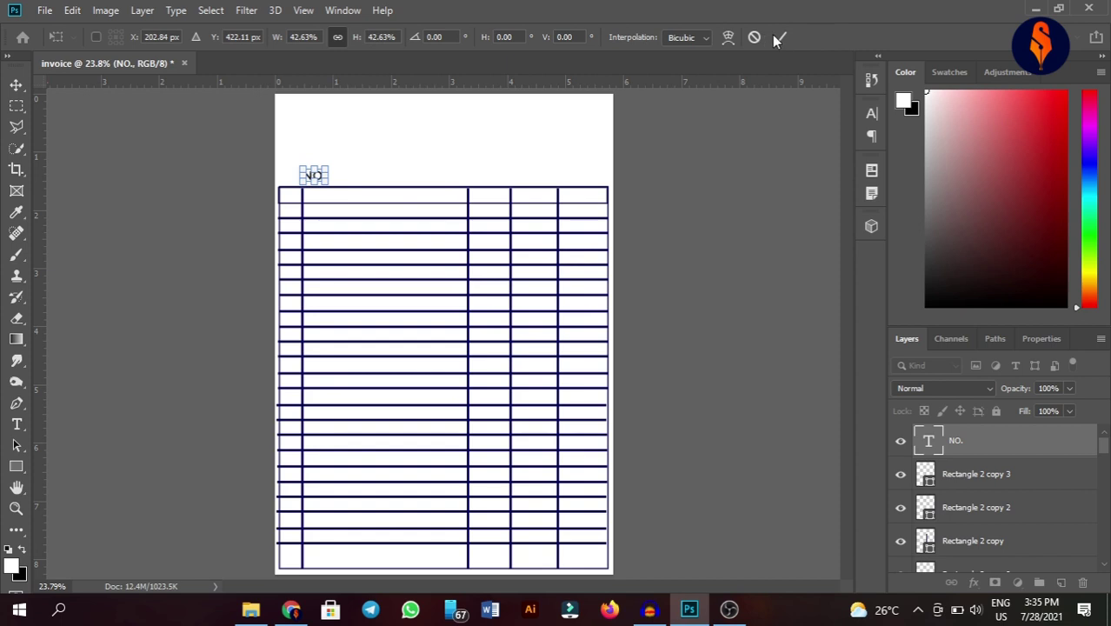
{"action": "left_click", "coordinate": [780, 38]}
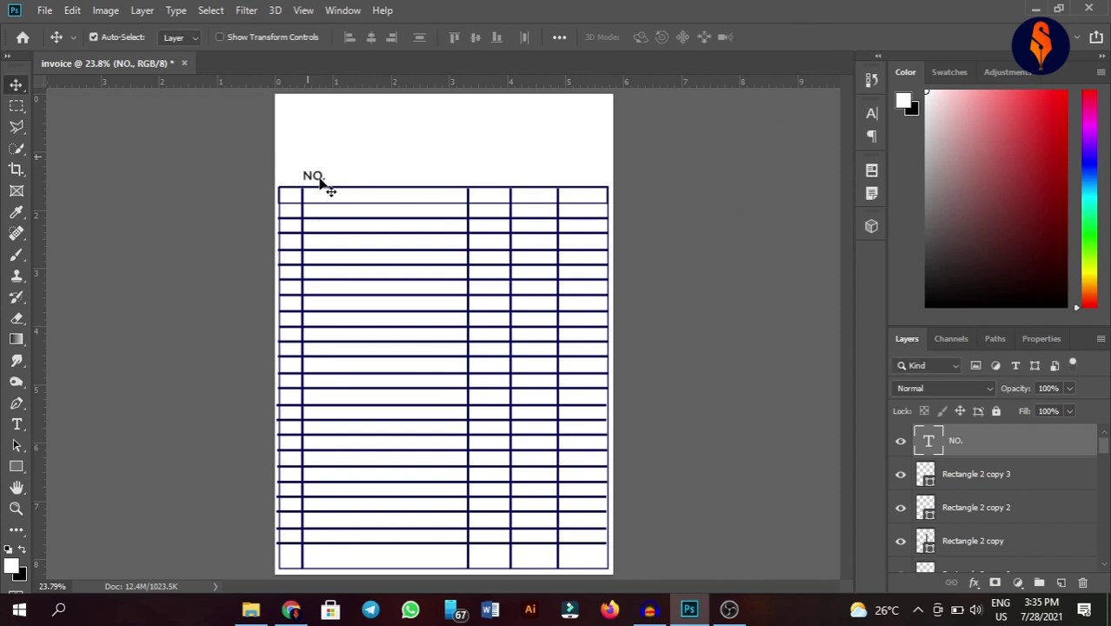
{"action": "left_click_drag", "start_coordinate": [319, 178], "coordinate": [292, 199]}
Nudge the NO. heading right in its cell and duplicate it into the next column.
{"action": "left_click", "coordinate": [307, 208]}
{"action": "key", "text": "shift+Right"}
{"action": "key", "text": "shift+Right"}
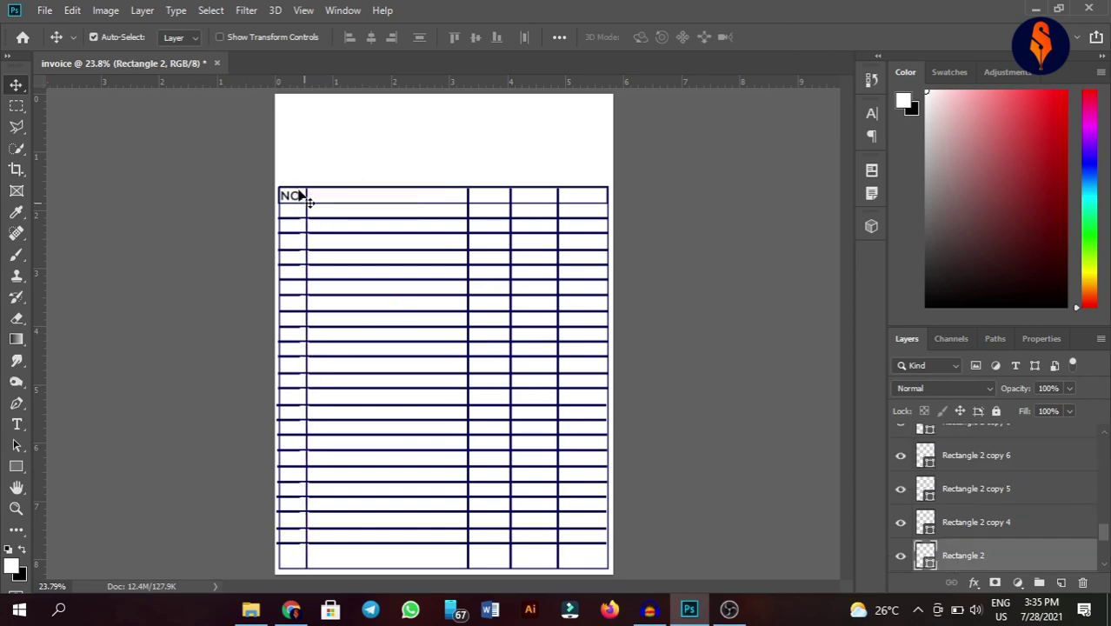
{"action": "left_click", "coordinate": [302, 198]}
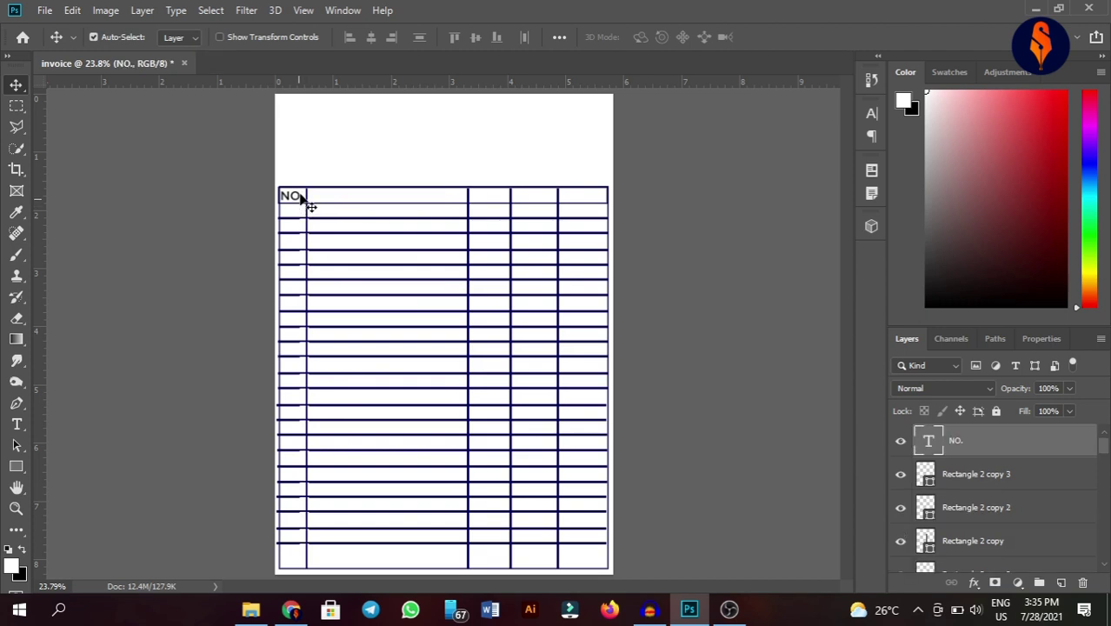
{"action": "key", "text": "shift+Right"}
{"action": "key", "text": "shift+Right"}
{"action": "key", "text": "ctrl+j"}
{"action": "key", "text": "shift+Right"}
{"action": "key", "text": "shift+Right"}
{"action": "key", "text": "shift+Right"}
{"action": "key", "text": "shift+Right"}
{"action": "key", "text": "shift+Right"}
{"action": "key", "text": "shift+Right"}
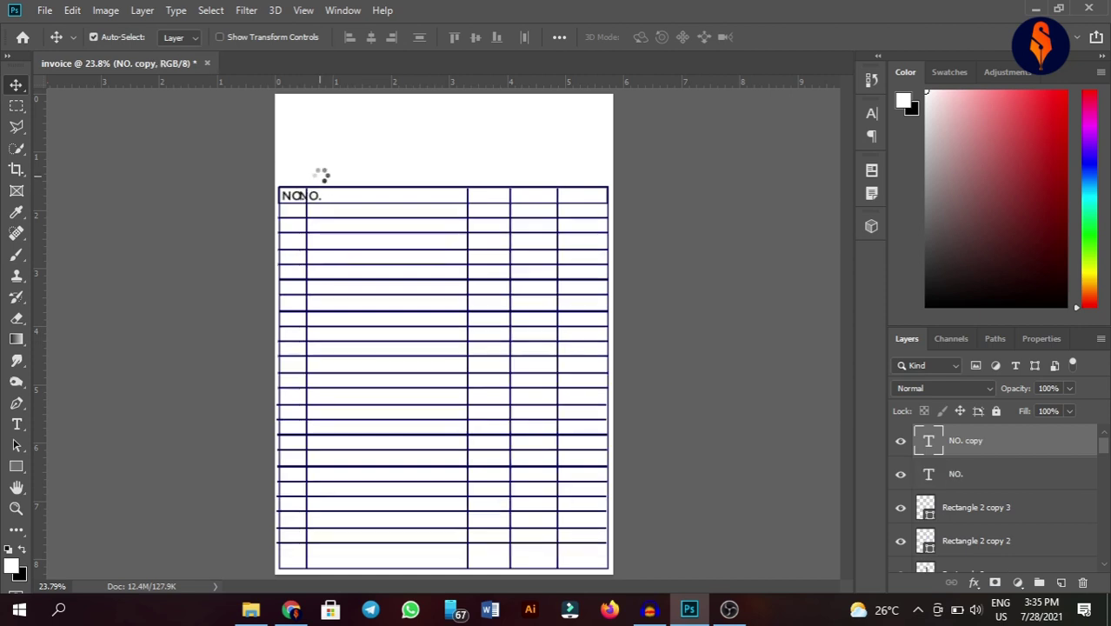
{"action": "key", "text": "shift+Right"}
{"action": "key", "text": "shift+Right"}
{"action": "key", "text": "shift+Right"}
{"action": "key", "text": "shift+Right"}
{"action": "key", "text": "shift+Right"}
{"action": "key", "text": "shift+Right"}
{"action": "key", "text": "shift+Right"}
Retype the NO. copy as 'Description' and centre it in the second header cell.
{"action": "key", "text": "t"}
{"action": "double_click", "coordinate": [338, 197]}
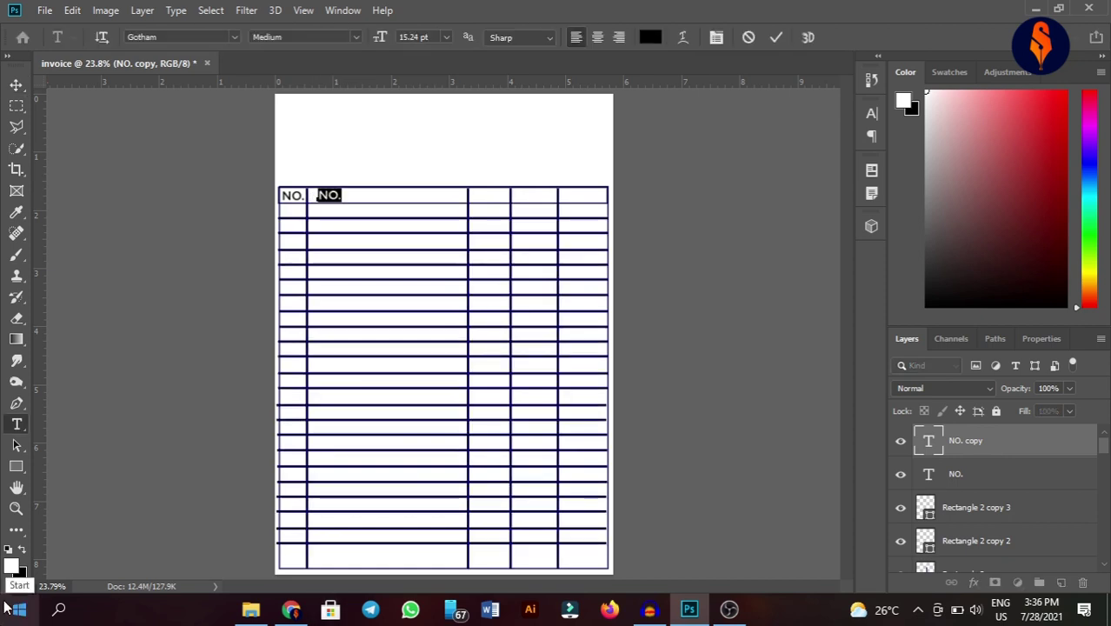
{"action": "key", "text": "BackSpace"}
{"action": "type", "text": "Desc"}
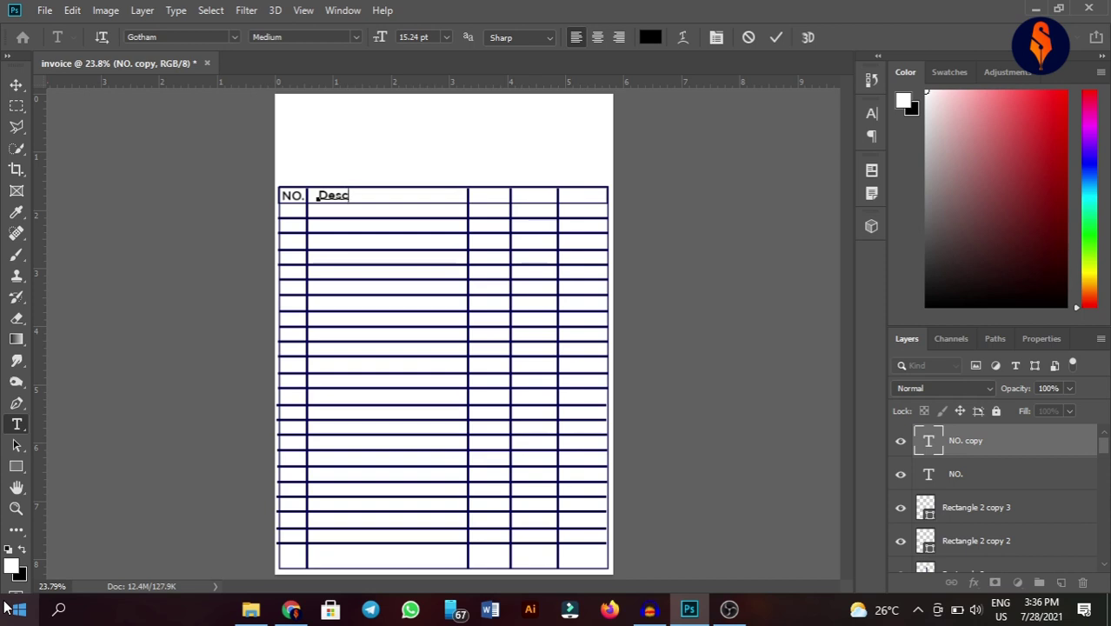
{"action": "type", "text": "riptiom"}
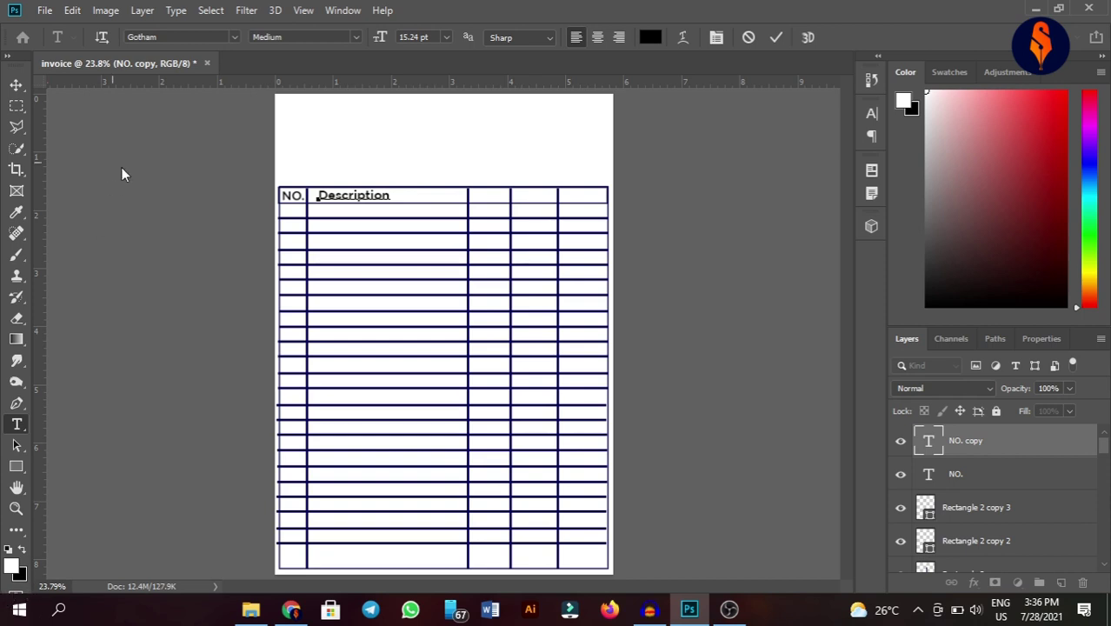
{"action": "mouse_move", "coordinate": [348, 217]}
{"action": "left_mouse_down"}
{"action": "mouse_move", "coordinate": [397, 218]}
{"action": "mouse_move", "coordinate": [385, 217]}
{"action": "left_mouse_up"}
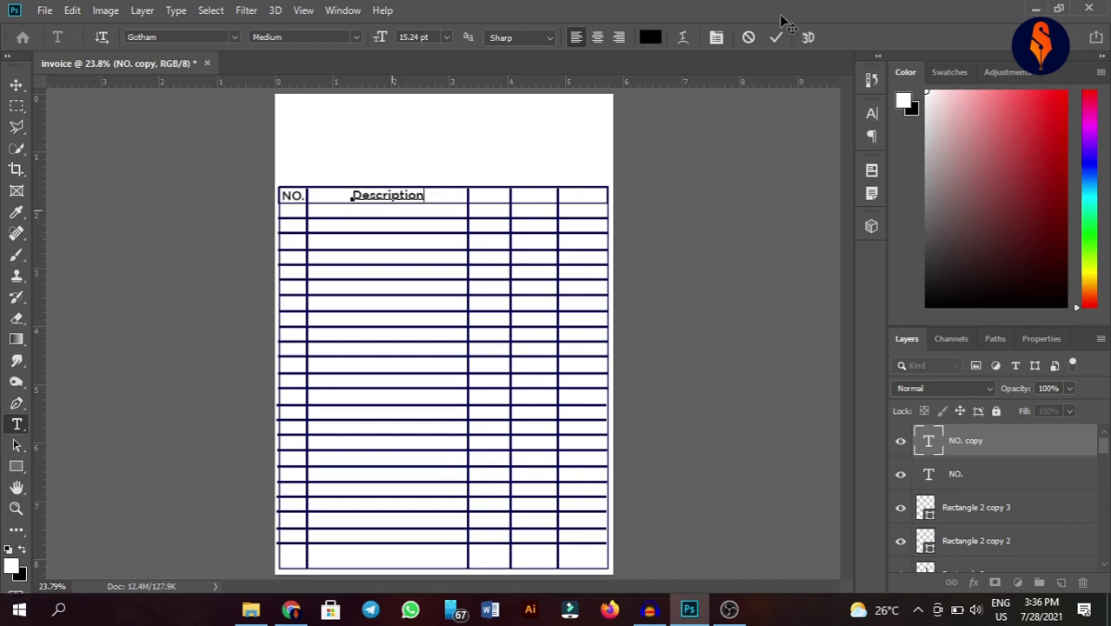
{"action": "left_click", "coordinate": [773, 42]}
Copy Description into the third column and retitle it 'Qty', centred.
{"action": "key", "text": "v"}
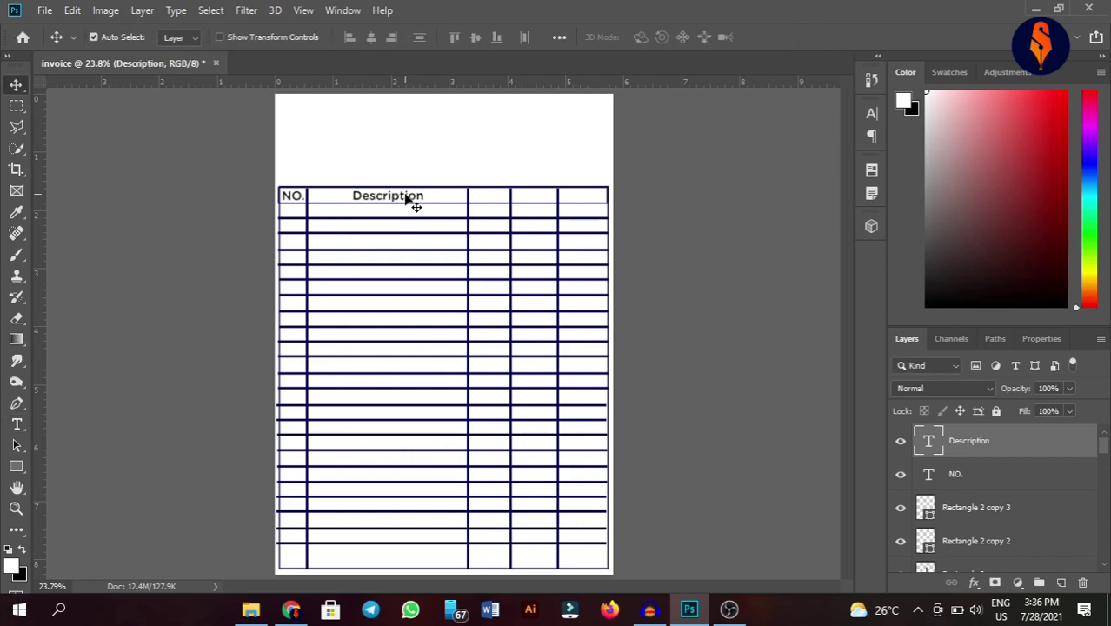
{"action": "key", "text": "ctrl+j"}
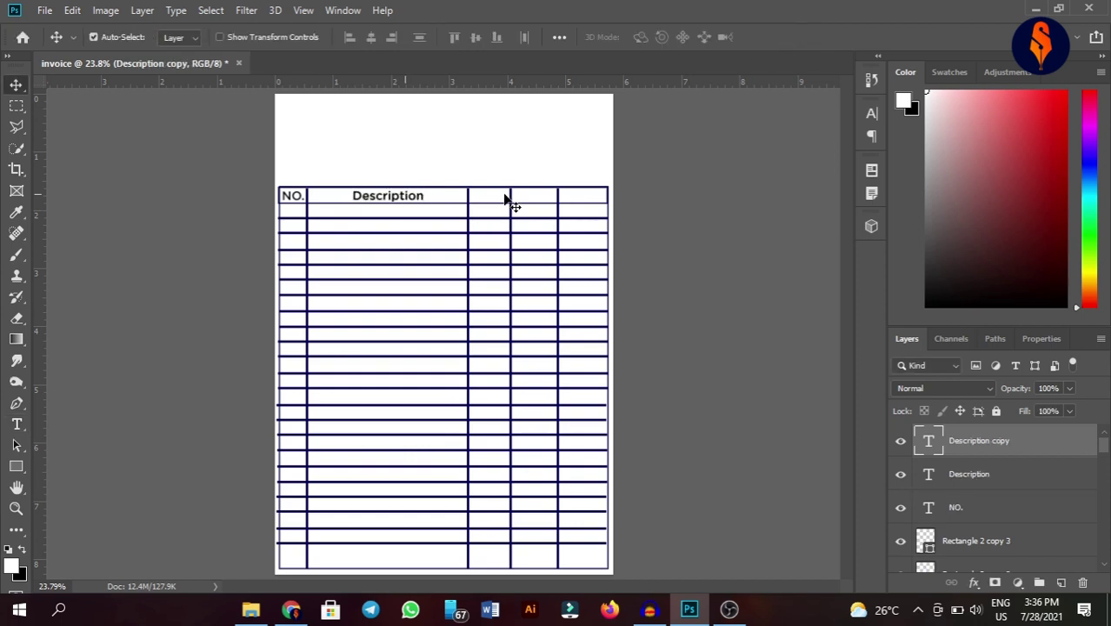
{"action": "left_click_drag", "start_coordinate": [412, 201], "coordinate": [522, 207]}
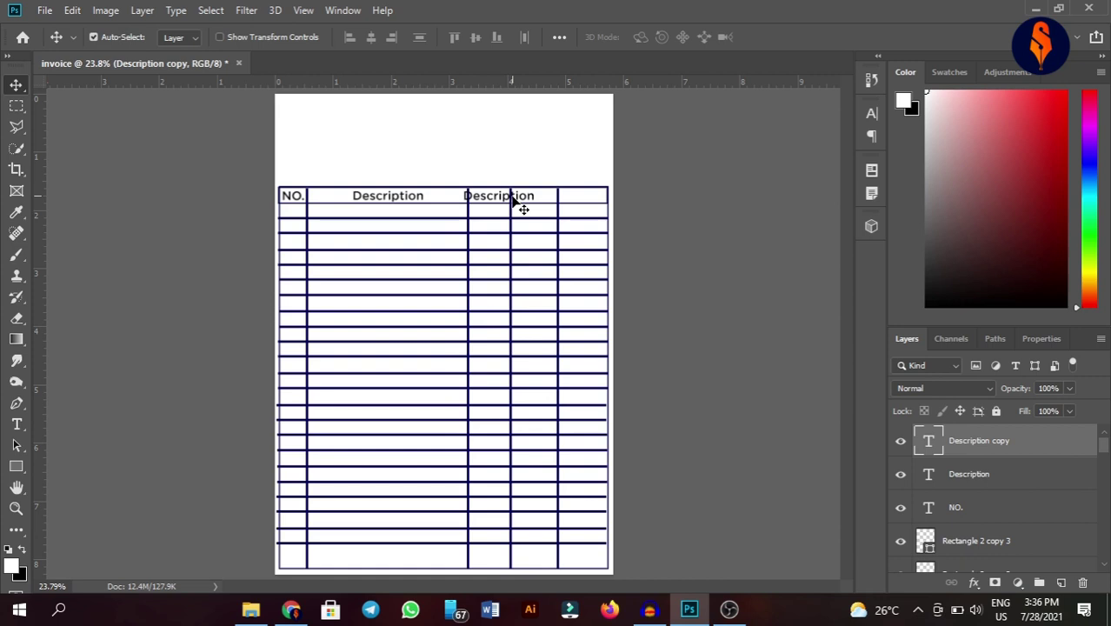
{"action": "double_click", "coordinate": [511, 196]}
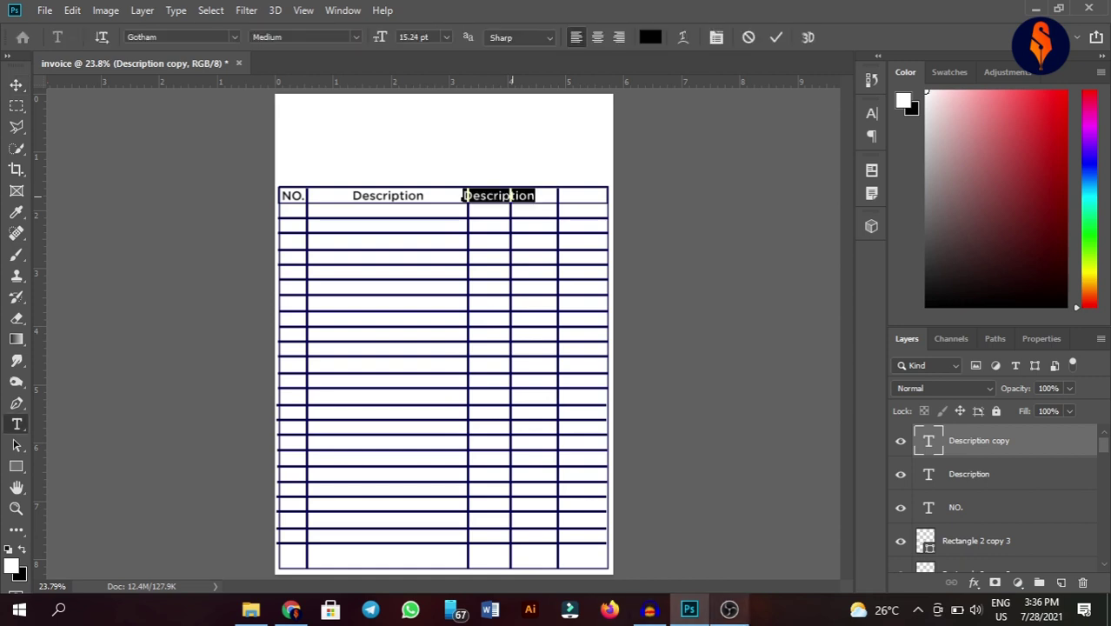
{"action": "key", "text": "BackSpace"}
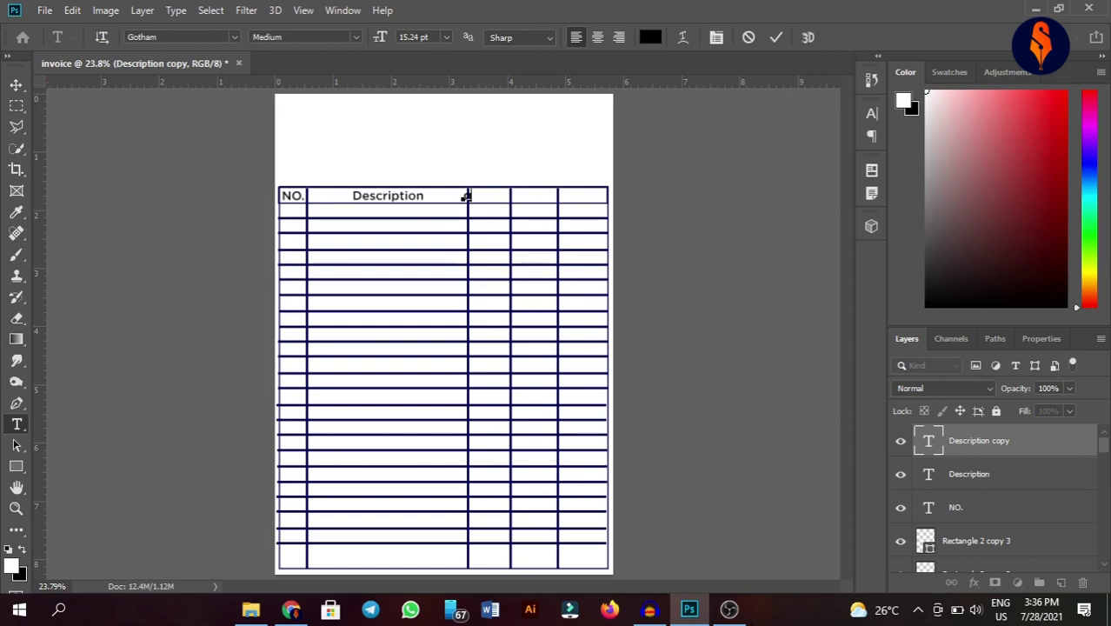
{"action": "type", "text": "Qty"}
{"action": "key", "text": "BackSpace"}
{"action": "key", "text": "BackSpace"}
{"action": "key", "text": "BackSpace"}
{"action": "type", "text": "ty"}
{"action": "left_click_drag", "start_coordinate": [483, 224], "coordinate": [493, 221]}
{"action": "key", "text": "ctrl+Return"}
Copy Qty into the fourth column and retitle it 'price'.
{"action": "key", "text": "v"}
{"action": "left_click_drag", "start_coordinate": [501, 207], "coordinate": [536, 202]}
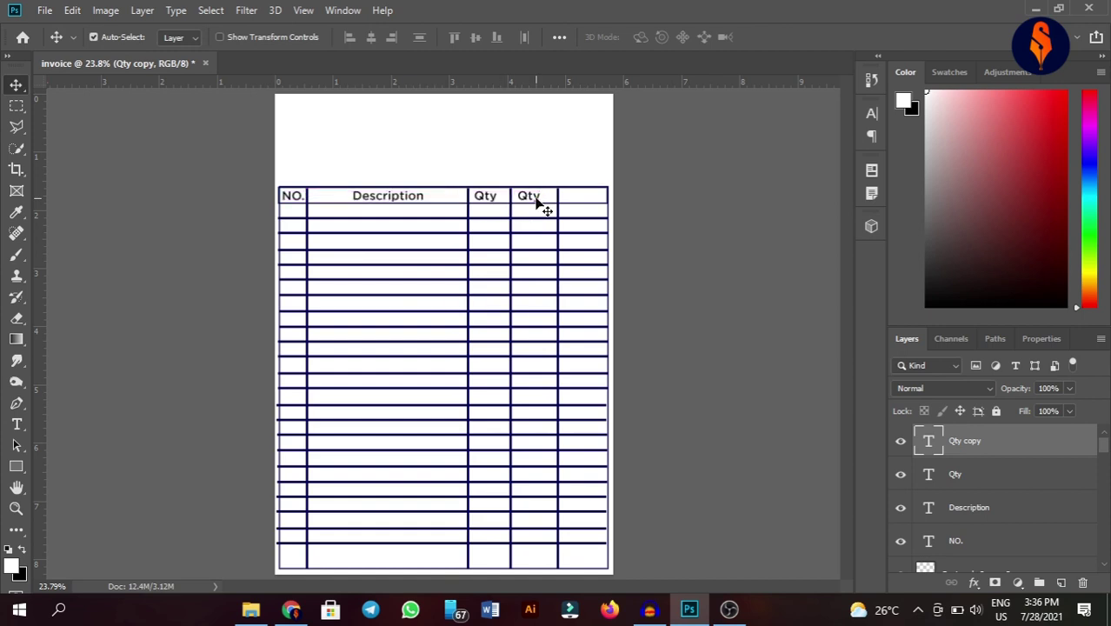
{"action": "key", "text": "t"}
{"action": "double_click", "coordinate": [531, 197]}
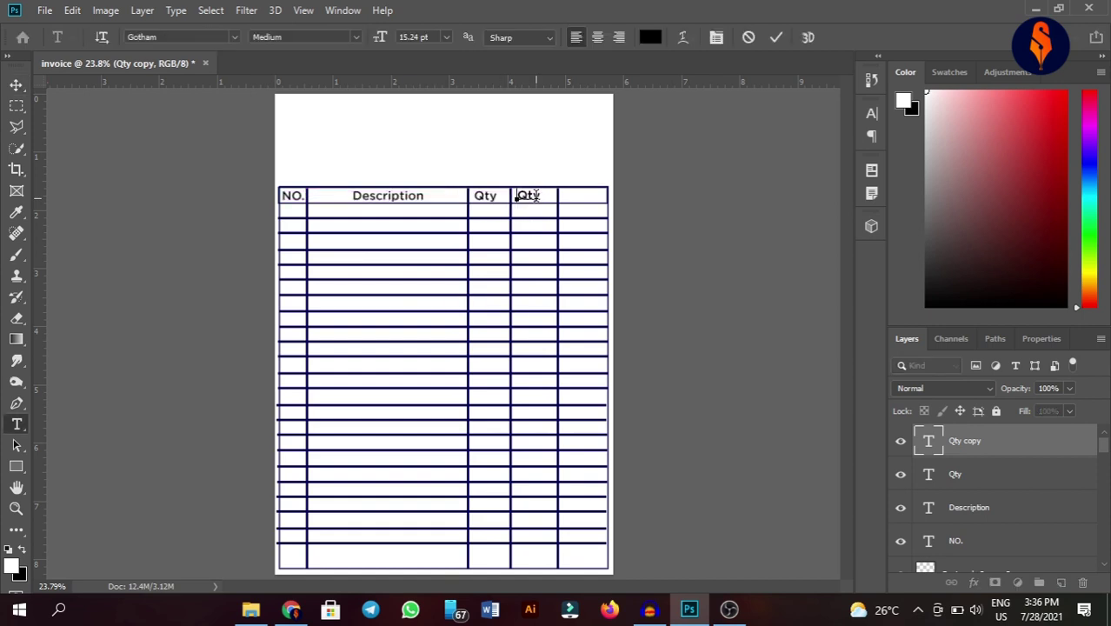
{"action": "key", "text": "BackSpace"}
{"action": "type", "text": "c"}
{"action": "type", "text": "e"}
{"action": "left_click", "coordinate": [775, 36]}
Copy price into the last column, retitle it 'Total', and centre it.
{"action": "key", "text": "v"}
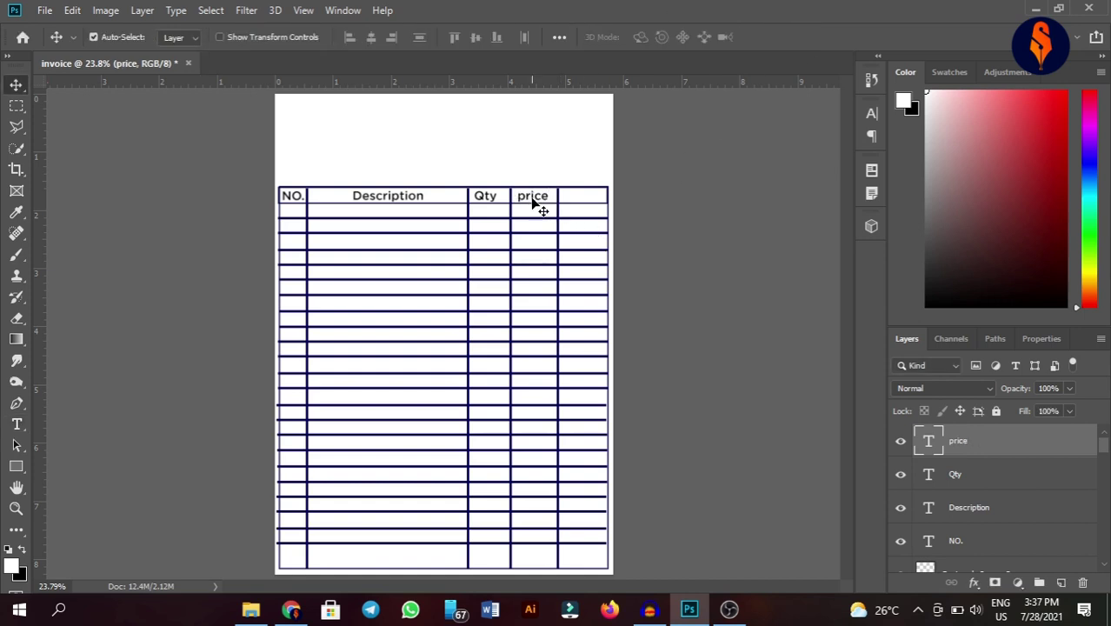
{"action": "left_click_drag", "start_coordinate": [533, 201], "coordinate": [588, 199]}
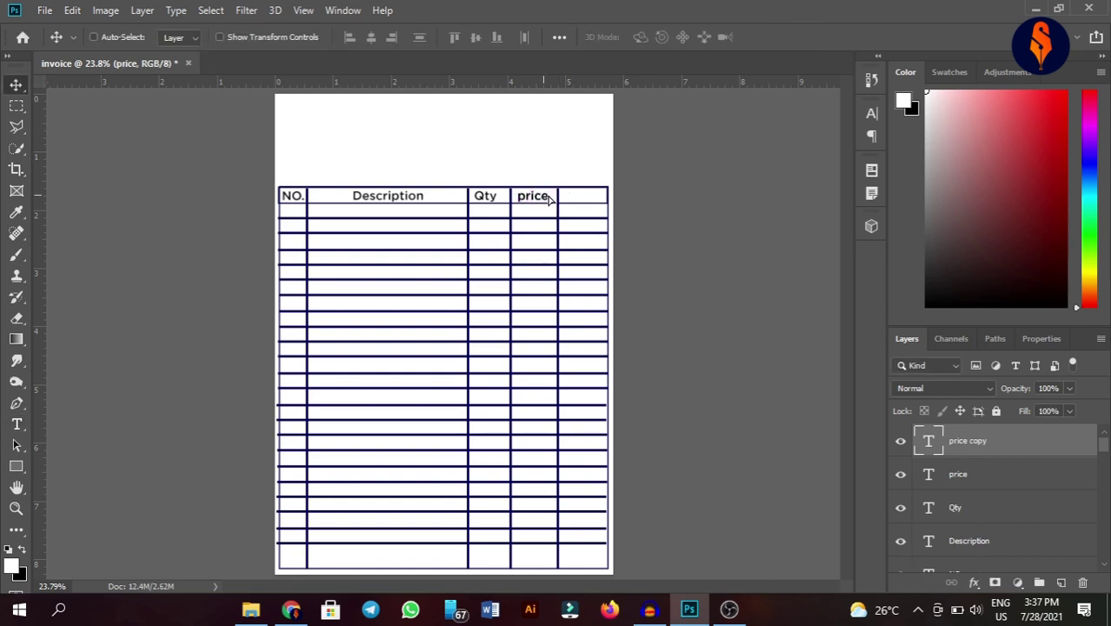
{"action": "double_click", "coordinate": [587, 196]}
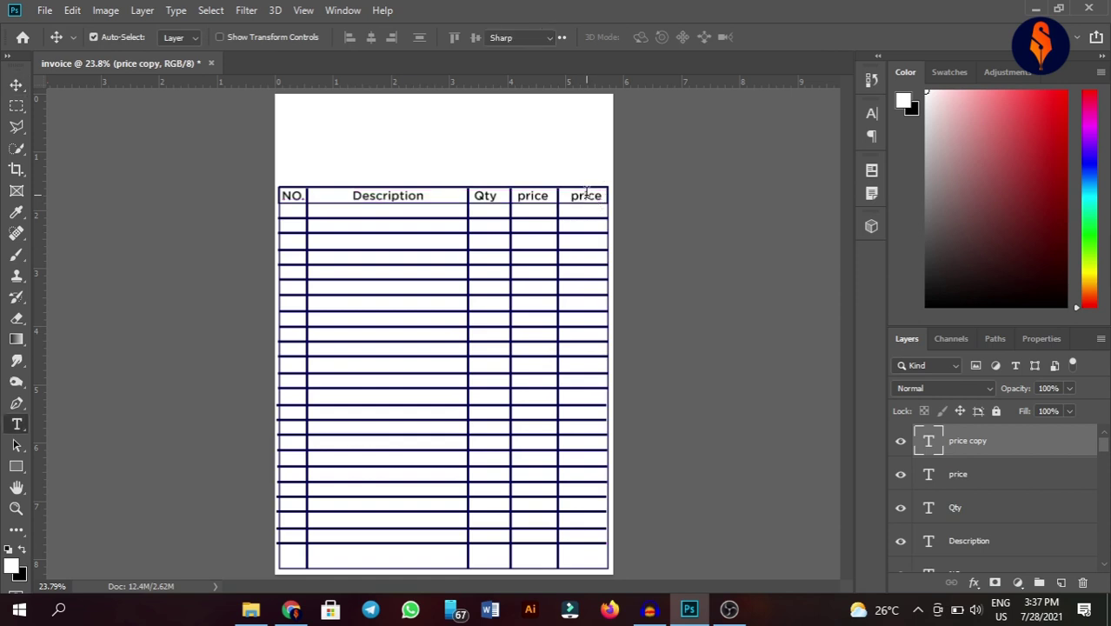
{"action": "key", "text": "BackSpace"}
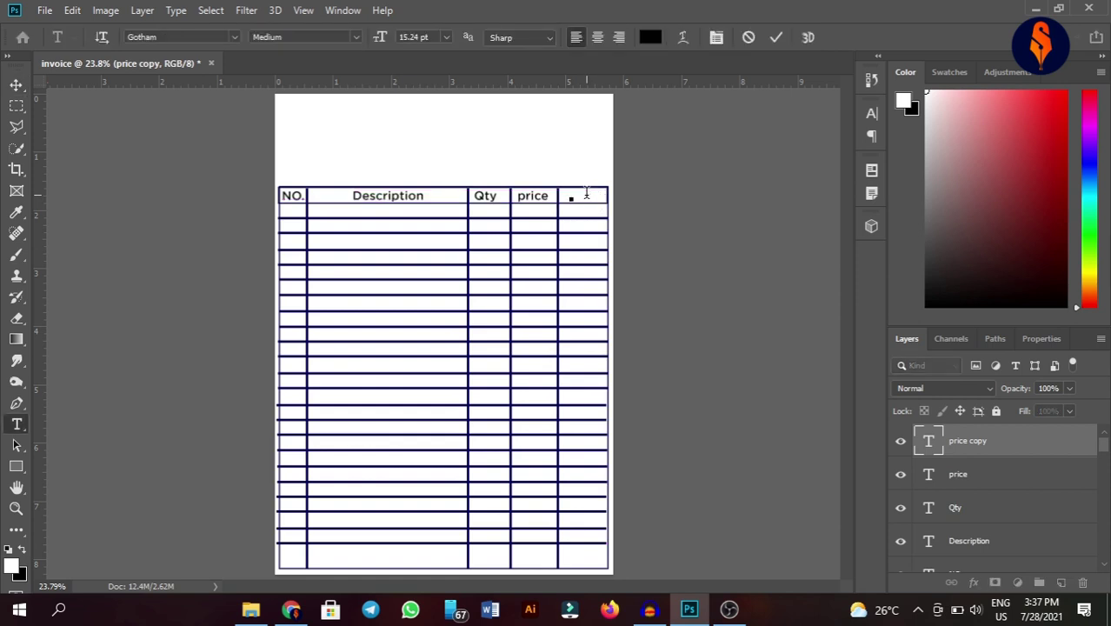
{"action": "type", "text": "total"}
{"action": "key", "text": "BackSpace"}
{"action": "key", "text": "BackSpace"}
{"action": "key", "text": "BackSpace"}
{"action": "type", "text": "T"}
{"action": "type", "text": "ota"}
{"action": "key", "text": "ctrl+Return"}
{"action": "key", "text": "v"}
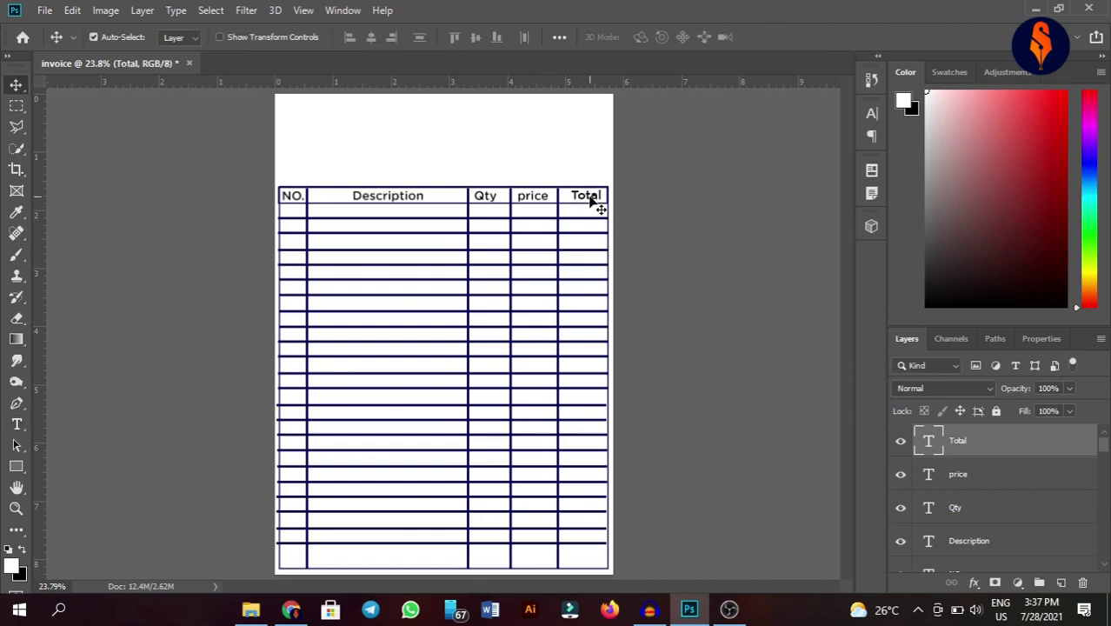
{"action": "left_click_drag", "start_coordinate": [598, 206], "coordinate": [587, 200]}
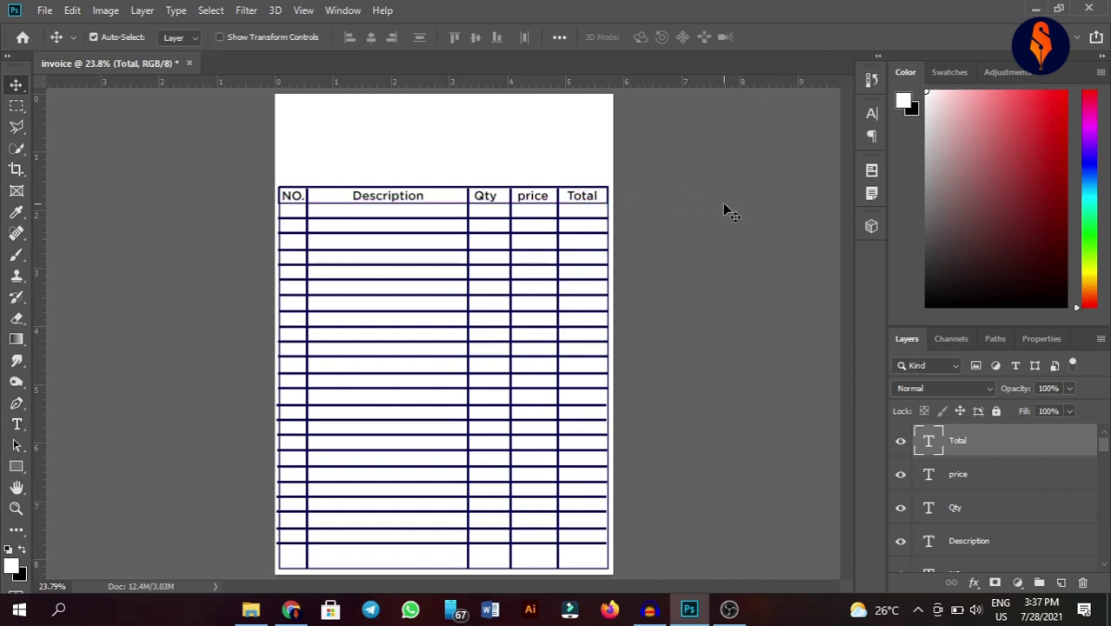
{"action": "left_click", "coordinate": [723, 202]}
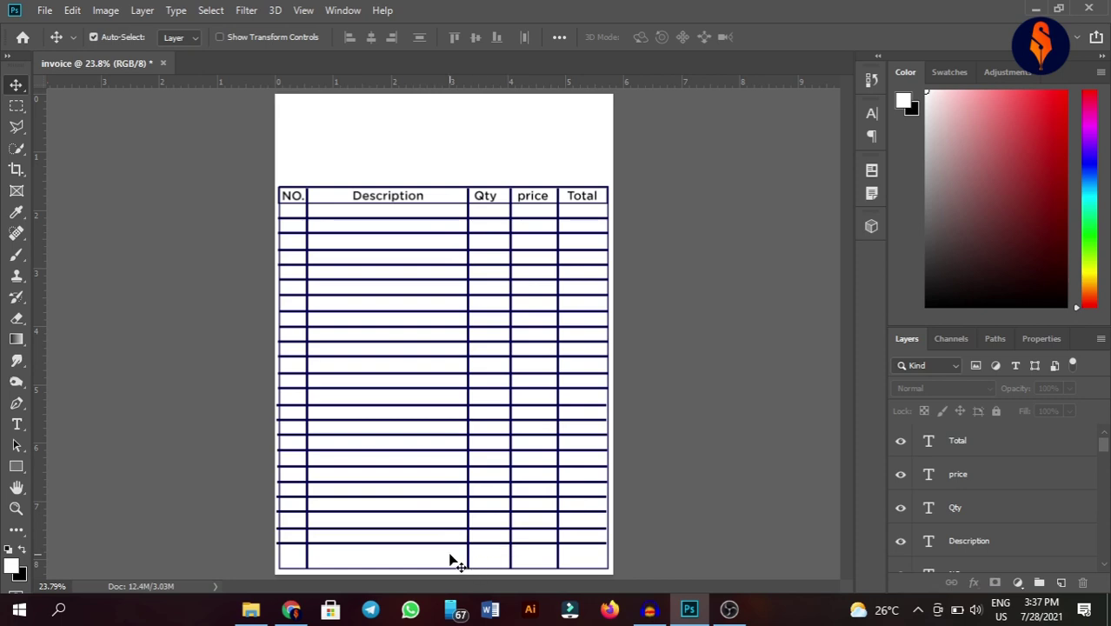
Shorten the column dividers to stop above the bottom row, then copy Total into that row.
{"action": "left_click_drag", "start_coordinate": [453, 560], "coordinate": [578, 541]}
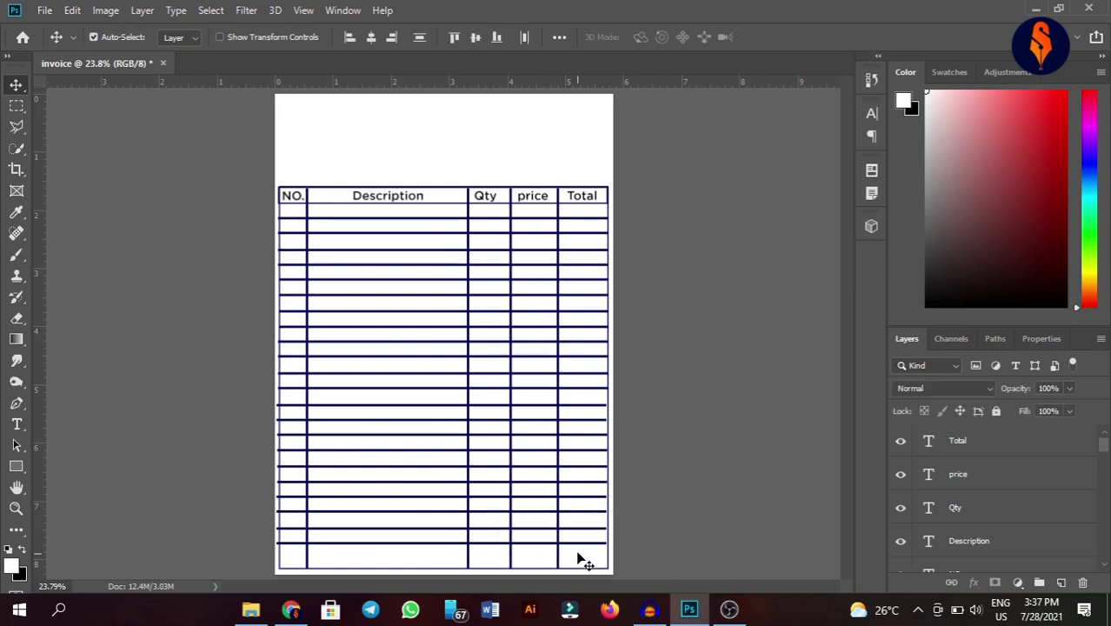
{"action": "key", "text": "ctrl+t"}
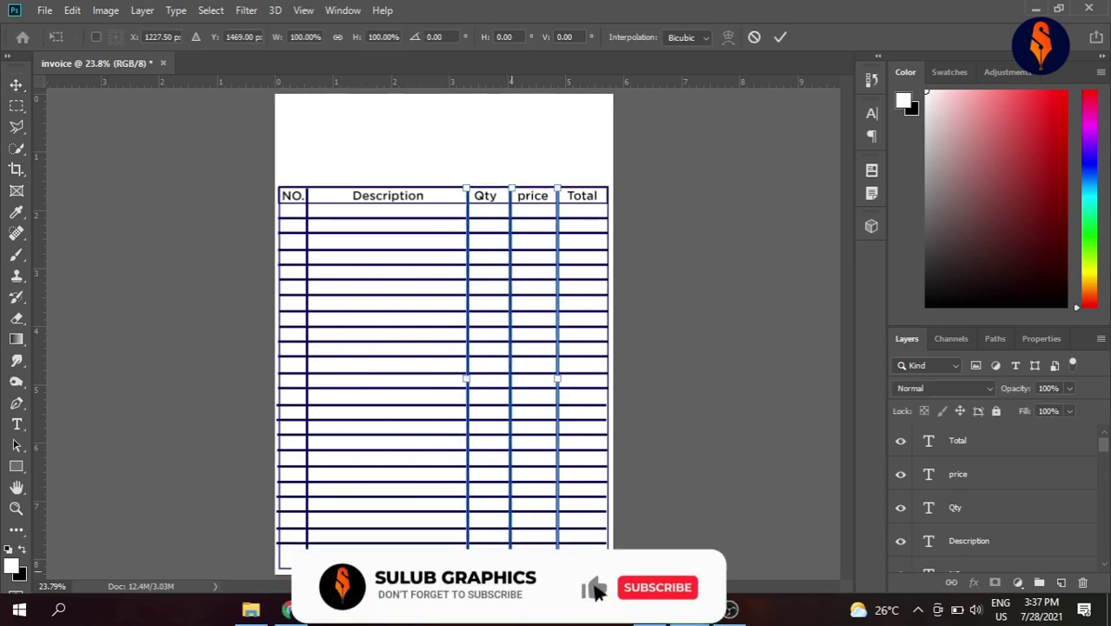
{"action": "left_click_drag", "start_coordinate": [512, 541], "coordinate": [511, 541]}
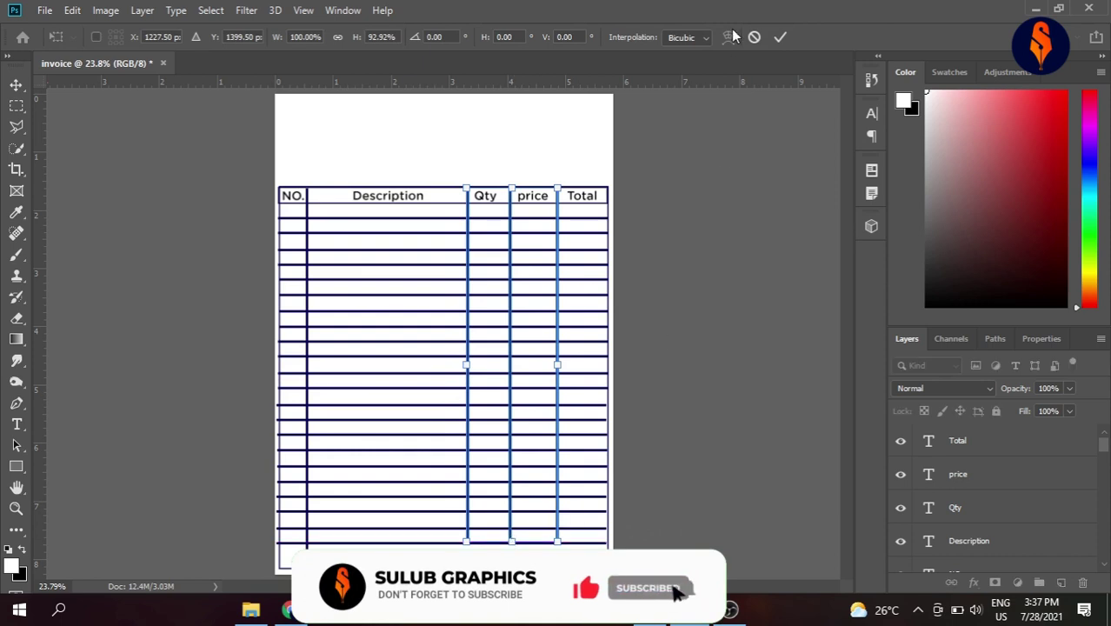
{"action": "left_click", "coordinate": [782, 42]}
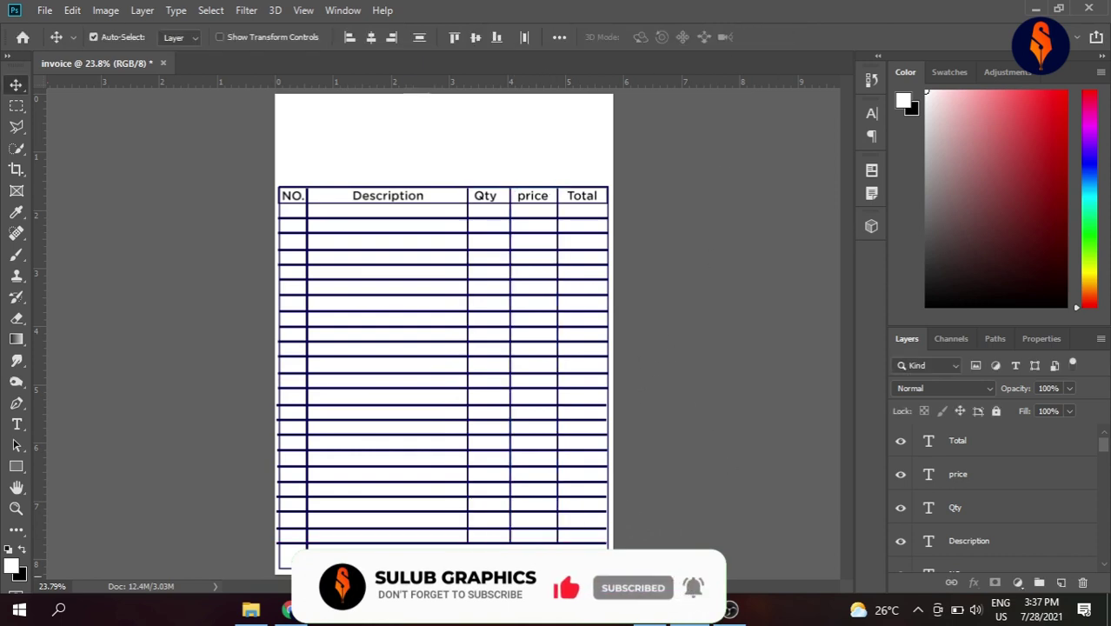
{"action": "mouse_move", "coordinate": [587, 201]}
{"action": "left_mouse_down"}
{"action": "mouse_move", "coordinate": [362, 551]}
{"action": "mouse_move", "coordinate": [334, 561]}
{"action": "left_mouse_up"}
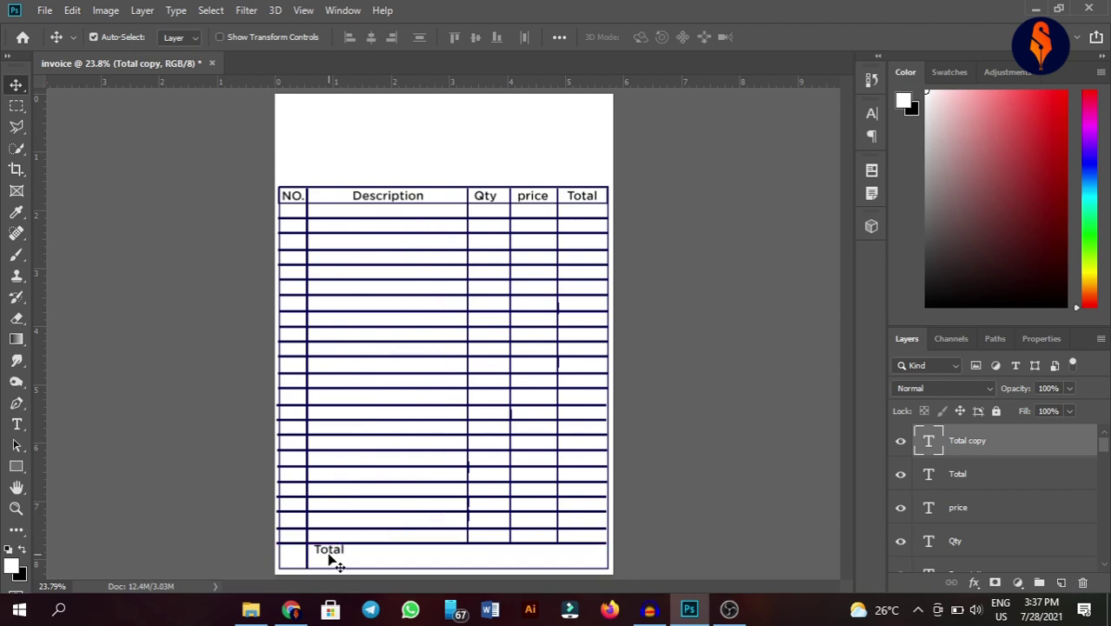
Extend the bottom-row Total into a dotted 'Total:.............' line.
{"action": "key", "text": "shift+Down"}
{"action": "key", "text": "shift+Down"}
{"action": "key", "text": "shift+Down"}
{"action": "double_click", "coordinate": [339, 559]}
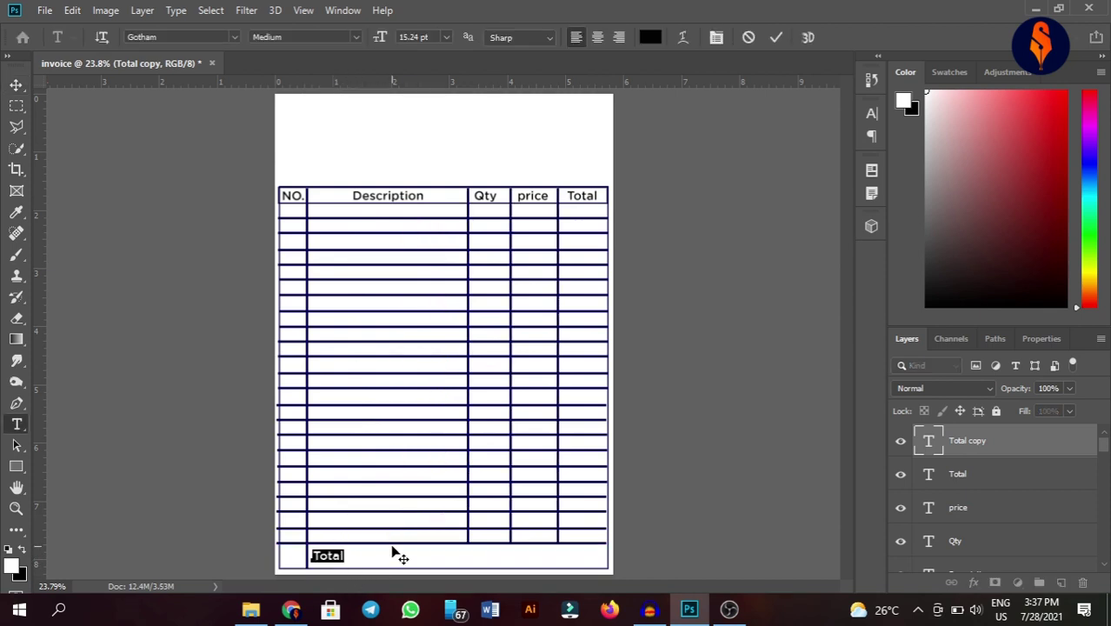
{"action": "left_click", "coordinate": [345, 555]}
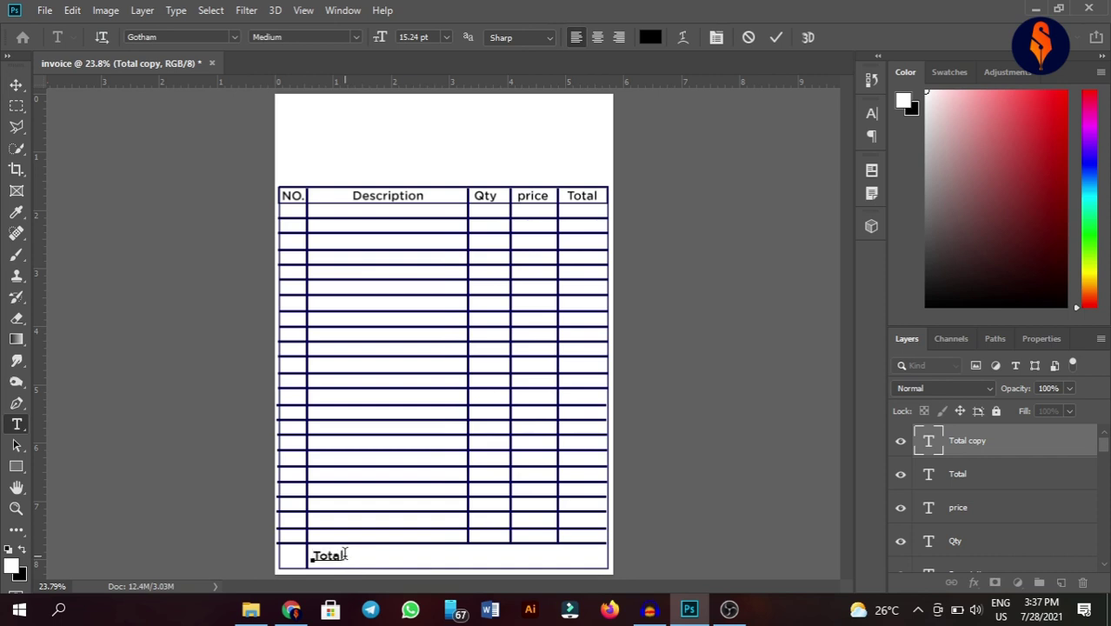
{"action": "type", "text": ":....................................................................................."}
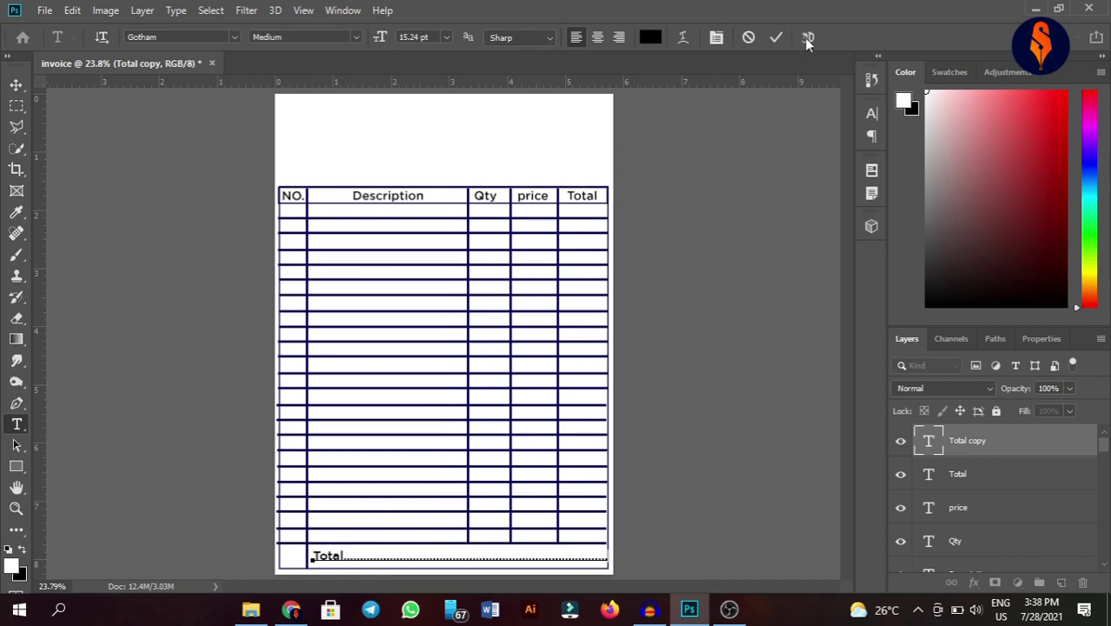
{"action": "left_click", "coordinate": [774, 39]}
{"action": "key", "text": "v"}
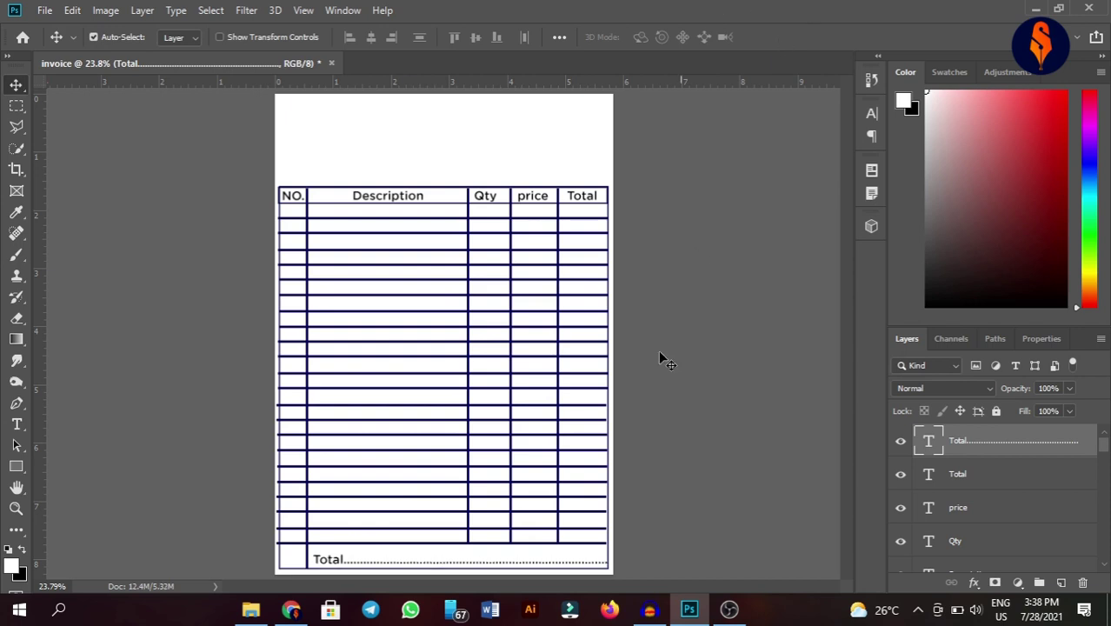
Copy the Description heading to just above the table.
{"action": "left_click", "coordinate": [682, 251]}
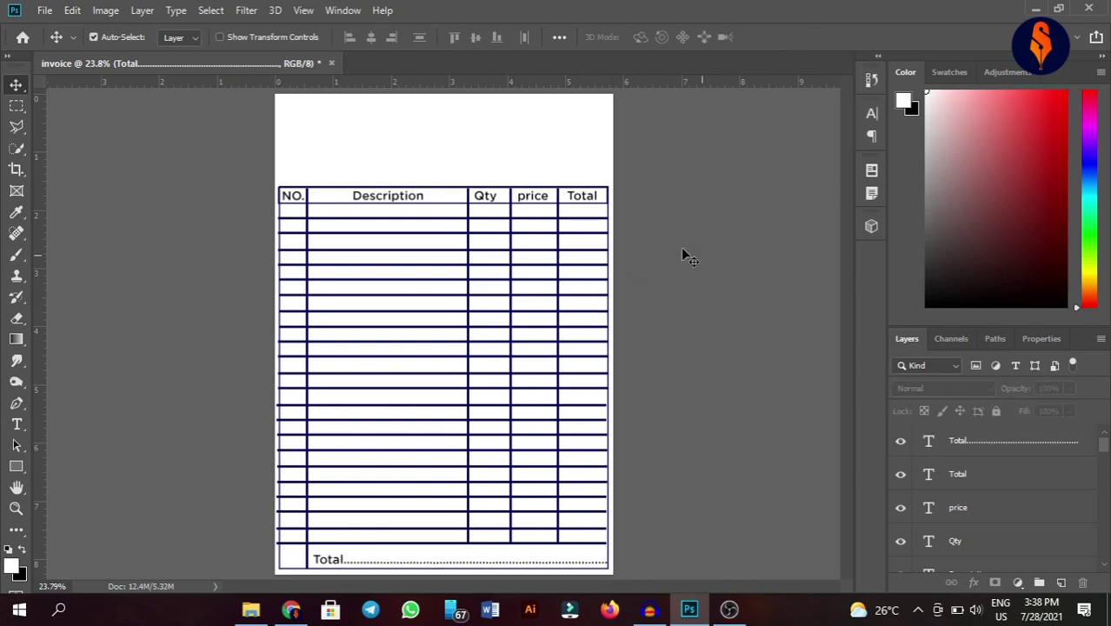
{"action": "left_click", "coordinate": [405, 198], "text": "ctrl"}
{"action": "left_click_drag", "start_coordinate": [402, 199], "coordinate": [340, 176]}
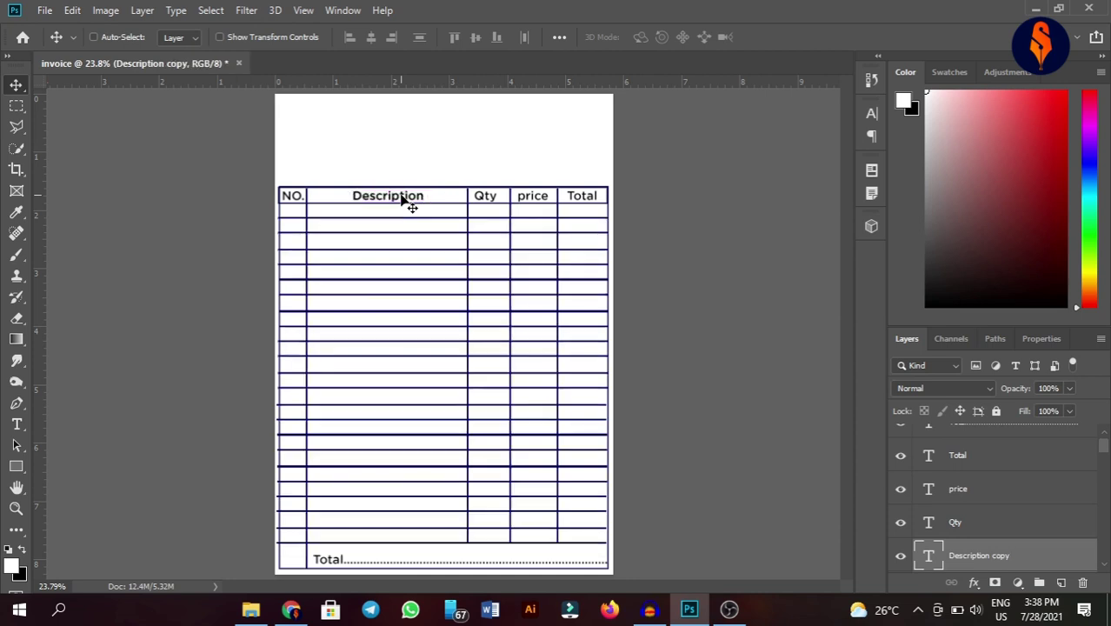
Retype the copy as a dotted 'Name:' line above the table, then copy Description above it.
{"action": "key", "text": "t"}
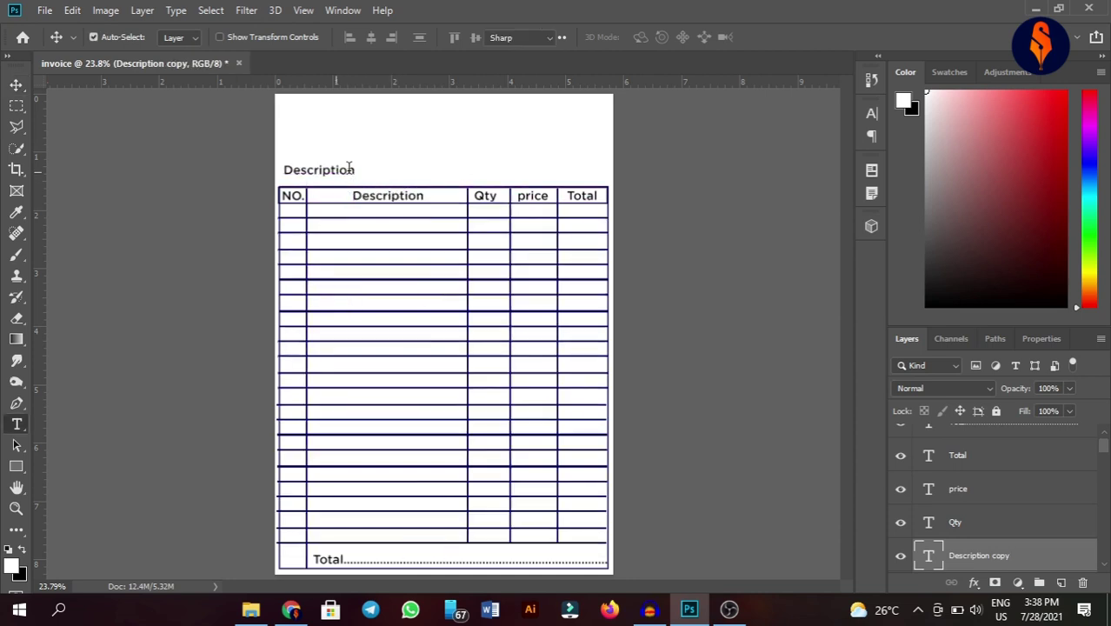
{"action": "double_click", "coordinate": [344, 174]}
{"action": "key", "text": "BackSpace"}
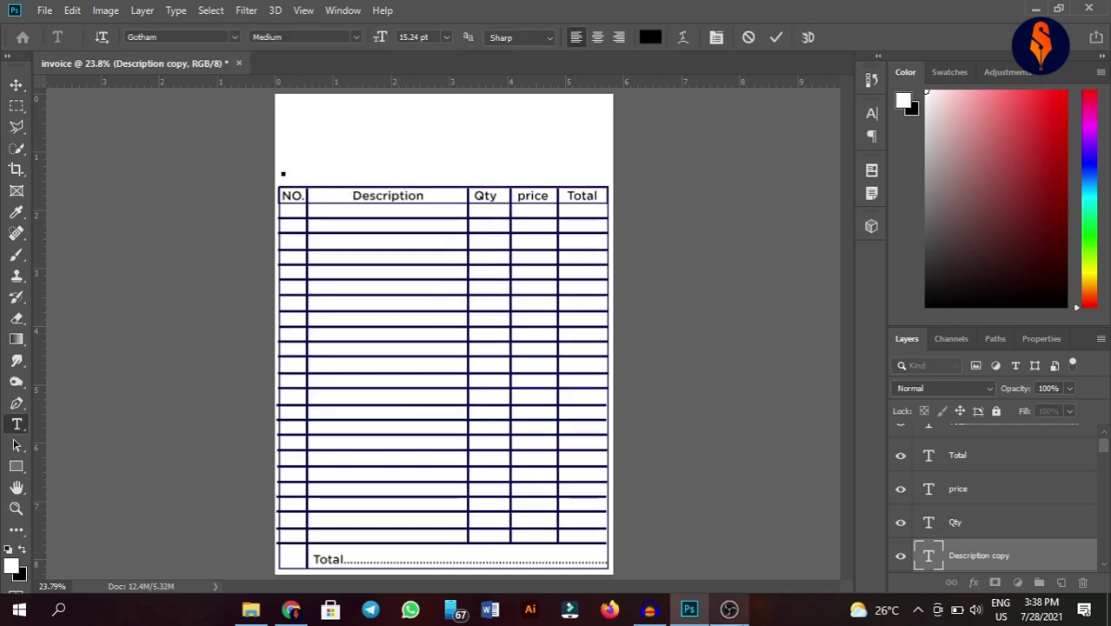
{"action": "type", "text": "Nma"}
{"action": "key", "text": "BackSpace"}
{"action": "key", "text": "BackSpace"}
{"action": "type", "text": "ame"}
{"action": "key", "text": "BackSpace"}
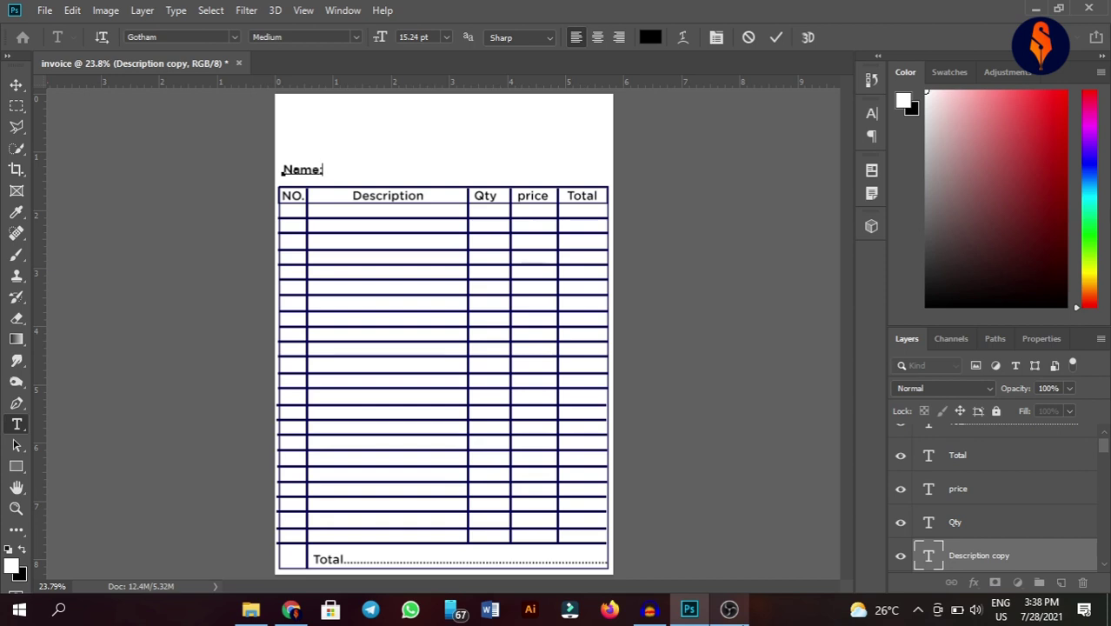
{"action": "type", "text": "Total"}
{"action": "type", "text": ".............."}
{"action": "type", "text": "............."}
{"action": "type", "text": "......................"}
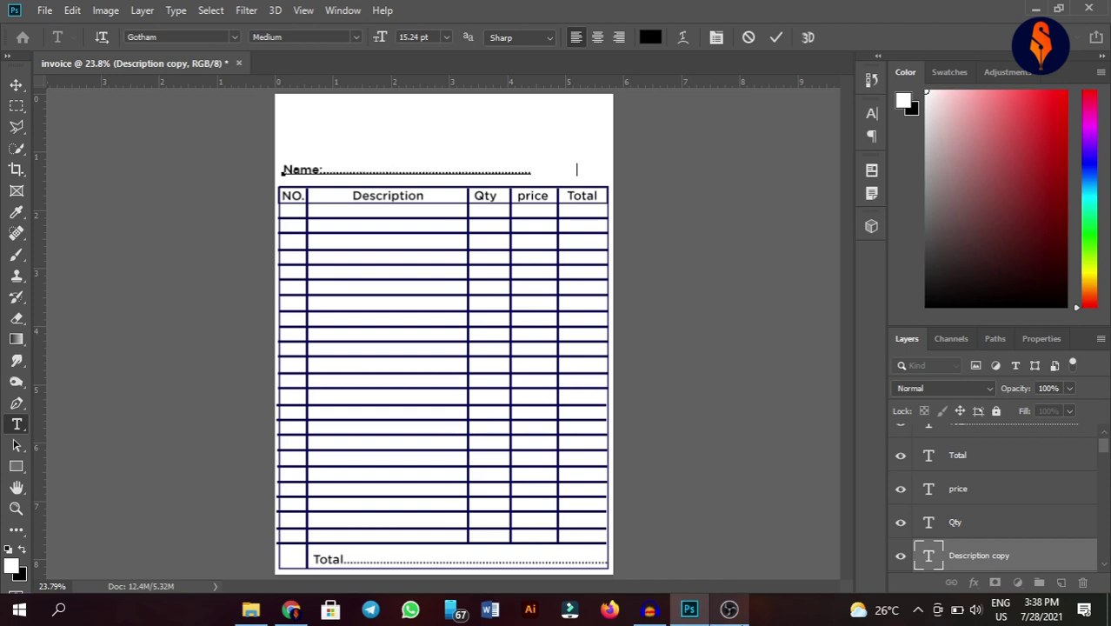
{"action": "type", "text": "......................."}
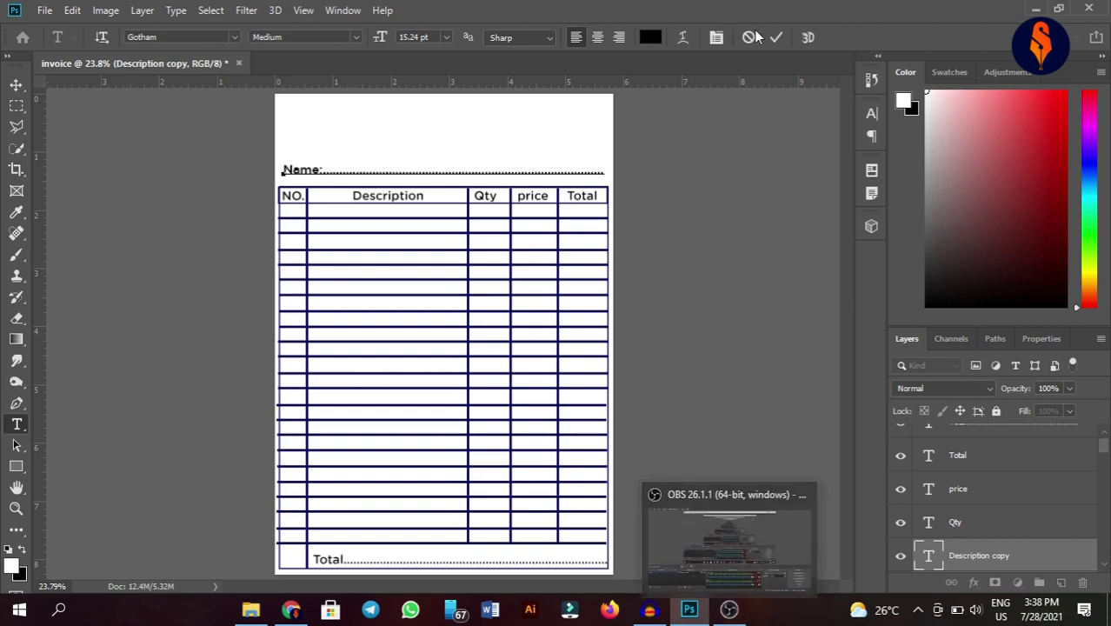
{"action": "key", "text": "ctrl+Return"}
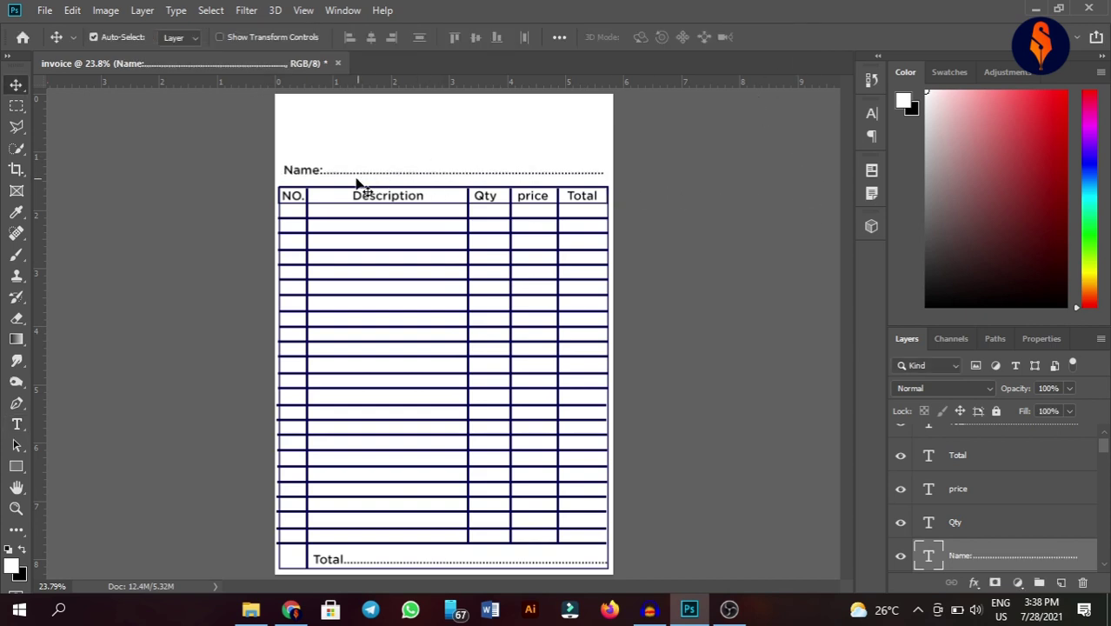
{"action": "left_click_drag", "start_coordinate": [316, 174], "coordinate": [317, 180]}
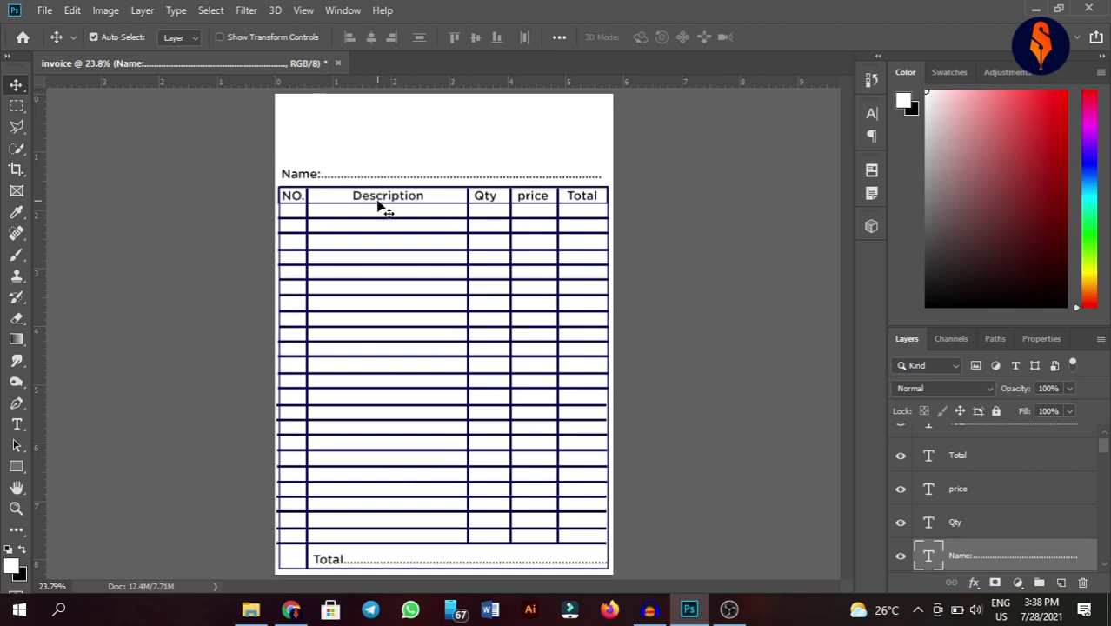
{"action": "mouse_move", "coordinate": [380, 209]}
{"action": "left_mouse_down"}
{"action": "mouse_move", "coordinate": [385, 198]}
{"action": "mouse_move", "coordinate": [318, 155]}
{"action": "left_mouse_up"}
Retype the copy as 'Date/..../..../.....' and place it directly above the Name line.
{"action": "key", "text": "t"}
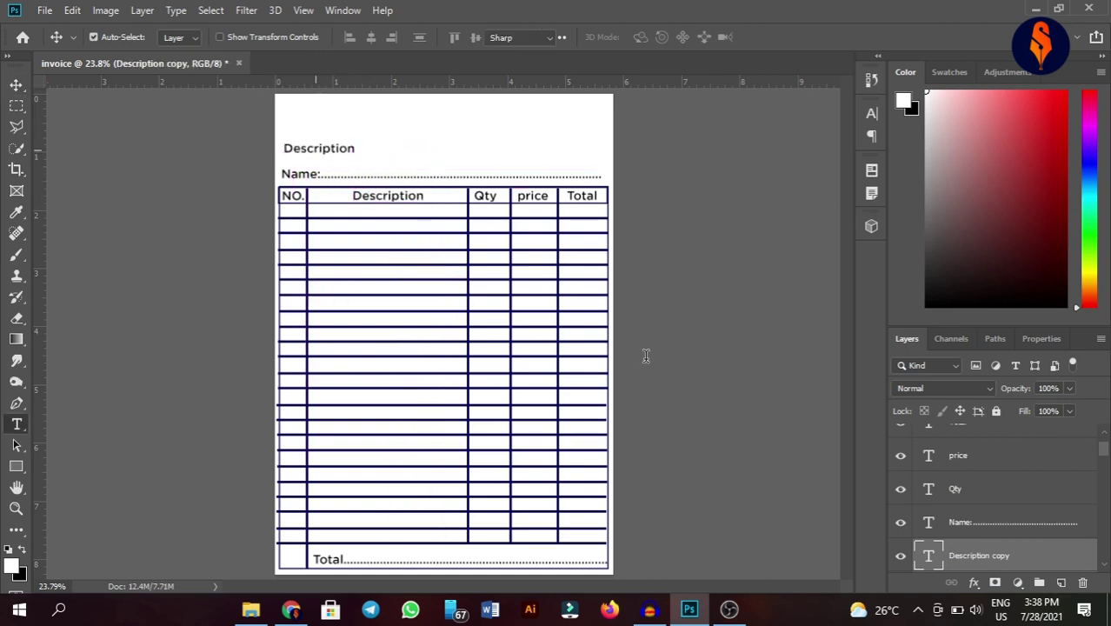
{"action": "double_click", "coordinate": [318, 148]}
{"action": "key", "text": "BackSpace"}
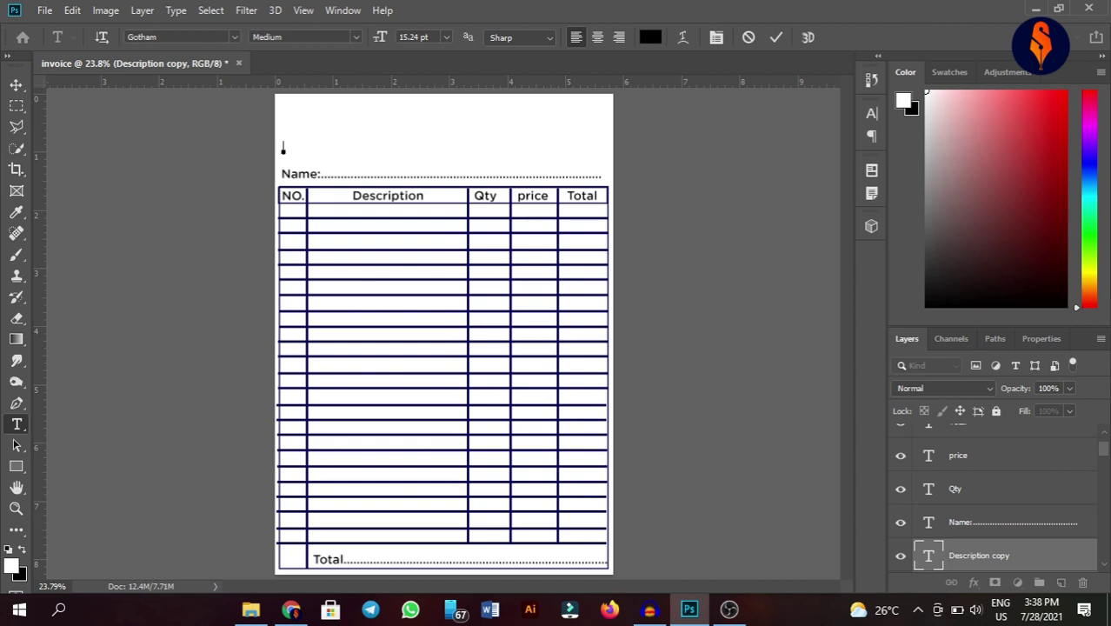
{"action": "type", "text": "Dqar5"}
{"action": "key", "text": "BackSpace"}
{"action": "key", "text": "BackSpace"}
{"action": "key", "text": "BackSpace"}
{"action": "type", "text": "ate/"}
{"action": "type", "text": "..."}
{"action": "type", "text": "./..../"}
{"action": "type", "text": "...."}
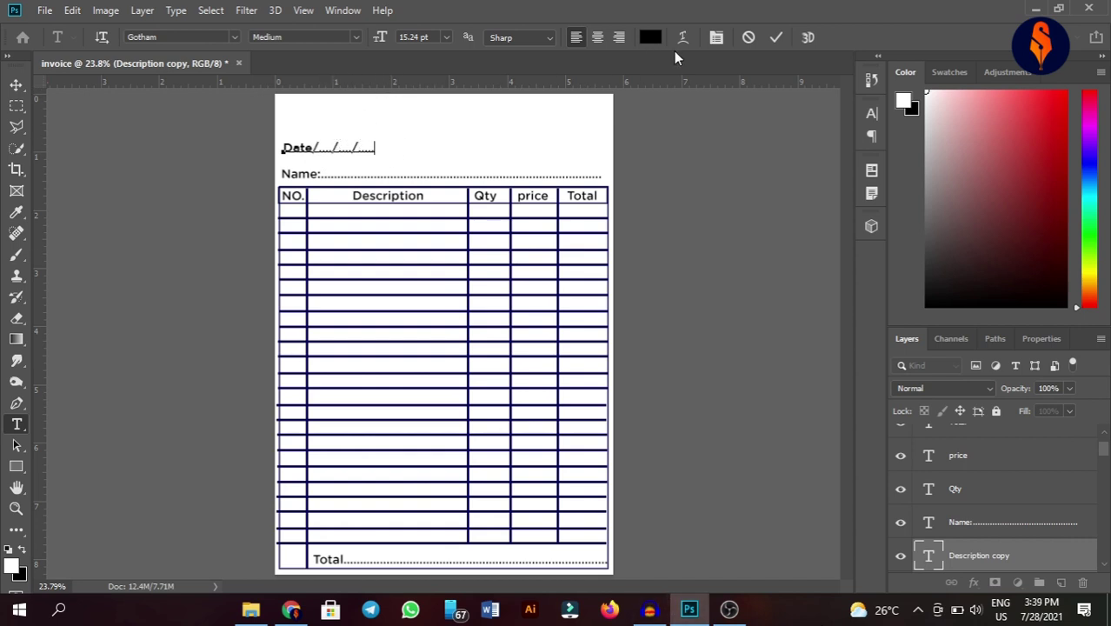
{"action": "left_click", "coordinate": [777, 38]}
{"action": "key", "text": "v"}
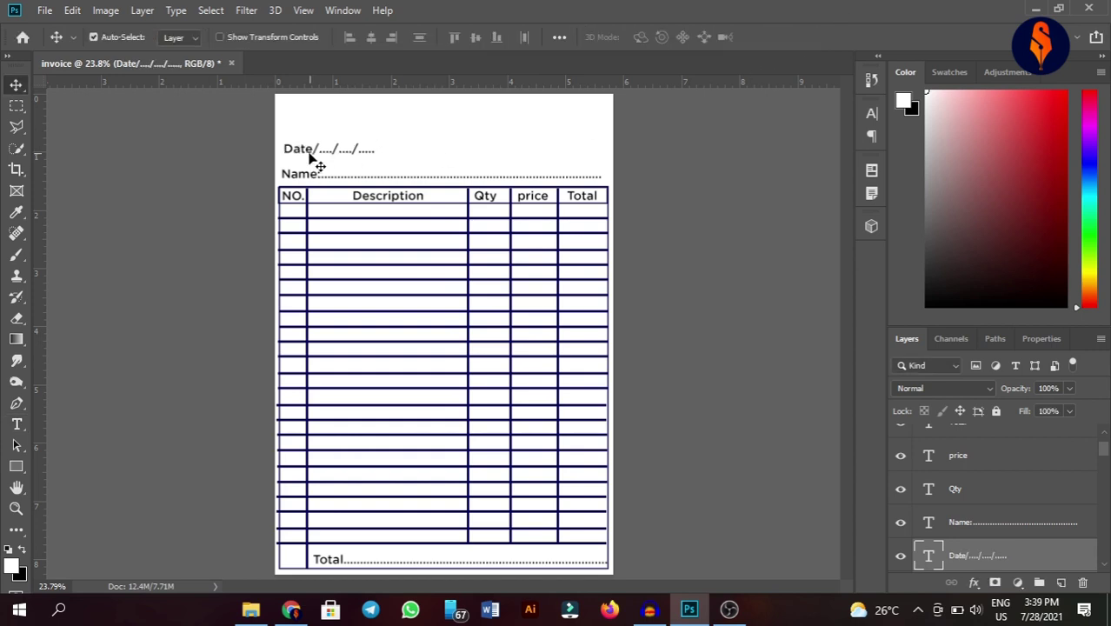
{"action": "left_click_drag", "start_coordinate": [309, 154], "coordinate": [305, 162]}
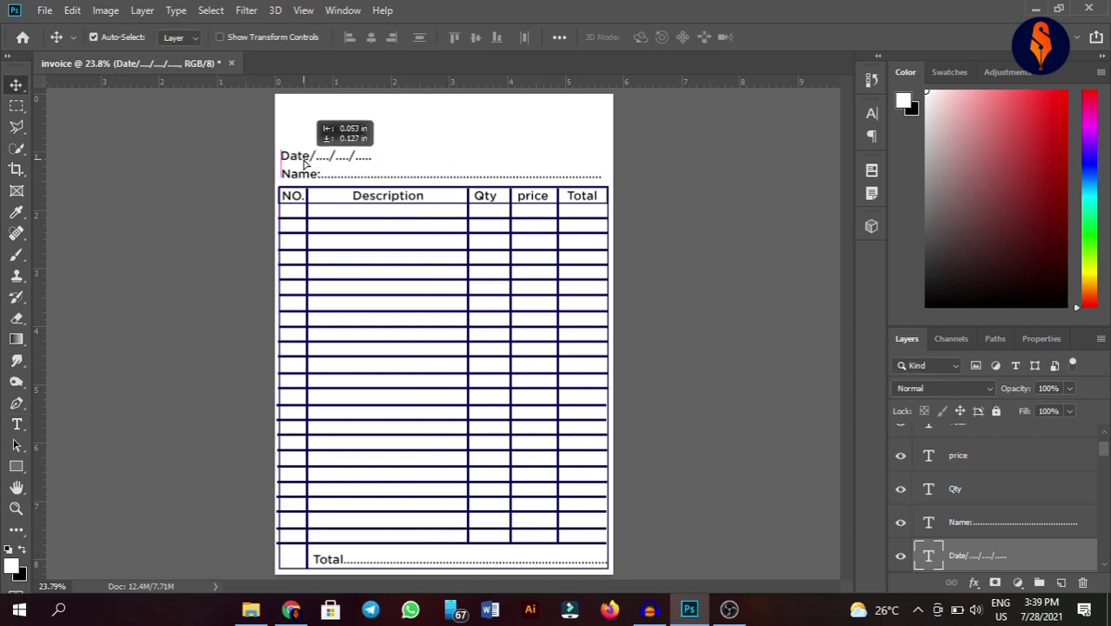
{"action": "left_click", "coordinate": [452, 127]}
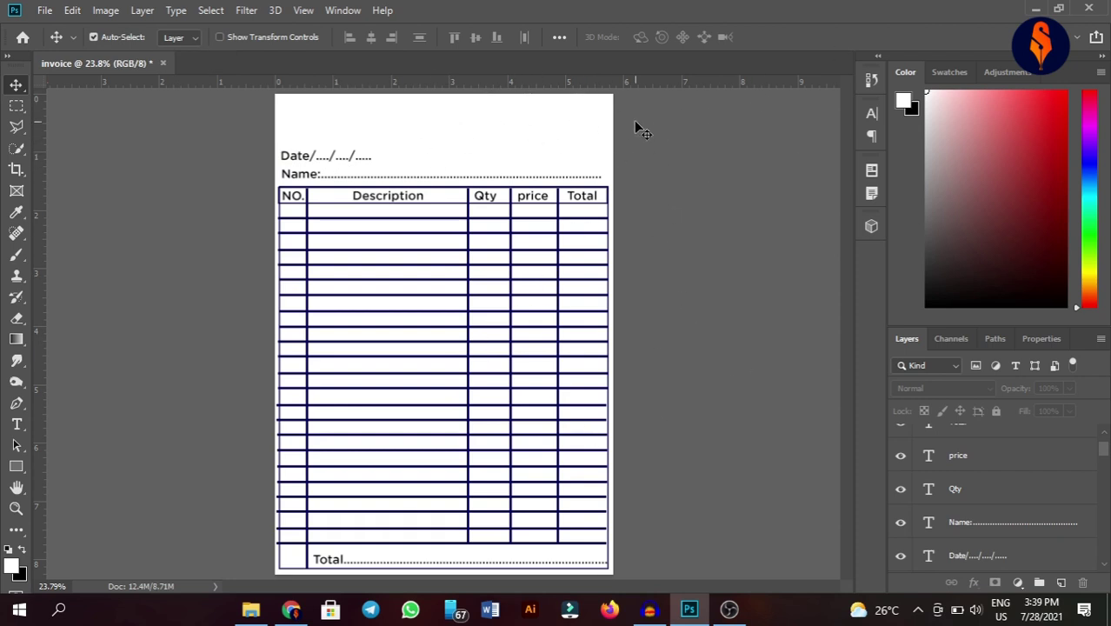
Copy Description to the top, retype it as the two contact phone numbers, and place it above Date.
{"action": "left_click", "coordinate": [391, 201], "text": "ctrl"}
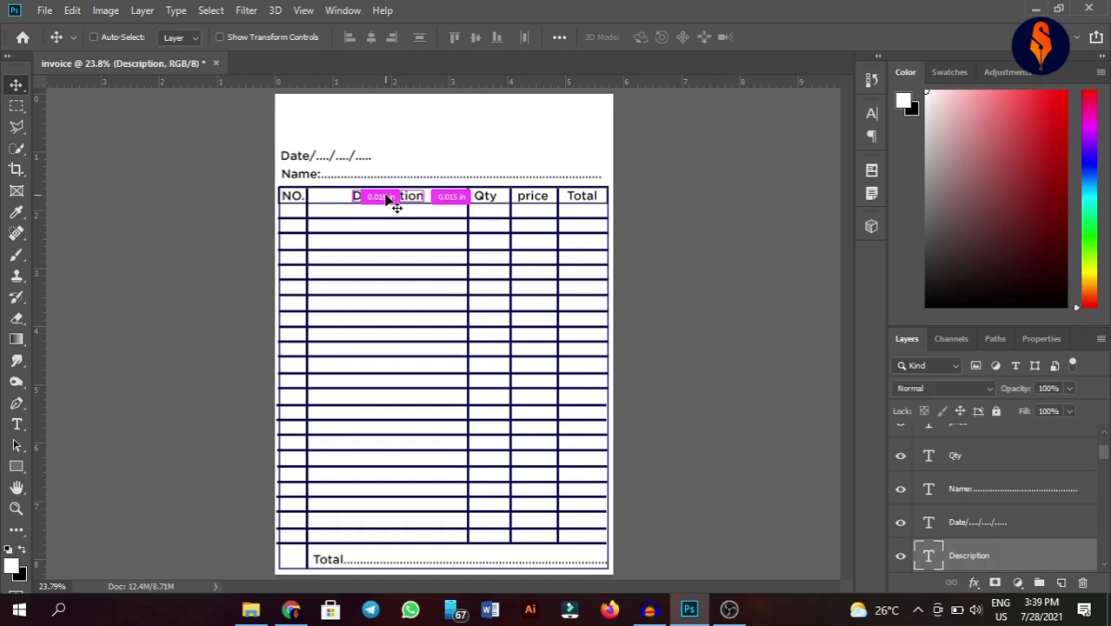
{"action": "left_click_drag", "start_coordinate": [391, 201], "coordinate": [444, 135]}
{"action": "key", "text": "t"}
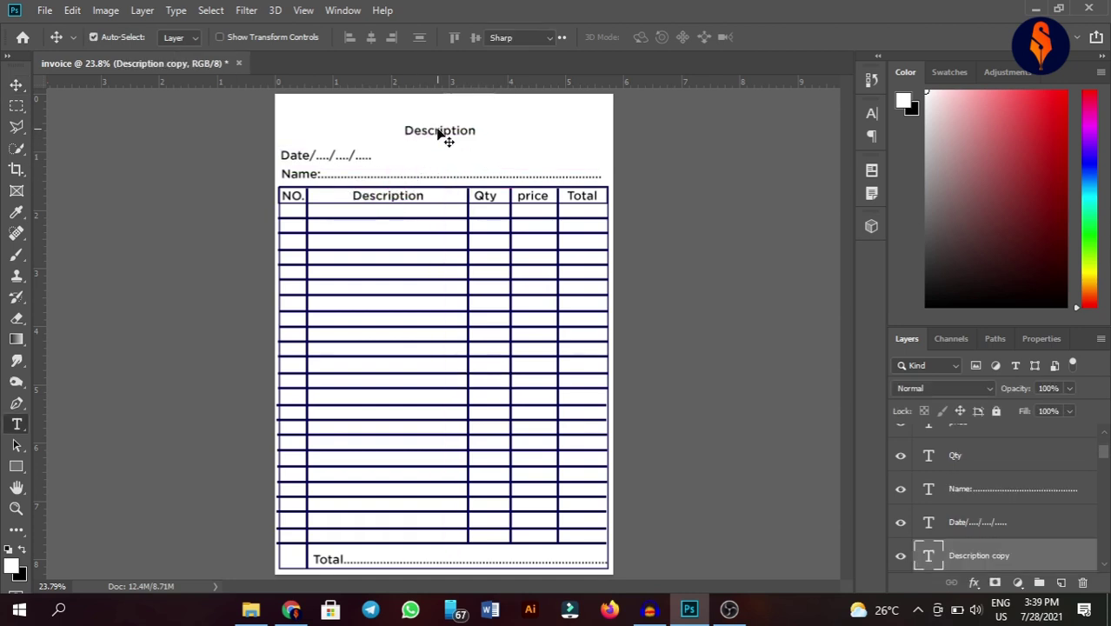
{"action": "double_click", "coordinate": [439, 131]}
{"action": "key", "text": "BackSpace"}
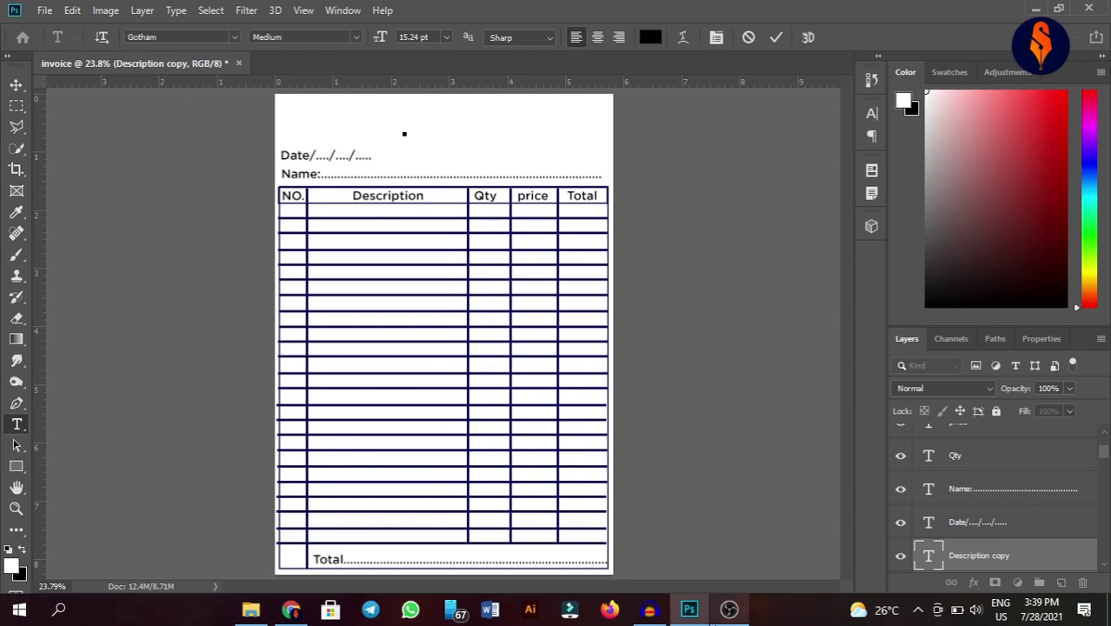
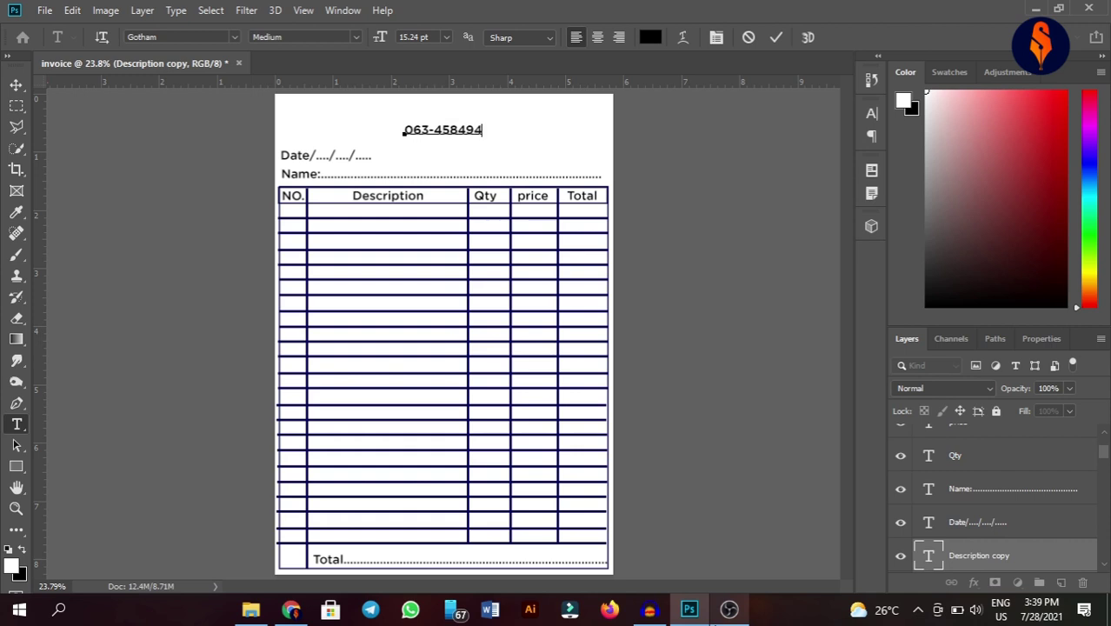
{"action": "type", "text": "?"}
{"action": "type", "text": "/"}
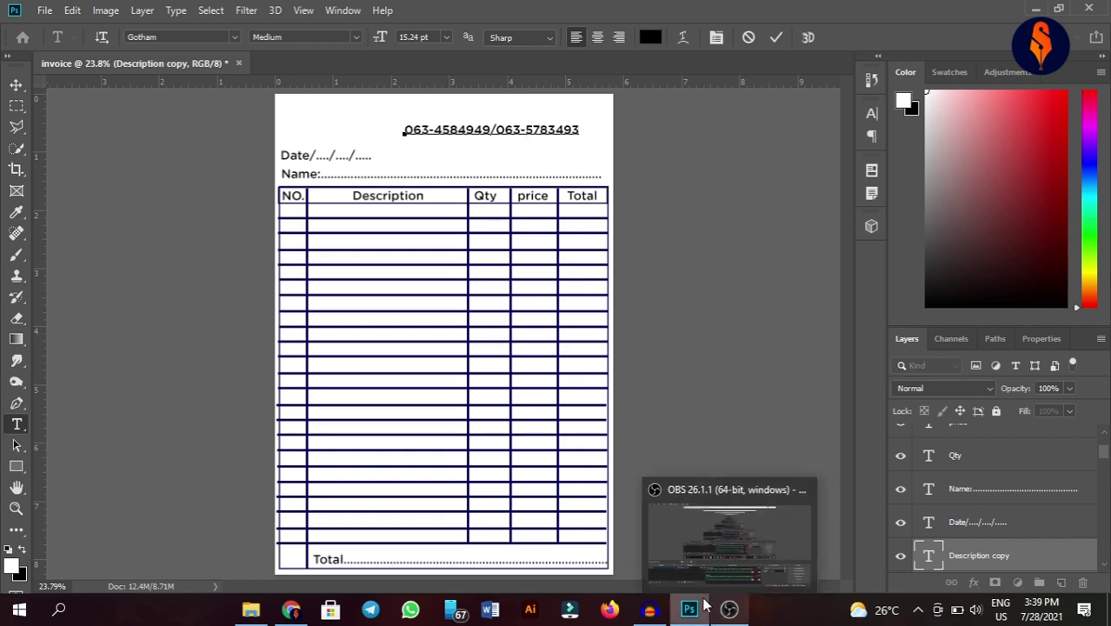
{"action": "left_click_drag", "start_coordinate": [458, 145], "coordinate": [438, 156]}
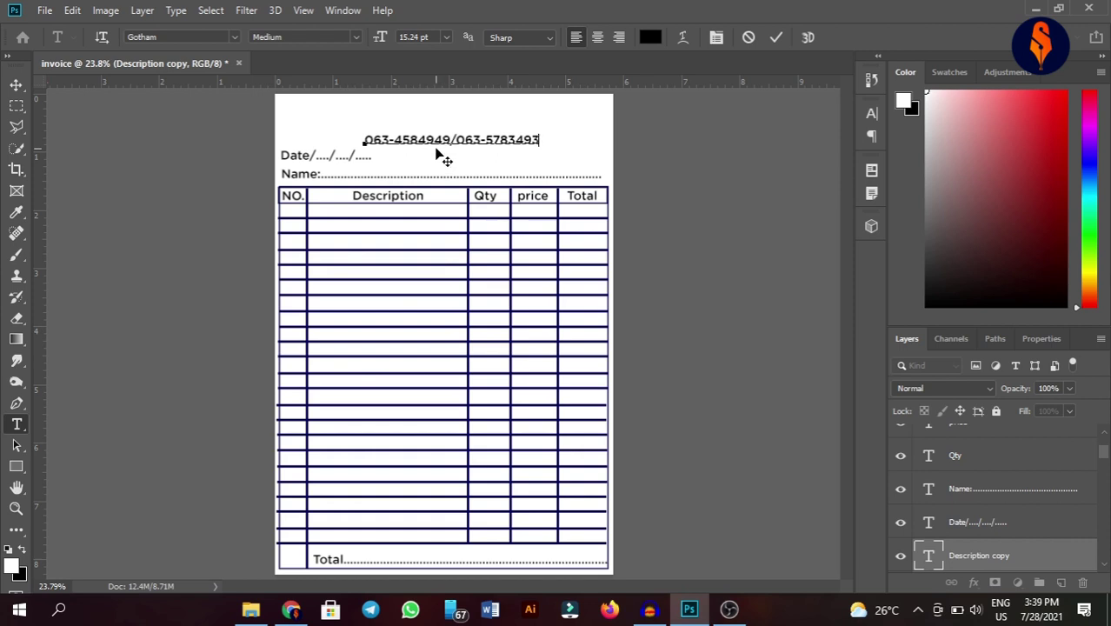
Duplicate the phone line, retype it as 'TAWAKAL STORE', and move it to the top centre.
{"action": "left_click", "coordinate": [575, 187]}
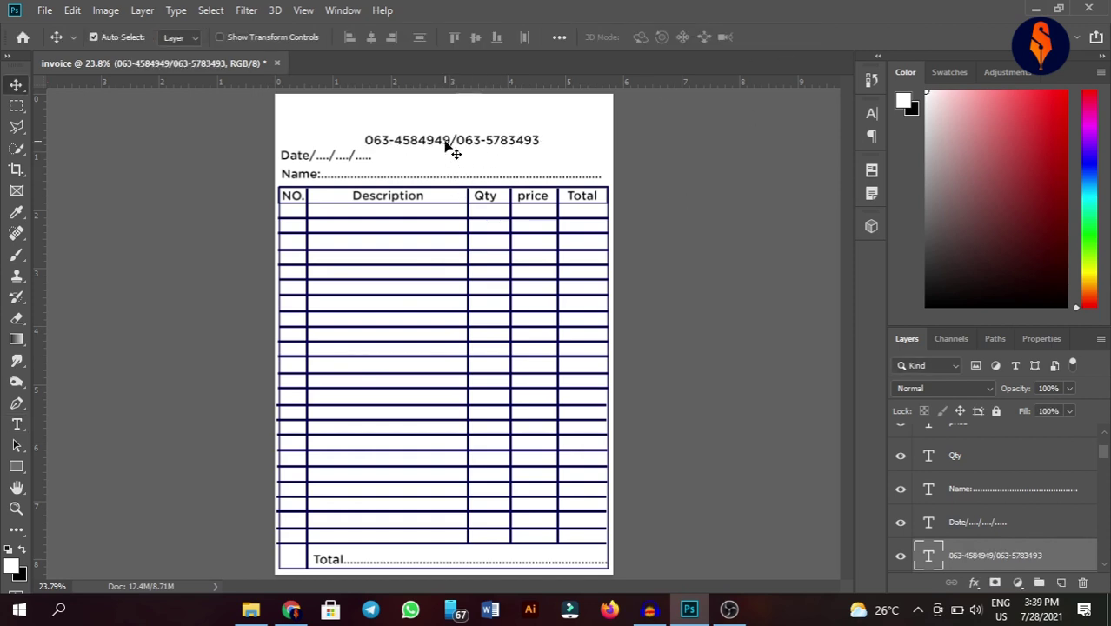
{"action": "left_click_drag", "start_coordinate": [446, 146], "coordinate": [449, 127]}
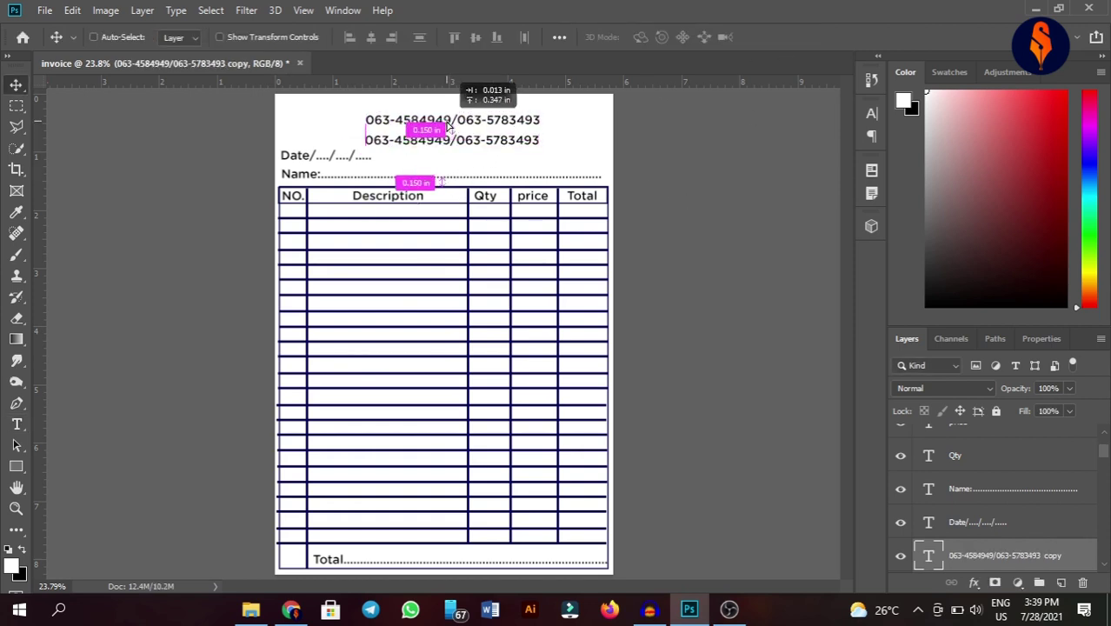
{"action": "key", "text": "t"}
{"action": "double_click", "coordinate": [447, 122]}
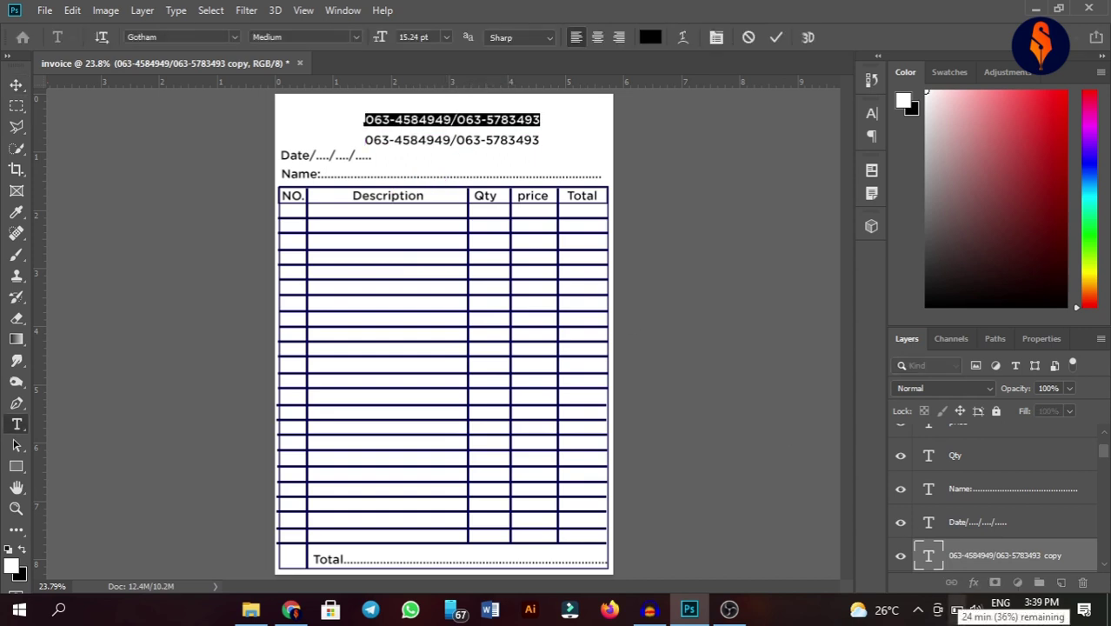
{"action": "key", "text": "BackSpace"}
{"action": "type", "text": "TW\\A\\\\\\"}
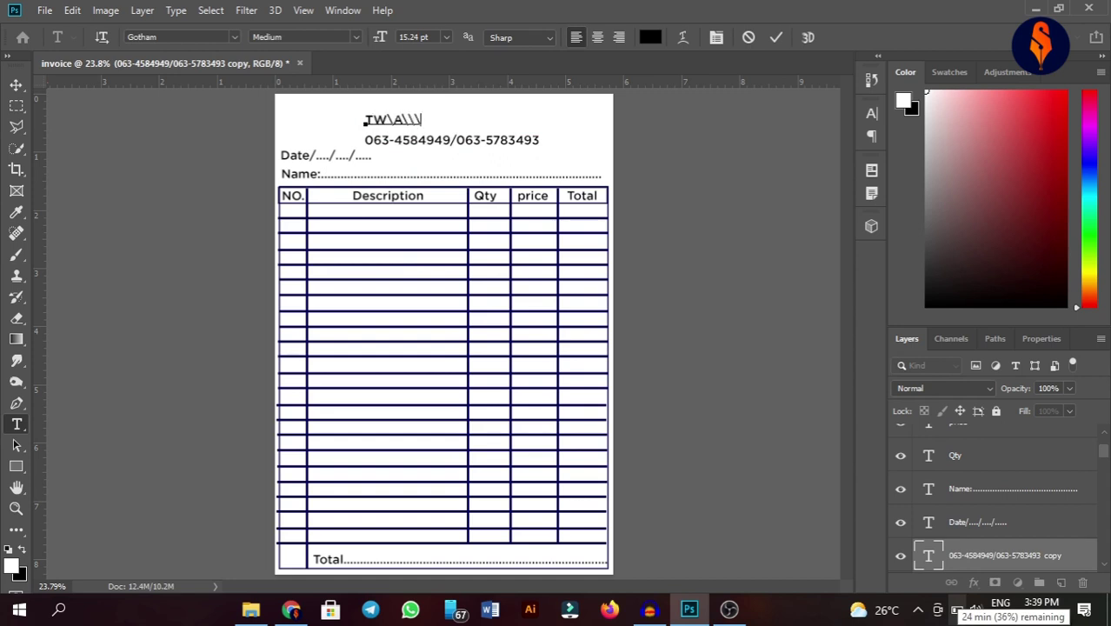
{"action": "type", "text": "A"}
{"action": "type", "text": "TA"}
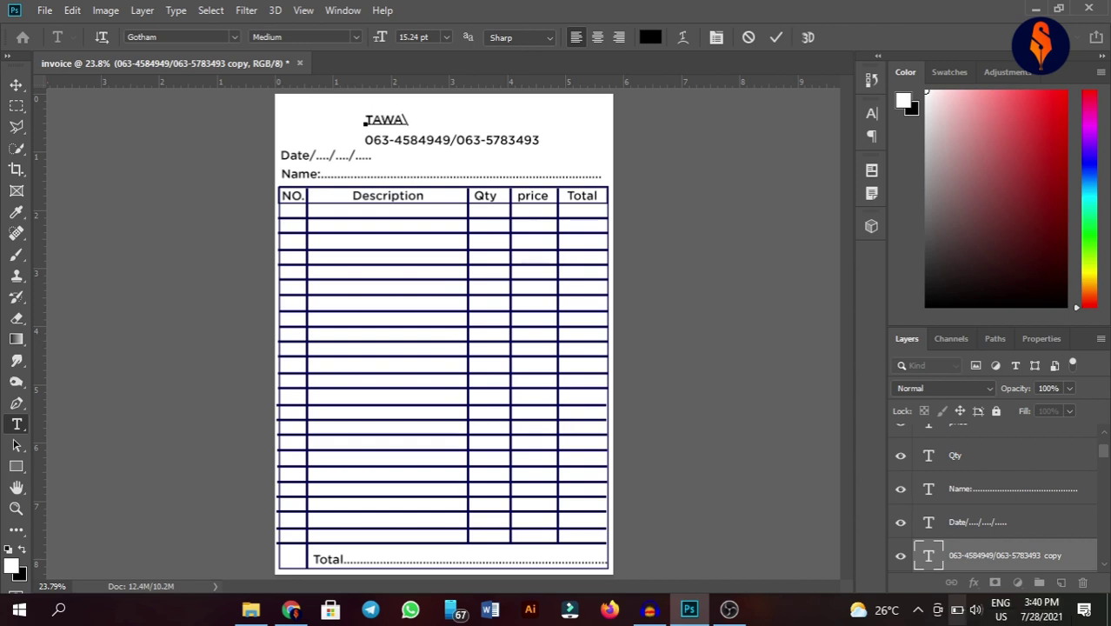
{"action": "type", "text": "KAL ST"}
{"action": "type", "text": "OR"}
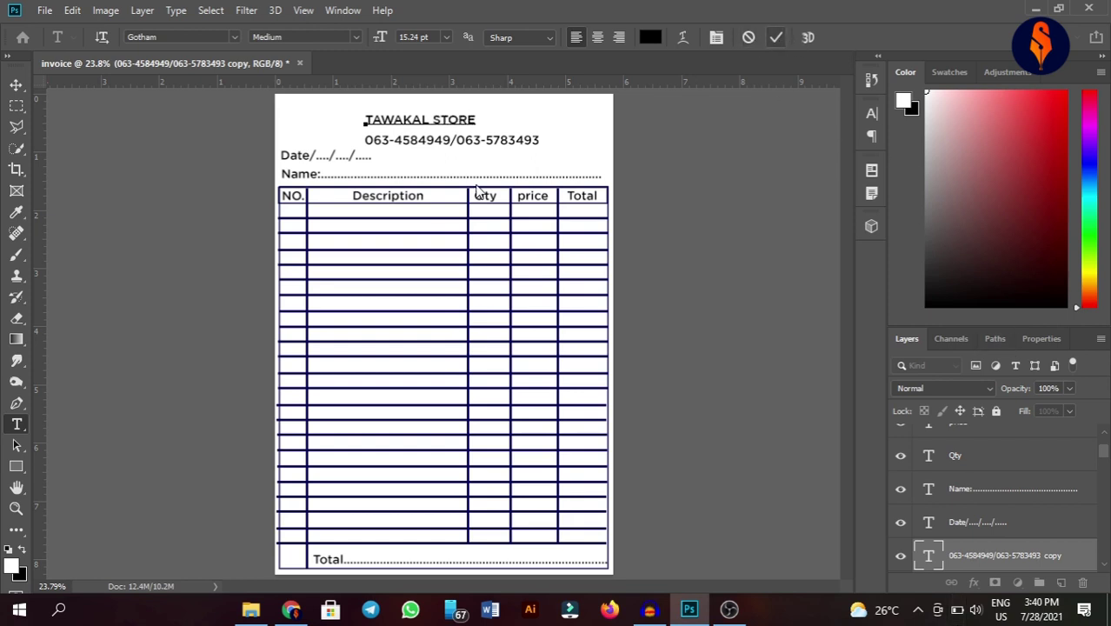
{"action": "key", "text": "ctrl+Return"}
{"action": "key", "text": "v"}
{"action": "mouse_move", "coordinate": [446, 122]}
{"action": "left_mouse_down"}
{"action": "mouse_move", "coordinate": [606, 124]}
{"action": "mouse_move", "coordinate": [558, 126]}
{"action": "left_mouse_up"}
Enlarge the TAWAKAL STORE title and set its font to Gotham Black.
{"action": "key", "text": "ctrl+t"}
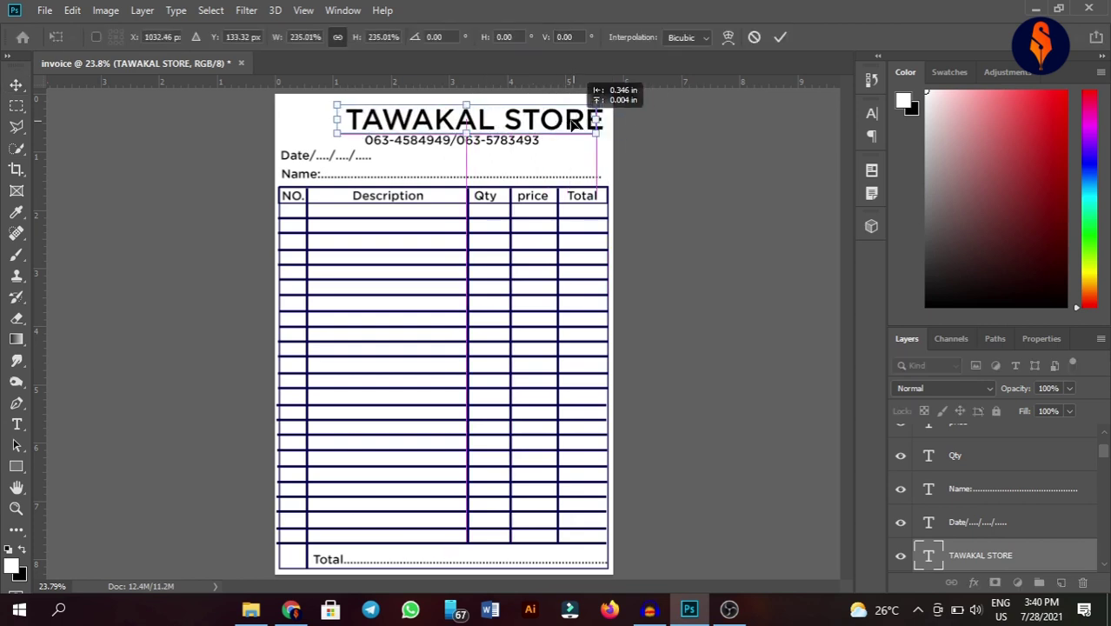
{"action": "key", "text": "Return"}
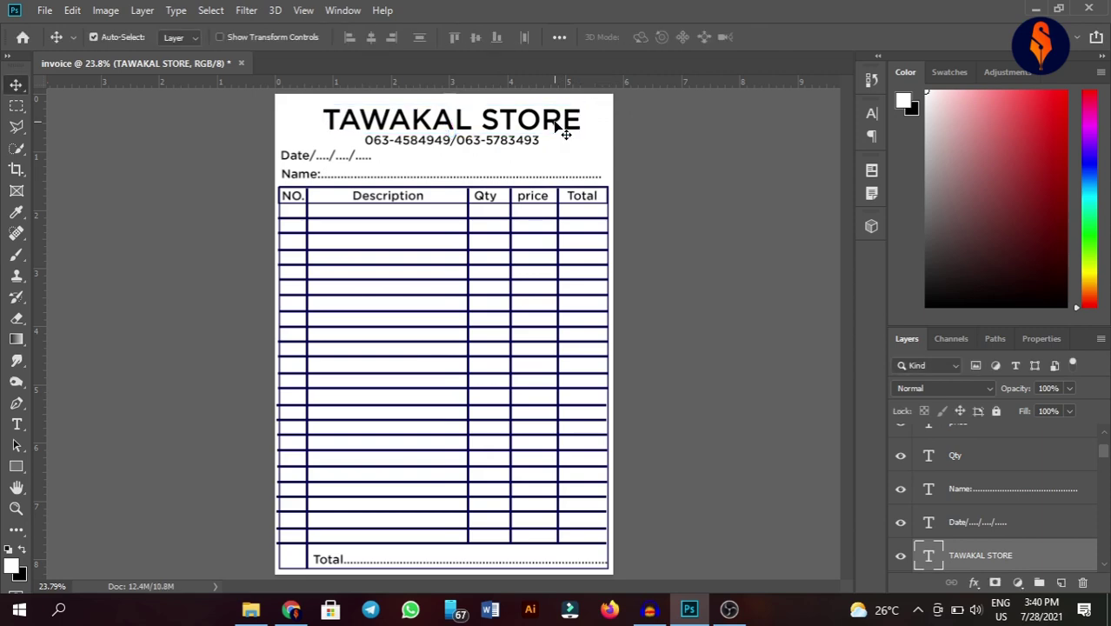
{"action": "key", "text": "t"}
{"action": "left_click_drag", "start_coordinate": [574, 122], "coordinate": [317, 65]}
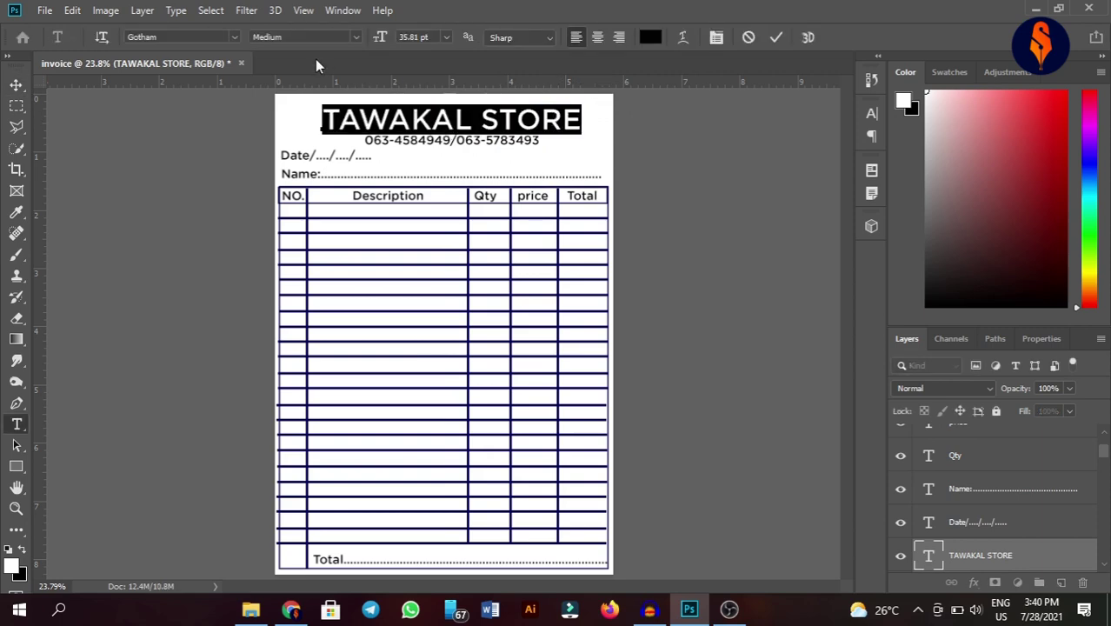
{"action": "left_click", "coordinate": [222, 39]}
{"action": "type", "text": "Gotham"}
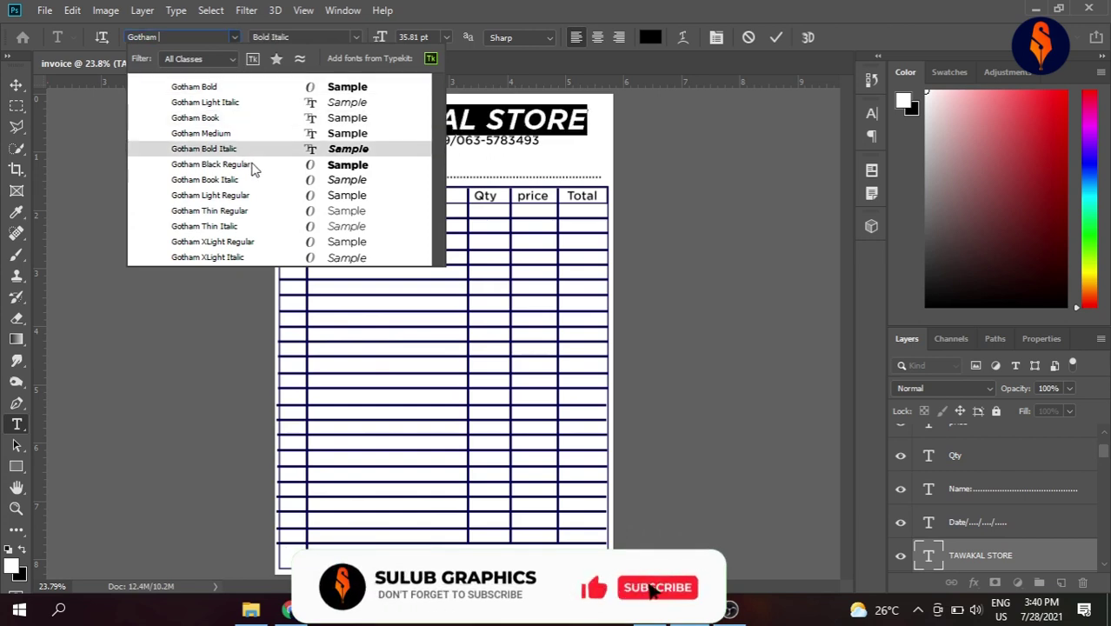
{"action": "left_click", "coordinate": [248, 133]}
{"action": "left_click", "coordinate": [776, 37]}
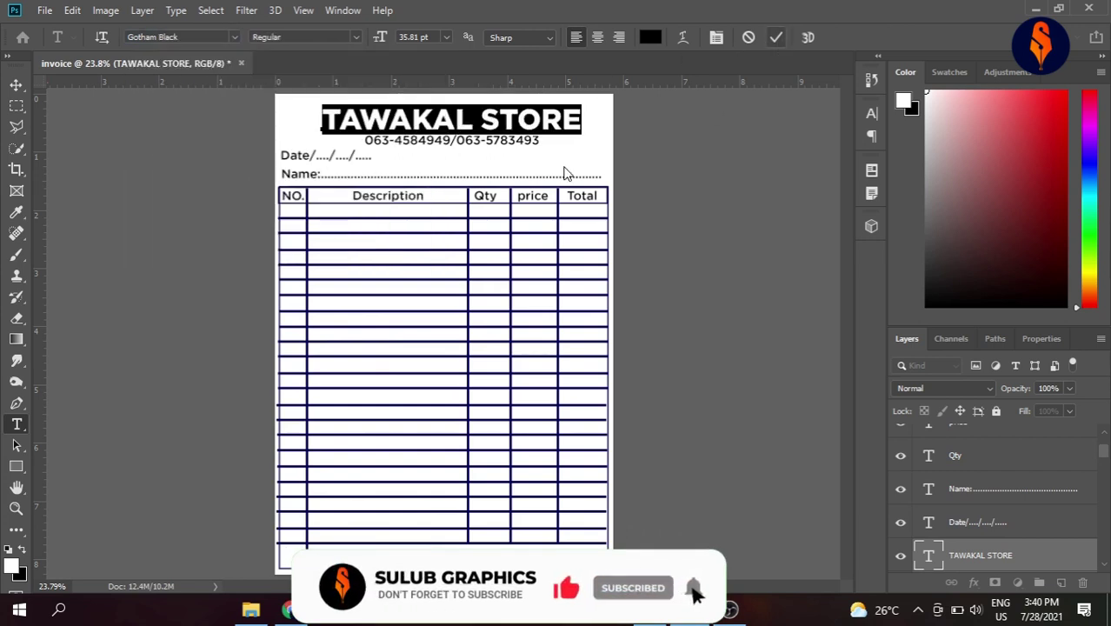
Move a row line near the Total row upward so the lower navy rows are evenly spaced.
{"action": "key", "text": "v"}
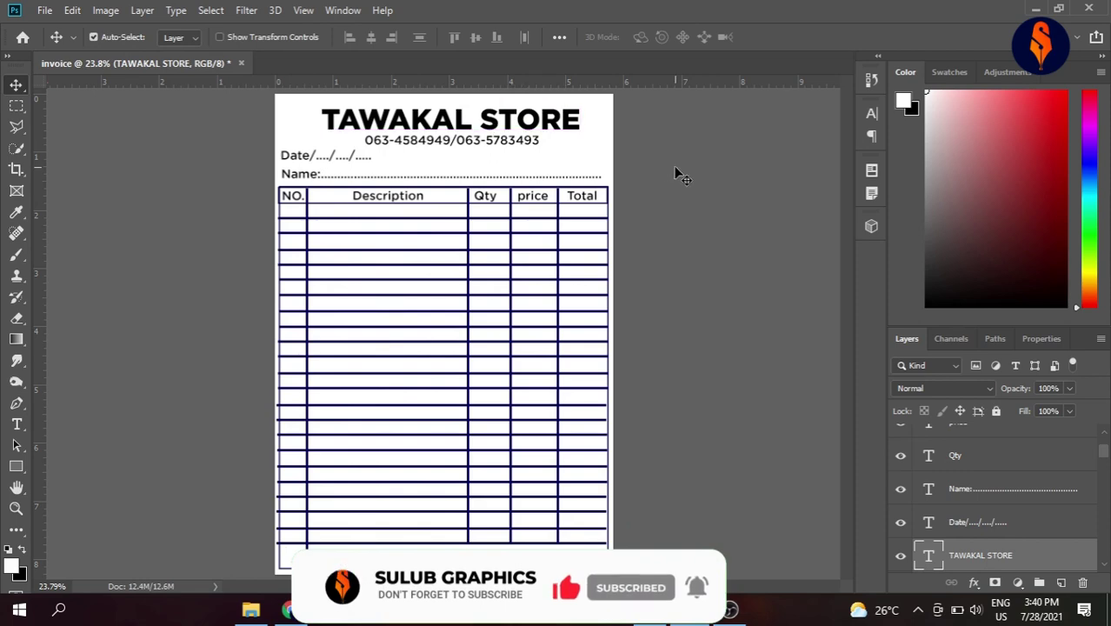
{"action": "left_click", "coordinate": [678, 173]}
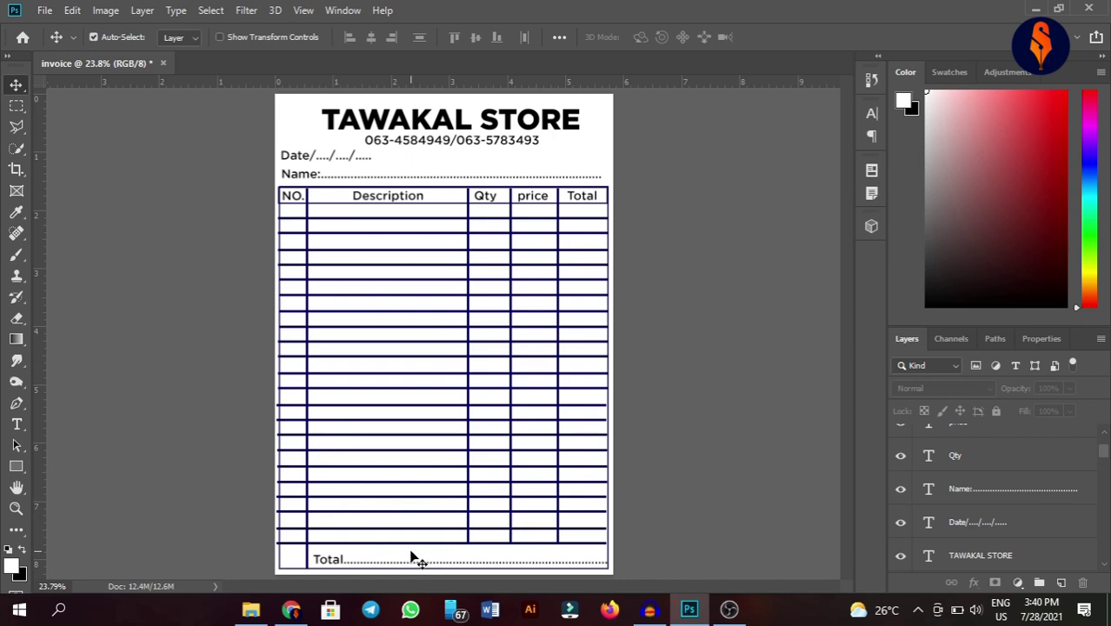
{"action": "left_click_drag", "start_coordinate": [405, 551], "coordinate": [403, 427]}
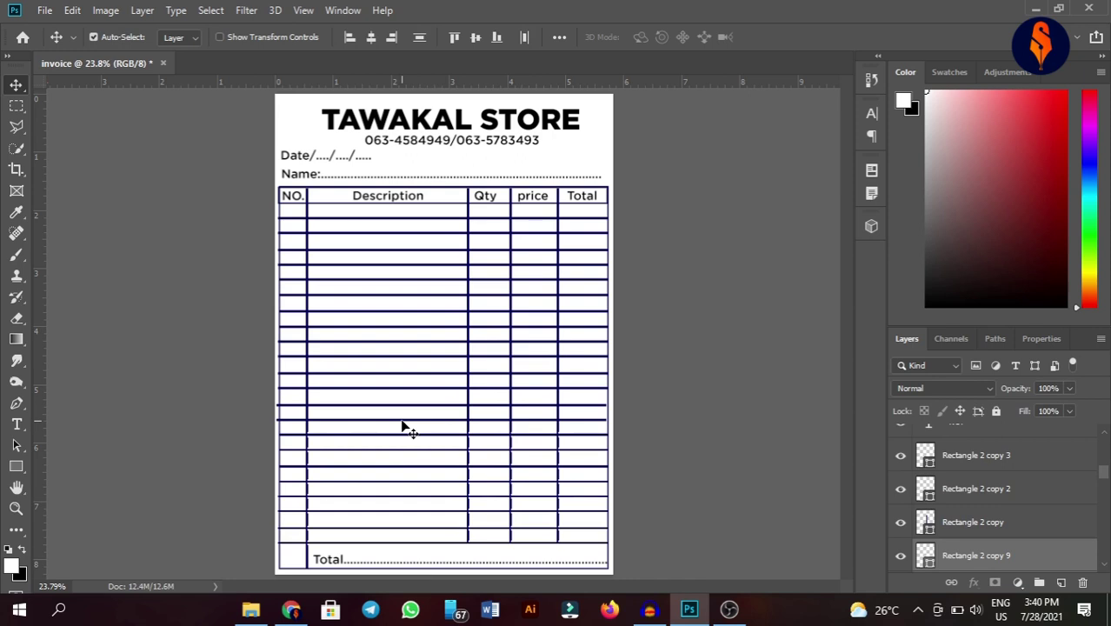
{"action": "left_click_drag", "start_coordinate": [382, 424], "coordinate": [384, 402]}
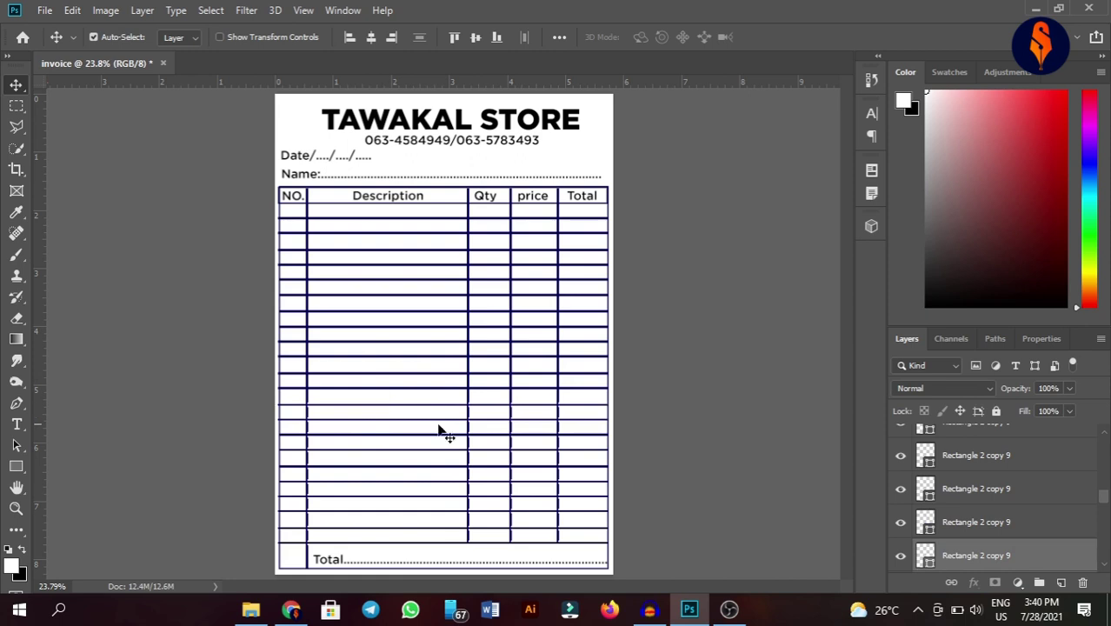
{"action": "left_click", "coordinate": [675, 414]}
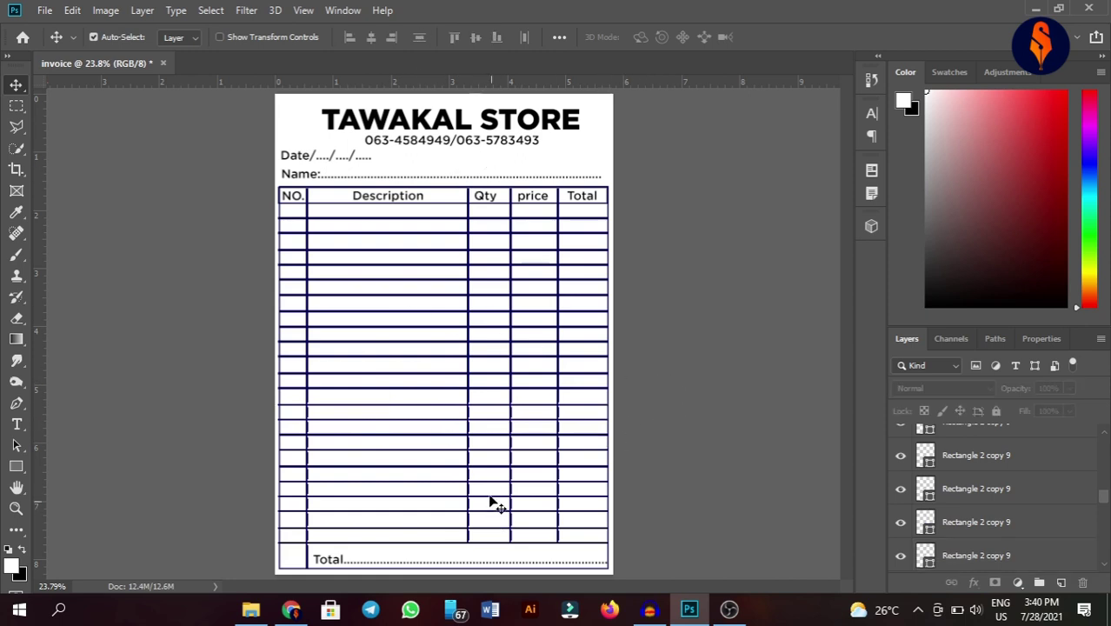
Copy the NO. label into the first row and change it to '1'.
{"action": "left_click", "coordinate": [294, 198]}
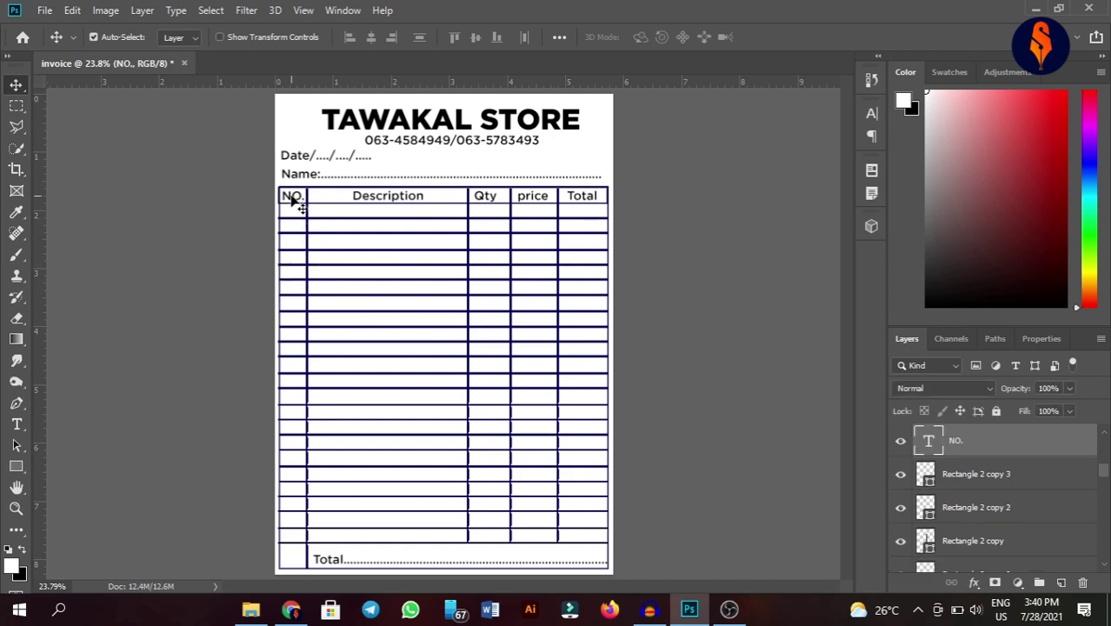
{"action": "left_click_drag", "start_coordinate": [294, 199], "coordinate": [294, 220]}
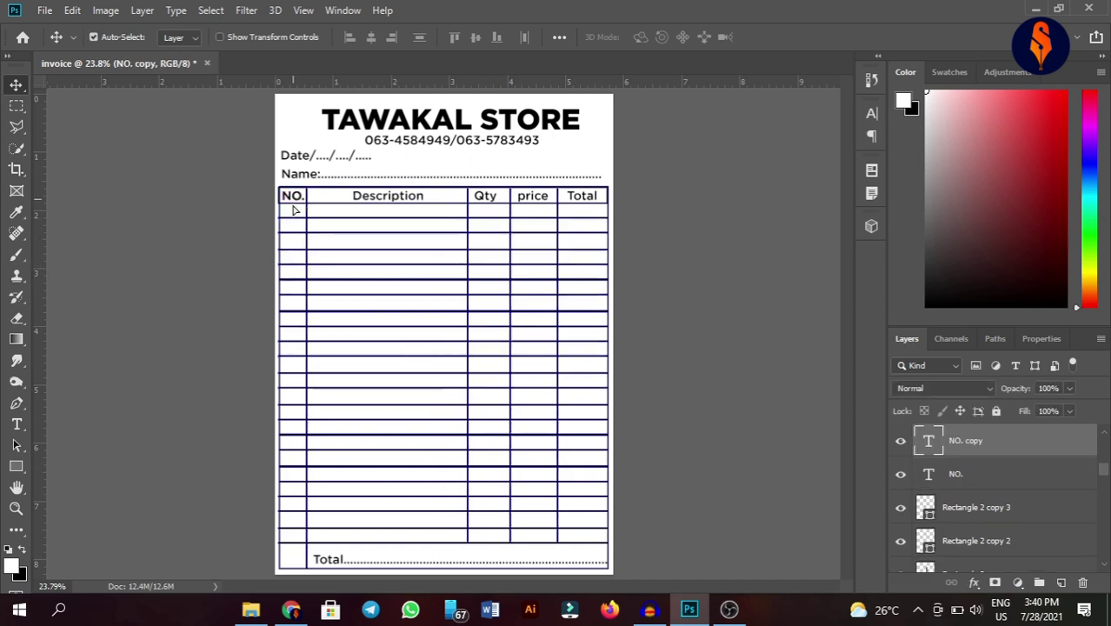
{"action": "double_click", "coordinate": [294, 216]}
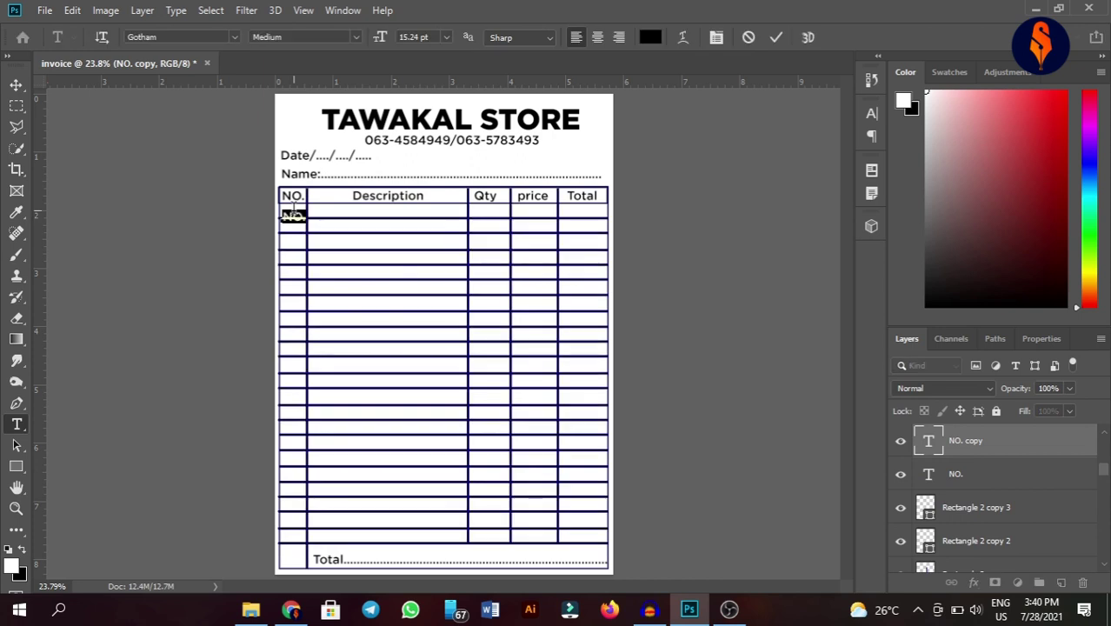
{"action": "type", "text": "1"}
{"action": "left_click", "coordinate": [777, 39]}
{"action": "key", "text": "v"}
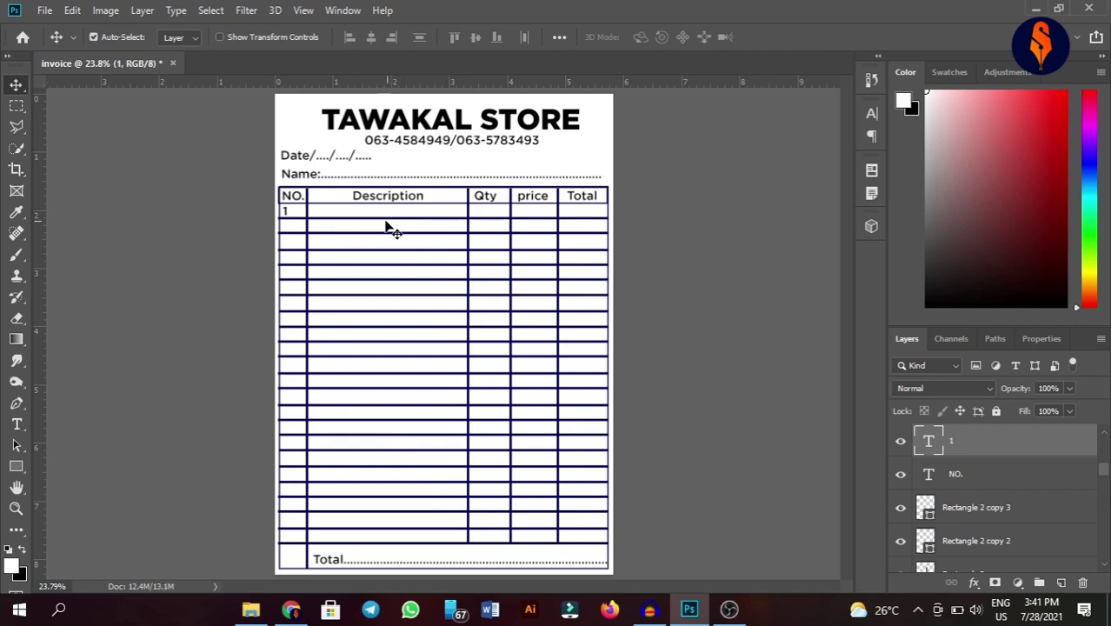
Duplicate the '1' into the rows below and change the second-row copy to '2'.
{"action": "key", "text": "ctrl+j"}
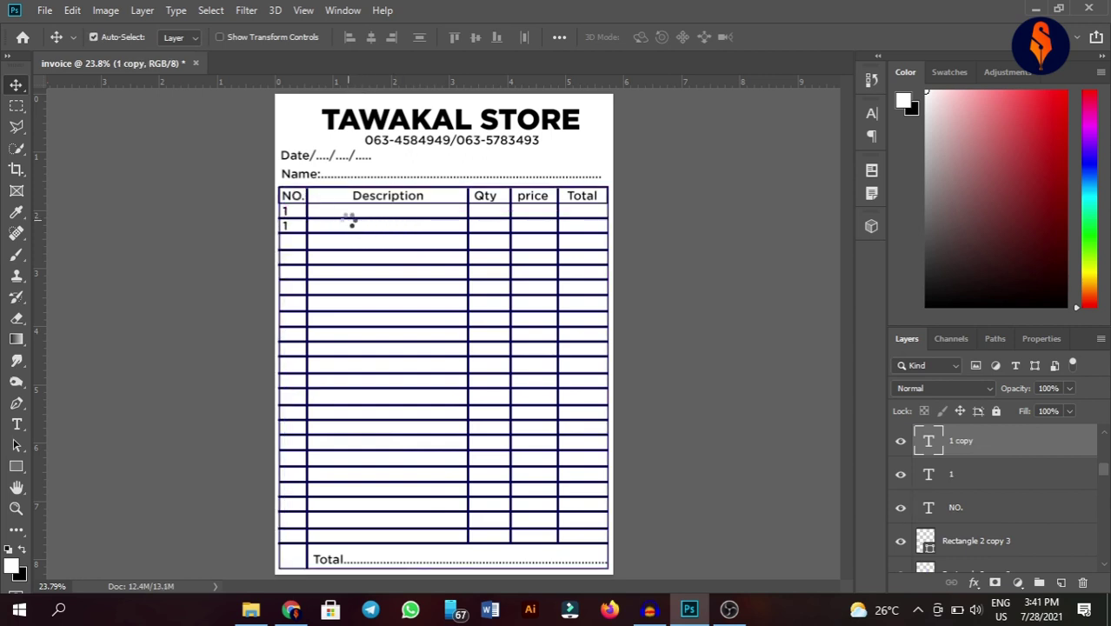
{"action": "key", "text": "ctrl+j"}
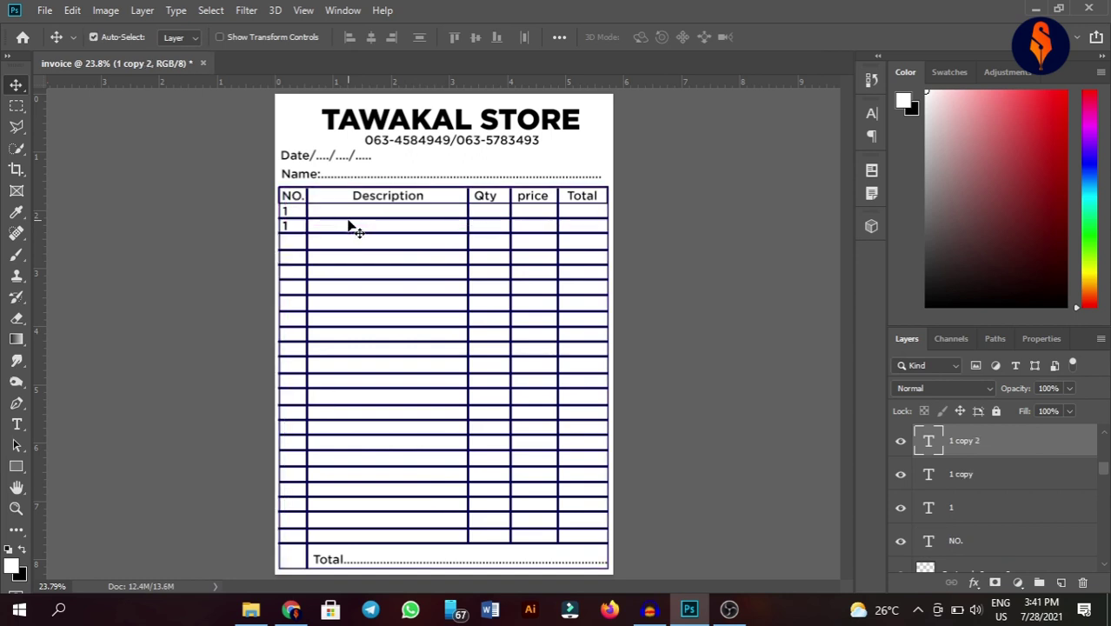
{"action": "left_click_drag", "start_coordinate": [349, 226], "coordinate": [349, 222]}
{"action": "left_click", "coordinate": [288, 230]}
{"action": "key", "text": "t"}
{"action": "left_click", "coordinate": [285, 224]}
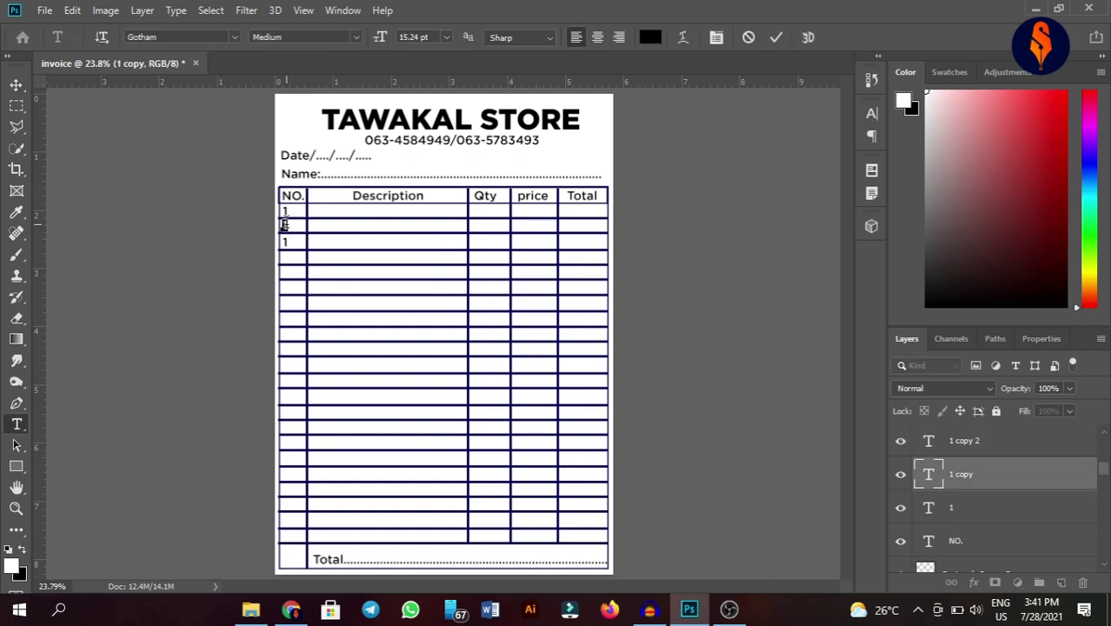
{"action": "type", "text": "2"}
{"action": "left_click", "coordinate": [777, 36]}
{"action": "key", "text": "v"}
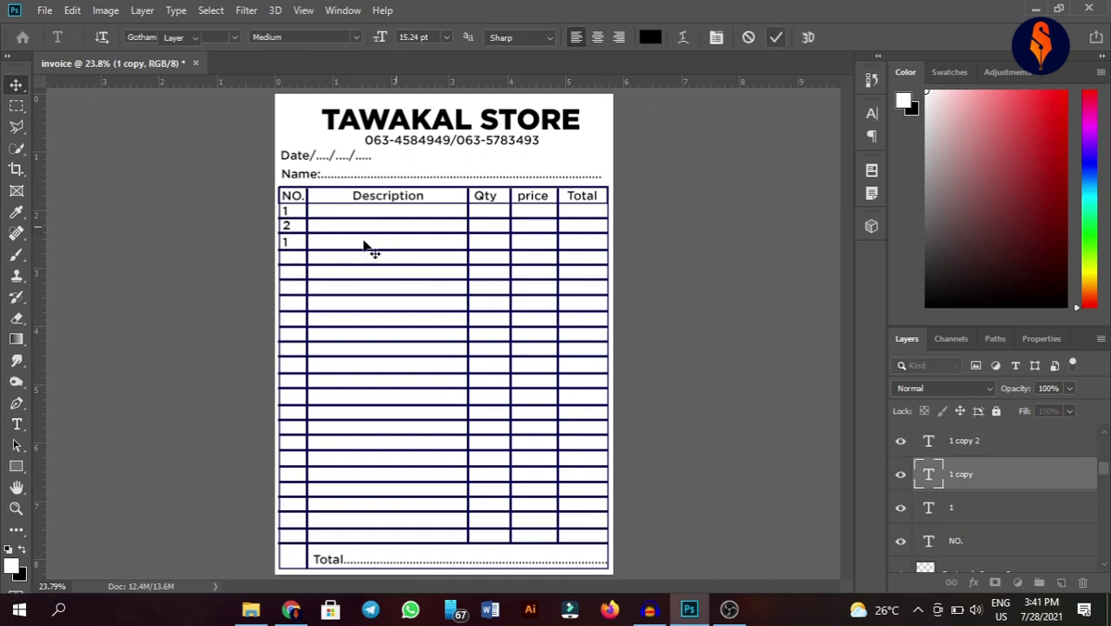
Change the third-row number copy to '3'.
{"action": "left_click", "coordinate": [286, 244]}
{"action": "key", "text": "t"}
{"action": "left_click", "coordinate": [284, 242]}
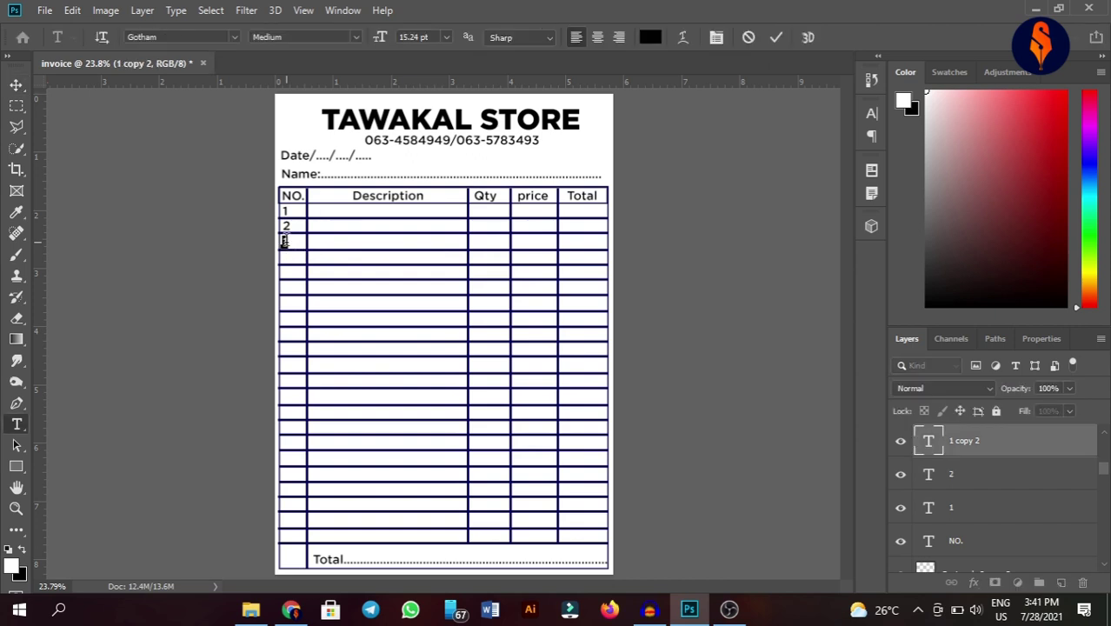
{"action": "type", "text": "3"}
{"action": "left_click", "coordinate": [776, 38]}
{"action": "key", "text": "v"}
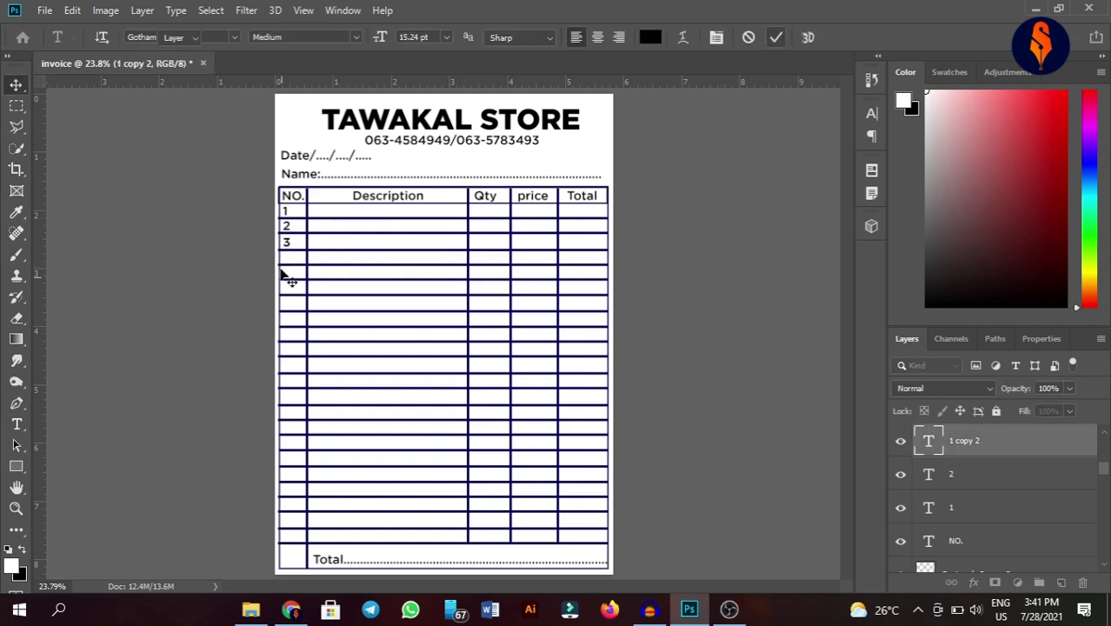
{"action": "left_click", "coordinate": [294, 215]}
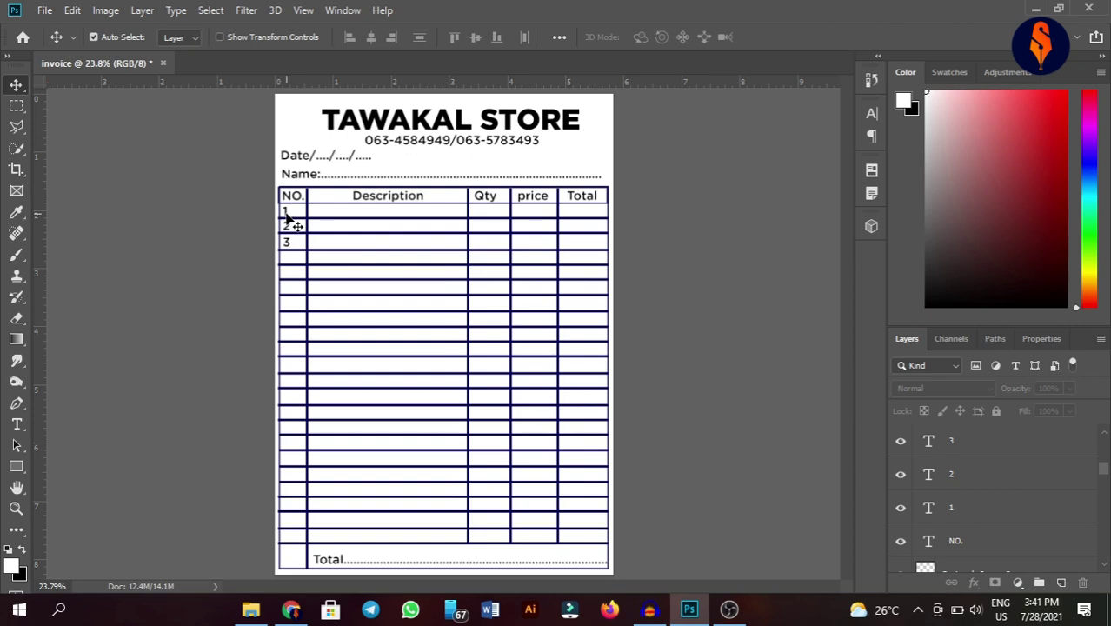
{"action": "left_click", "coordinate": [287, 218]}
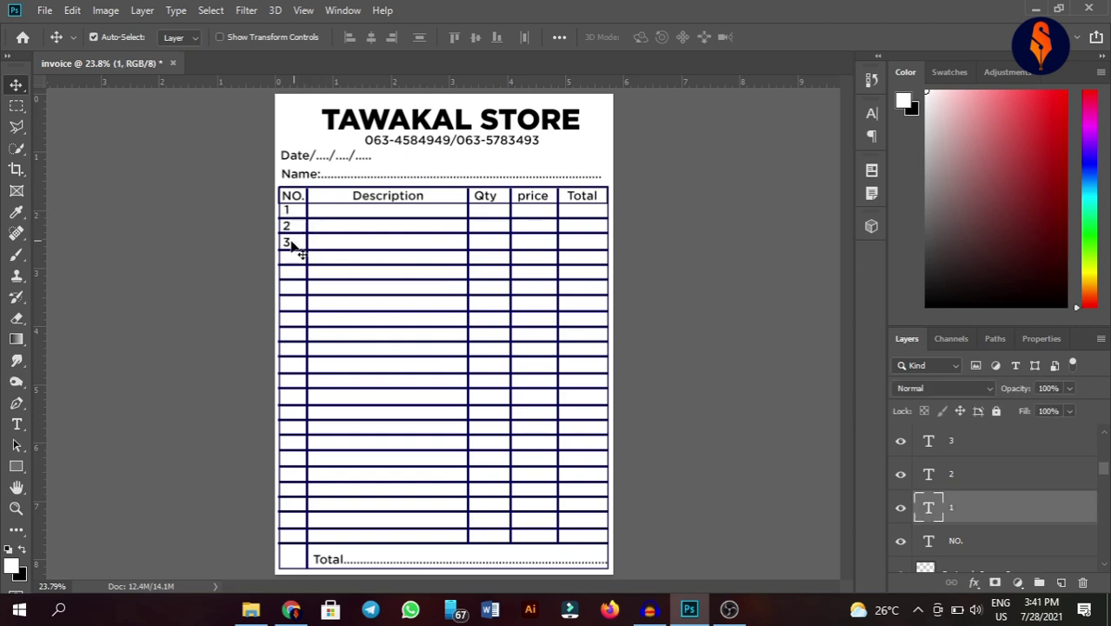
Duplicate the '3' number layer into row 4 and change its text to 4.
{"action": "left_click", "coordinate": [288, 247]}
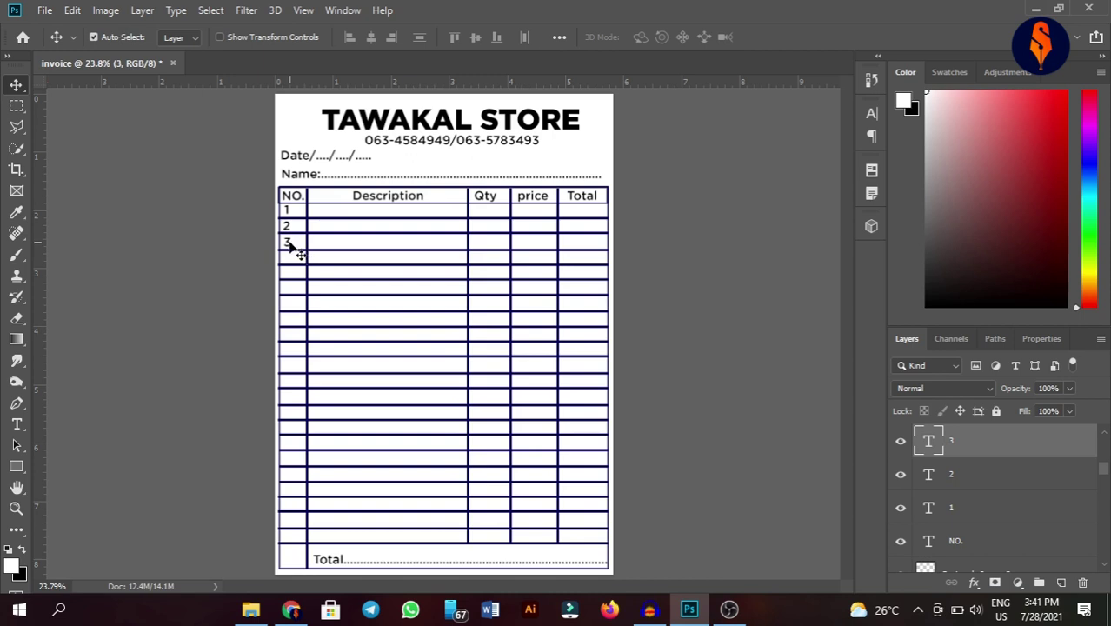
{"action": "key", "text": "ctrl"}
{"action": "key", "text": "ctrl+j"}
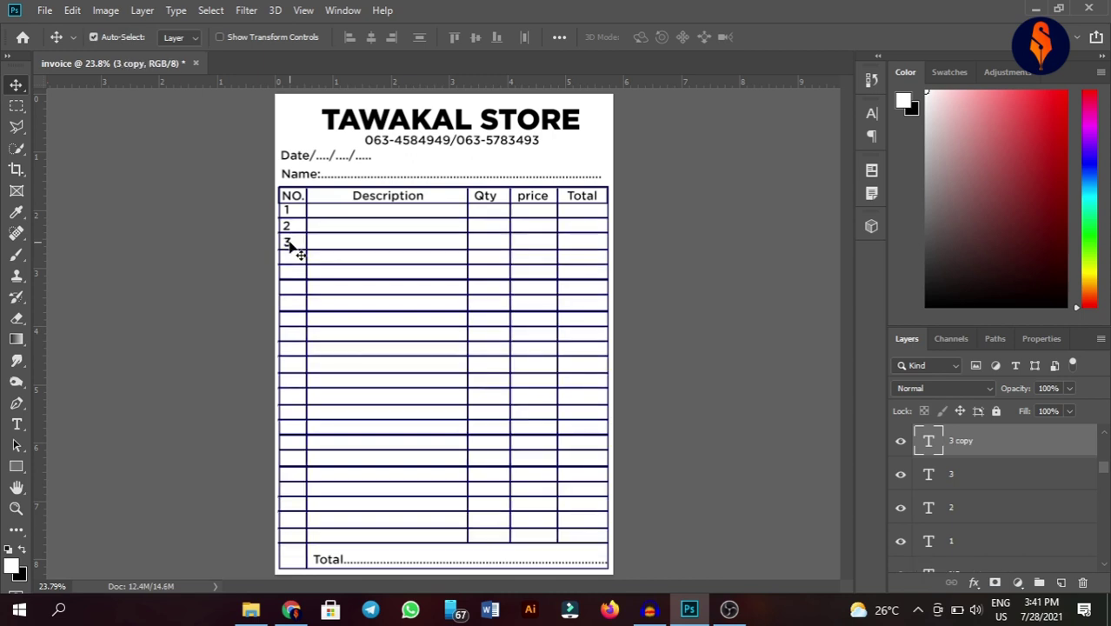
{"action": "left_click_drag", "start_coordinate": [291, 241], "coordinate": [288, 240]}
{"action": "left_click", "coordinate": [290, 258]}
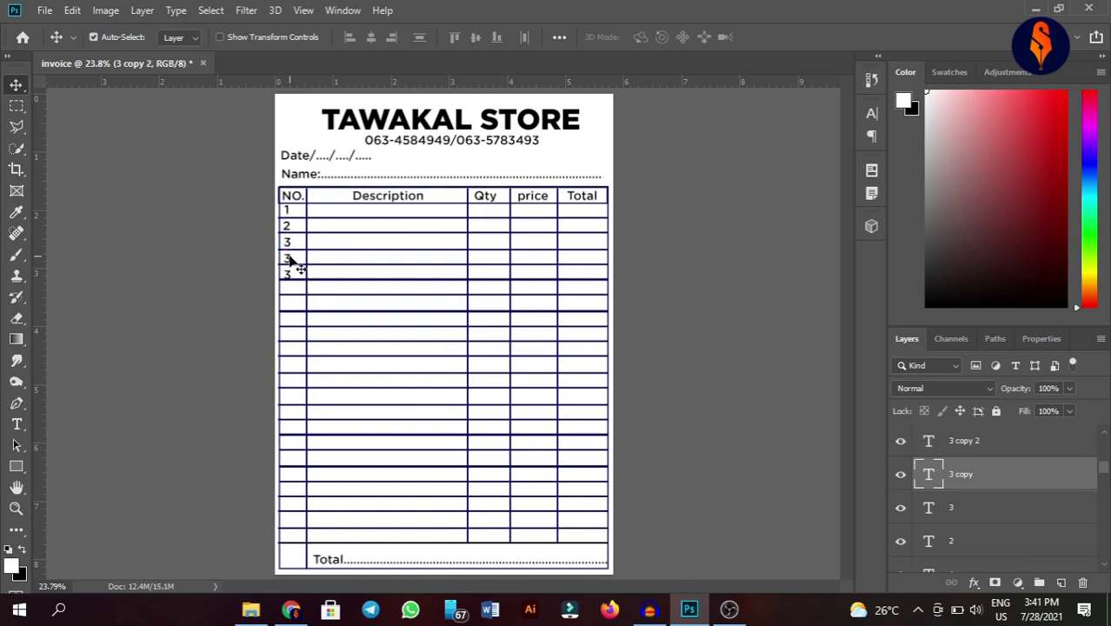
{"action": "key", "text": "t"}
{"action": "double_click", "coordinate": [287, 258]}
{"action": "type", "text": "3"}
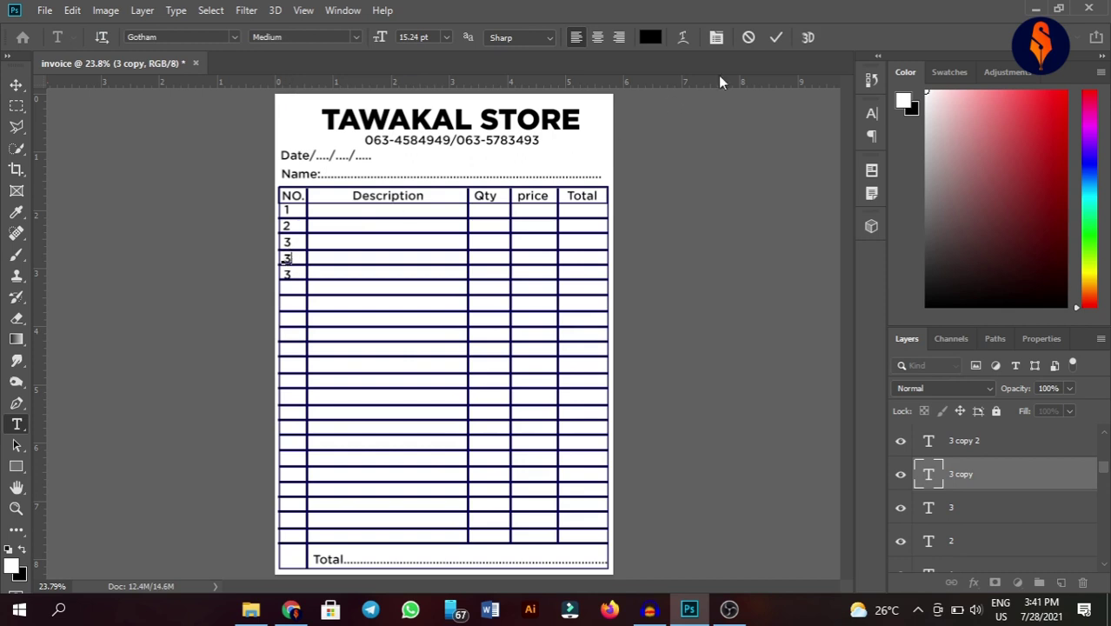
{"action": "type", "text": "4"}
{"action": "left_click", "coordinate": [778, 38]}
{"action": "key", "text": "v"}
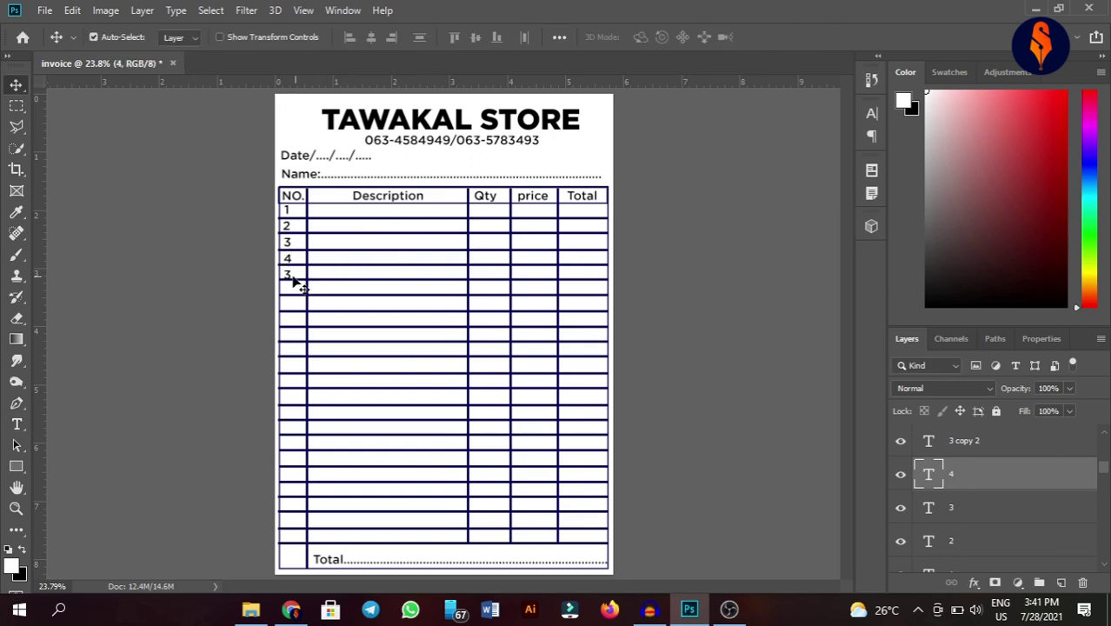
Change the copied number in row 5 to 5, then select the 4, 3 and 2 layers.
{"action": "left_click", "coordinate": [294, 281]}
{"action": "key", "text": "t"}
{"action": "double_click", "coordinate": [287, 273]}
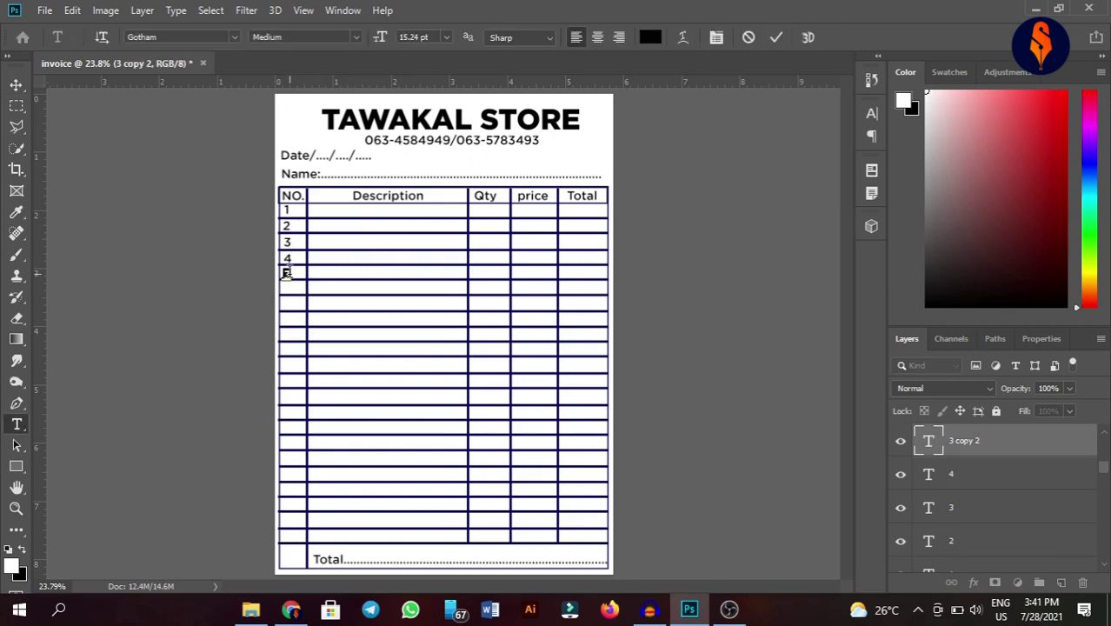
{"action": "type", "text": "5"}
{"action": "left_click", "coordinate": [776, 37]}
{"action": "key", "text": "v"}
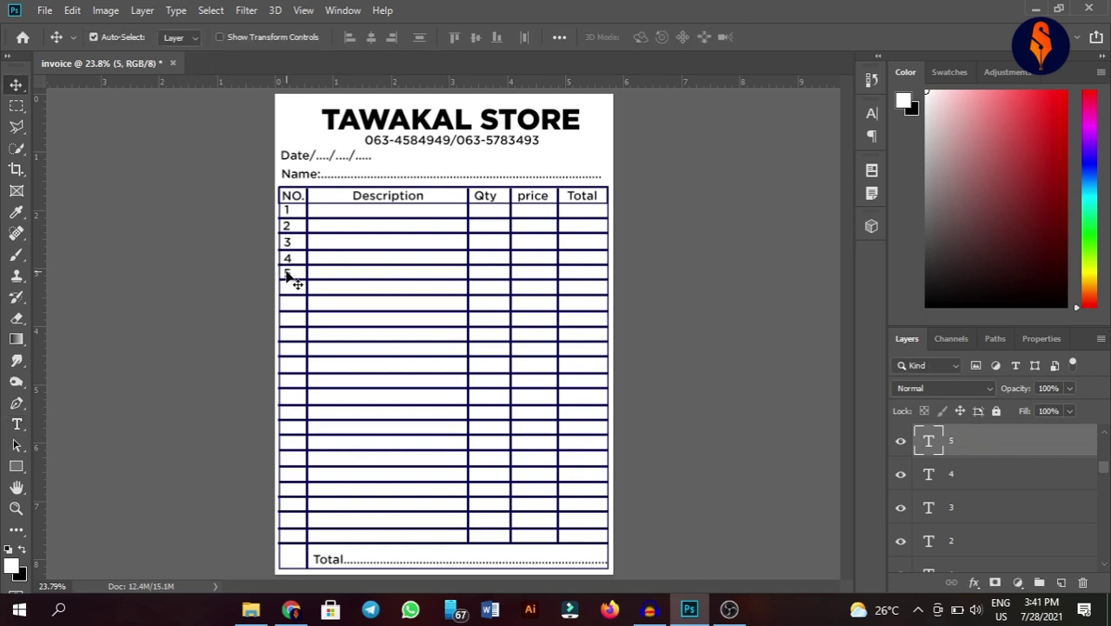
{"action": "left_click", "coordinate": [290, 258]}
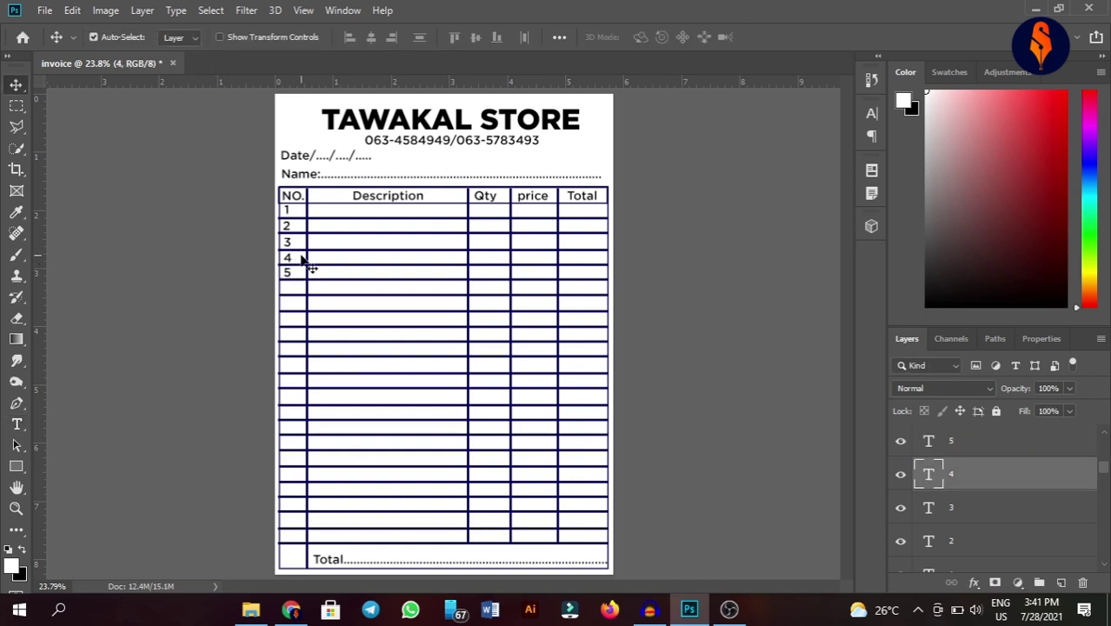
{"action": "left_click", "coordinate": [288, 244]}
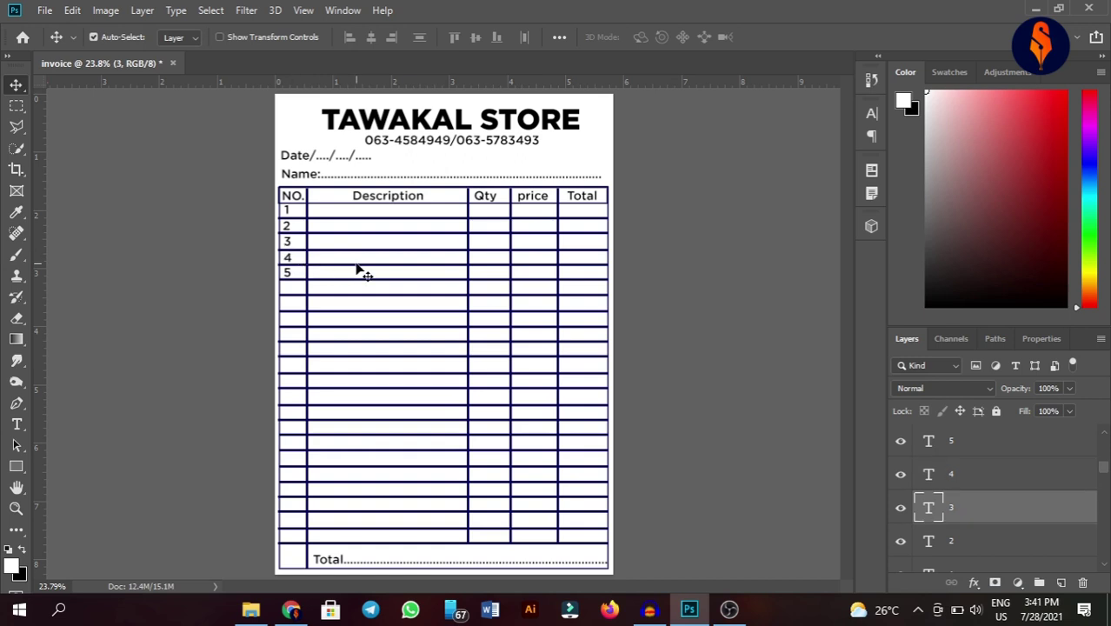
{"action": "left_click", "coordinate": [287, 228]}
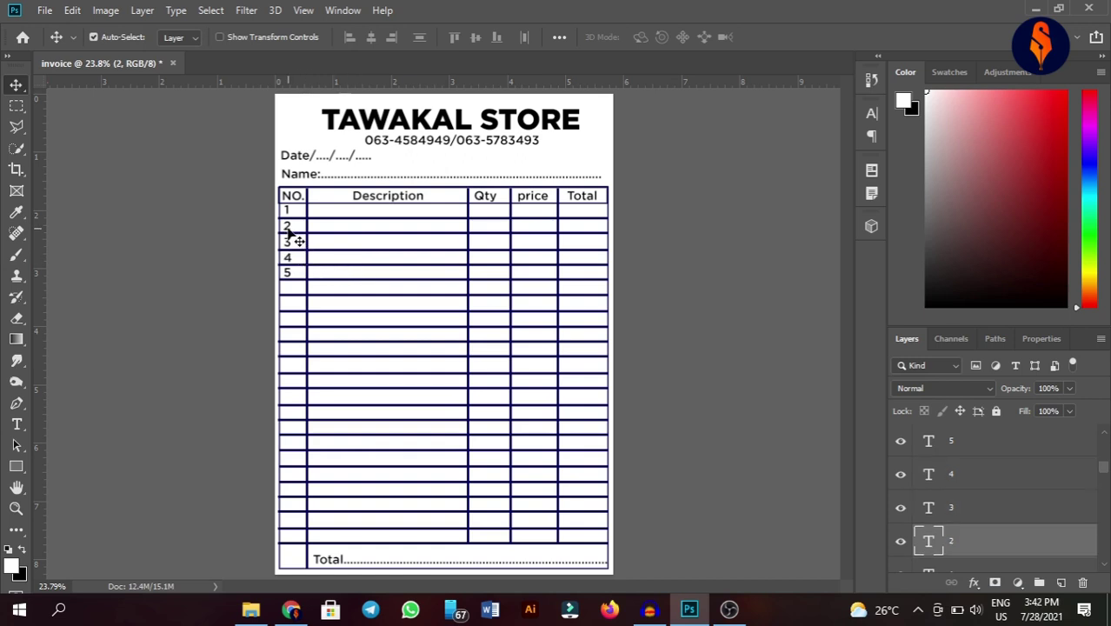
Select the number layers 1 through 5 together in the Layers panel.
{"action": "left_click", "coordinate": [335, 230]}
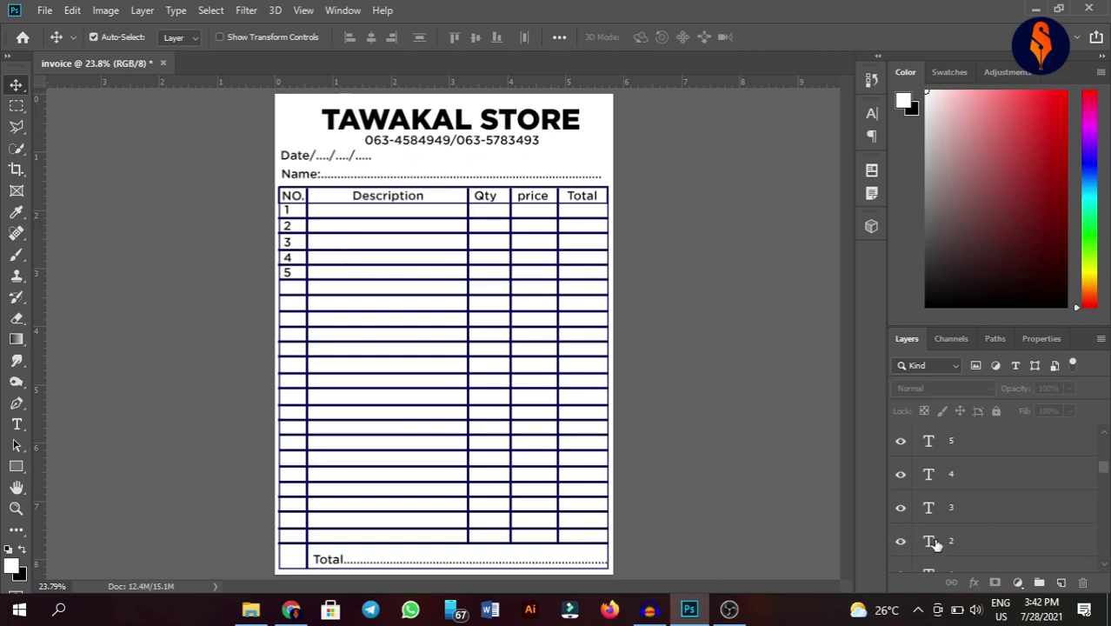
{"action": "scroll", "coordinate": [935, 542], "scroll_direction": "down", "scroll_amount": 1}
{"action": "scroll", "coordinate": [981, 530], "scroll_direction": "up", "scroll_amount": 1}
{"action": "left_click", "coordinate": [965, 541]}
{"action": "scroll", "coordinate": [981, 539], "scroll_direction": "down", "scroll_amount": 1}
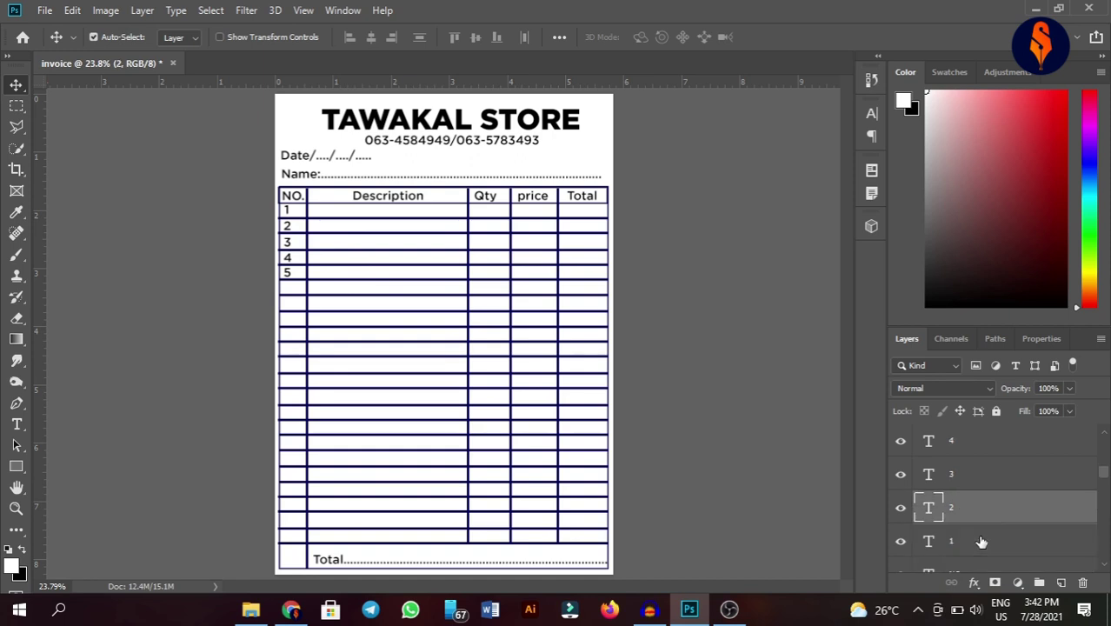
{"action": "scroll", "coordinate": [976, 521], "scroll_direction": "down", "scroll_amount": 1}
{"action": "left_click", "coordinate": [973, 512]}
{"action": "mouse_move", "coordinate": [1106, 472]}
{"action": "left_mouse_down"}
{"action": "mouse_move", "coordinate": [1102, 441]}
{"action": "mouse_move", "coordinate": [1103, 464]}
{"action": "left_mouse_up"}
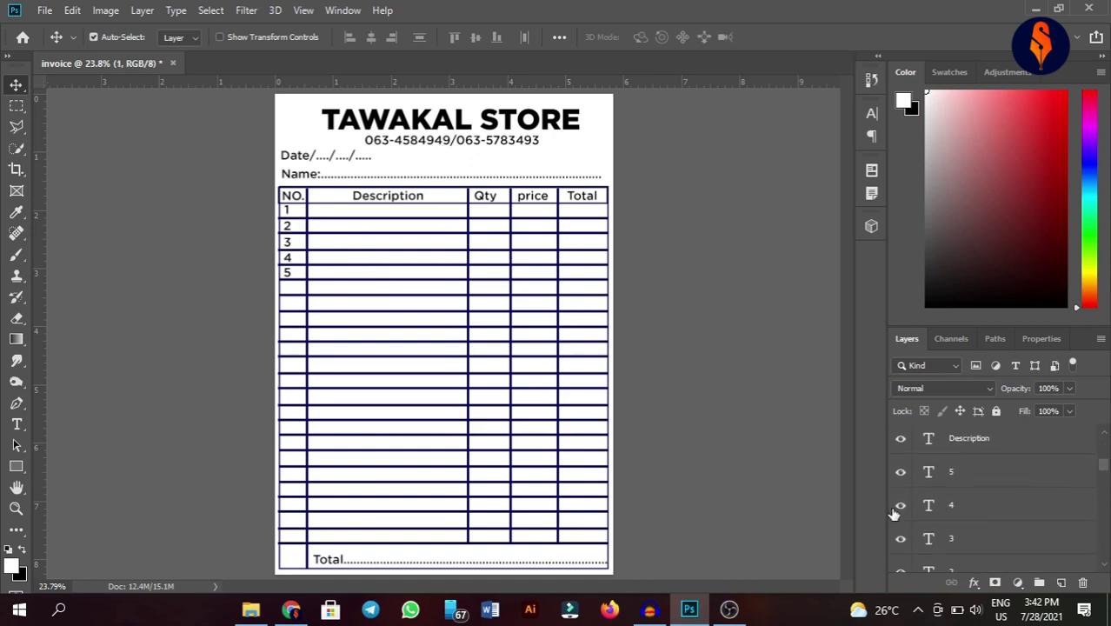
{"action": "left_click", "coordinate": [964, 471], "text": "shift"}
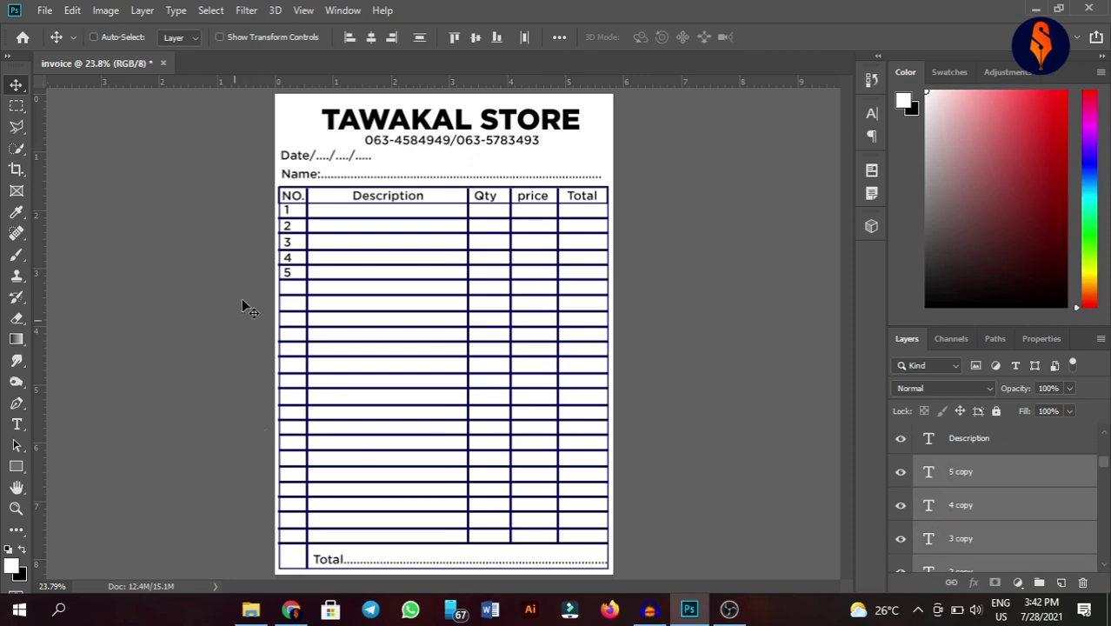
Copy the 1–5 number group twice further down the NO. column, aligned with the rows.
{"action": "left_click_drag", "start_coordinate": [291, 255], "coordinate": [290, 413]}
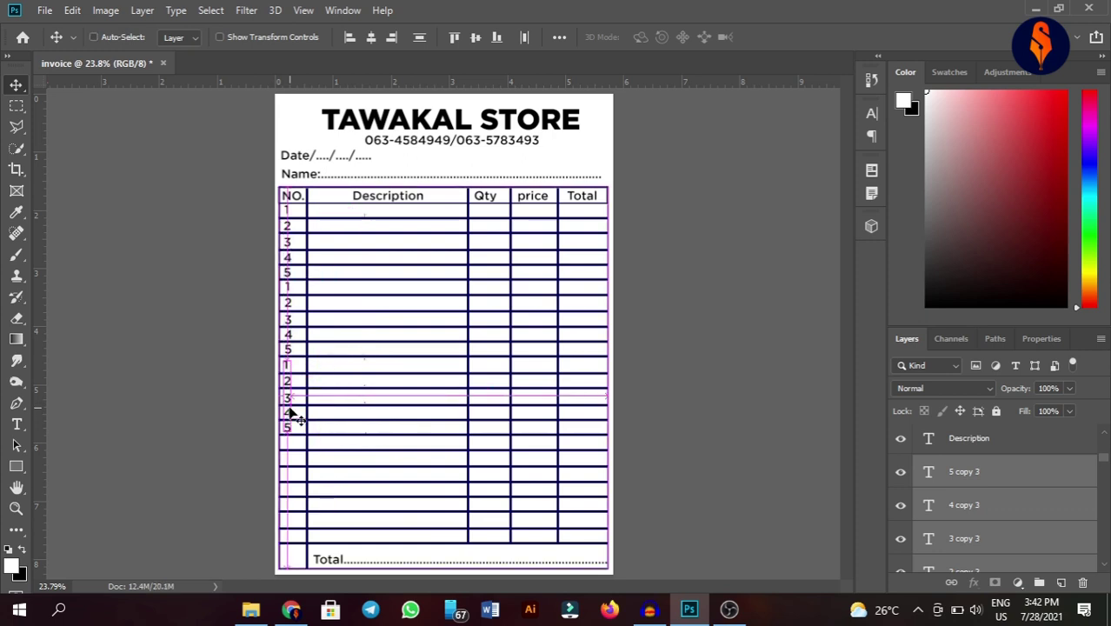
{"action": "left_click_drag", "start_coordinate": [292, 416], "coordinate": [292, 494]}
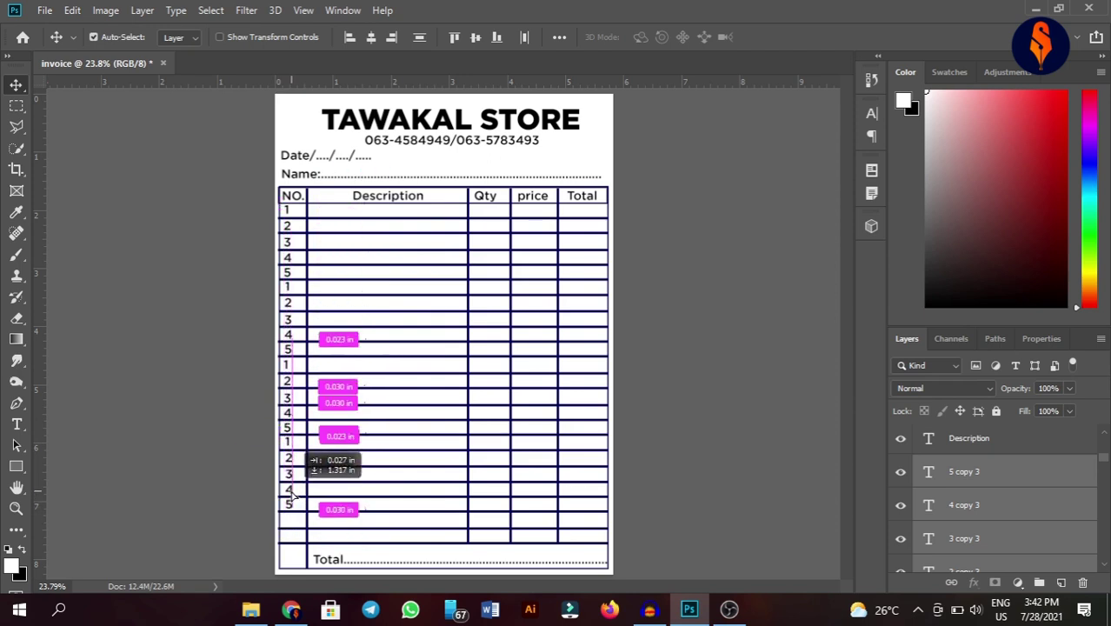
{"action": "left_click_drag", "start_coordinate": [293, 495], "coordinate": [291, 497]}
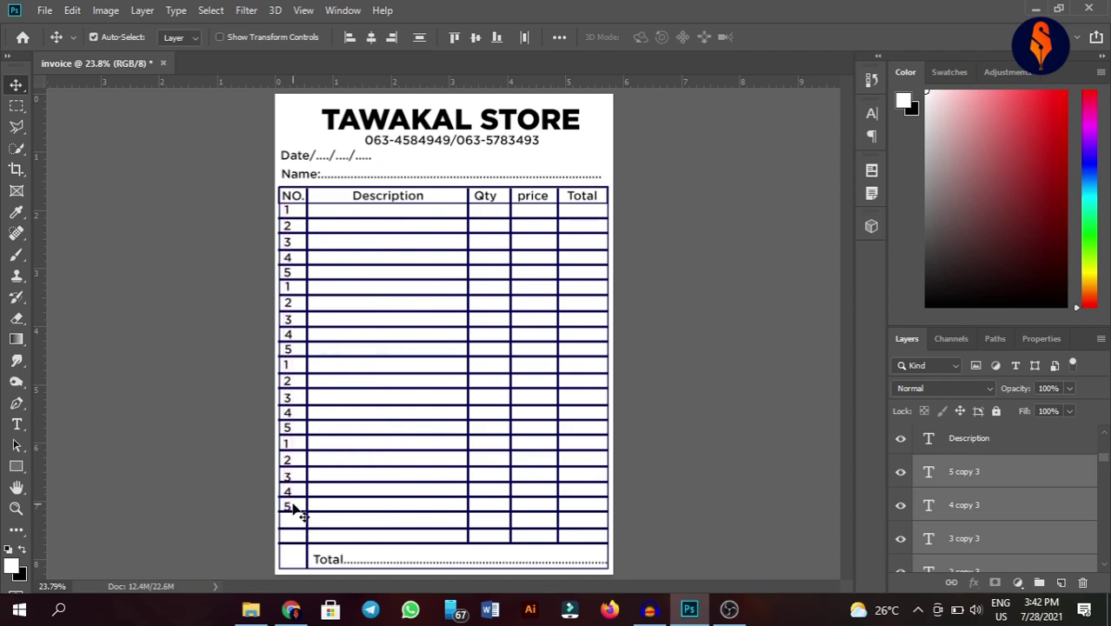
{"action": "key", "text": "Up"}
{"action": "key", "text": "Up"}
{"action": "key", "text": "Up"}
{"action": "key", "text": "Up"}
{"action": "key", "text": "Up"}
{"action": "key", "text": "Up"}
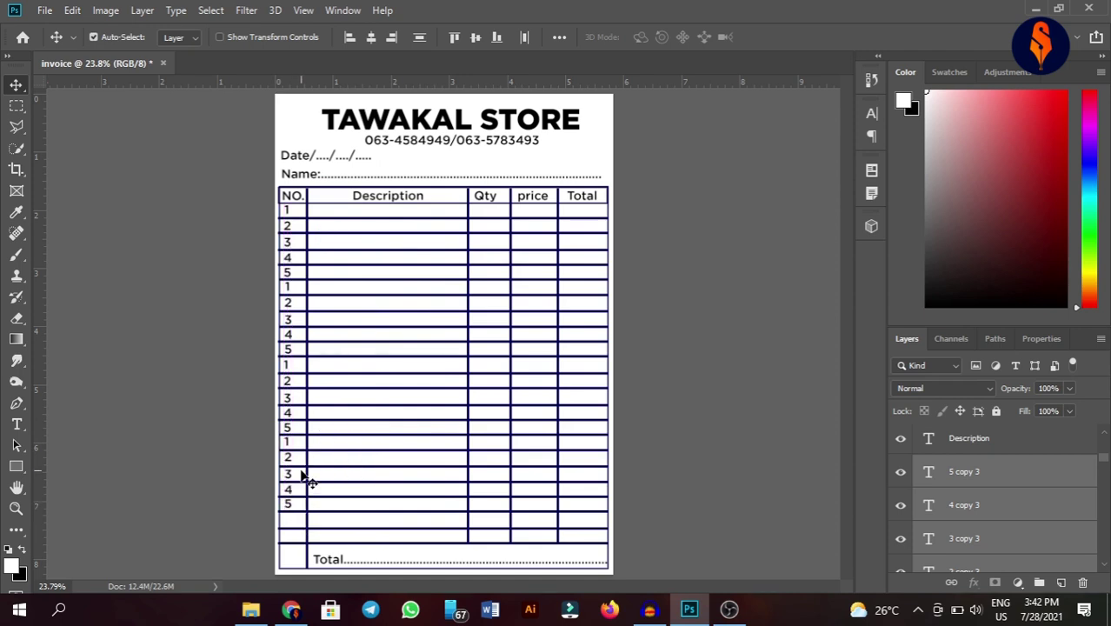
{"action": "key", "text": "Down"}
{"action": "key", "text": "Down"}
{"action": "key", "text": "Down"}
{"action": "left_click", "coordinate": [283, 505]}
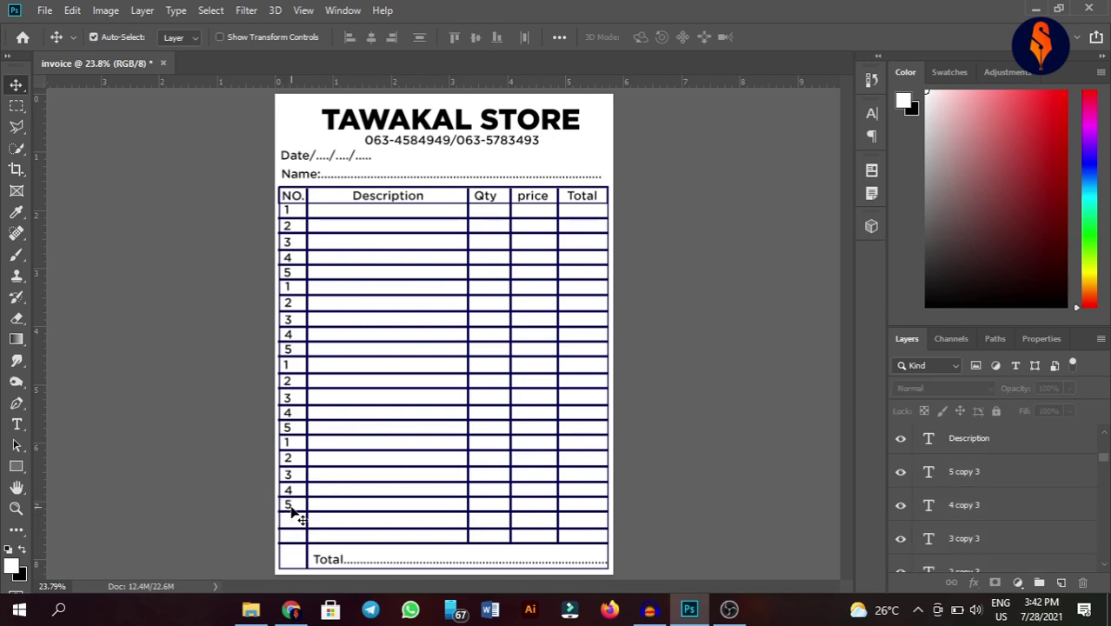
Copy the last 5 into each of the final two table rows.
{"action": "left_click", "coordinate": [293, 513], "text": "ctrl"}
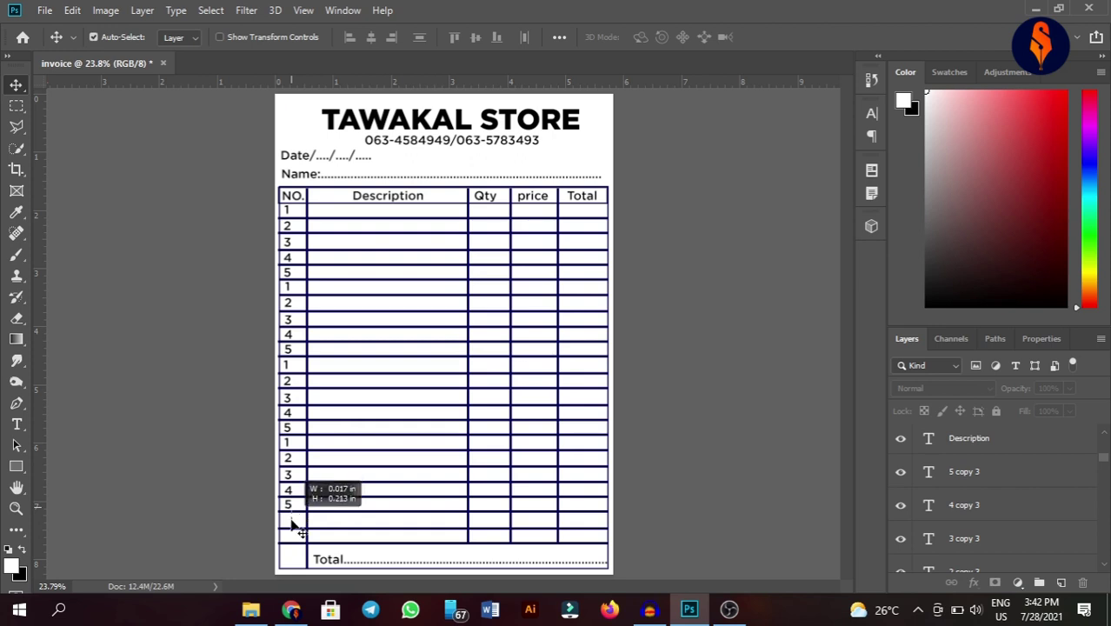
{"action": "left_click_drag", "start_coordinate": [293, 513], "coordinate": [289, 503]}
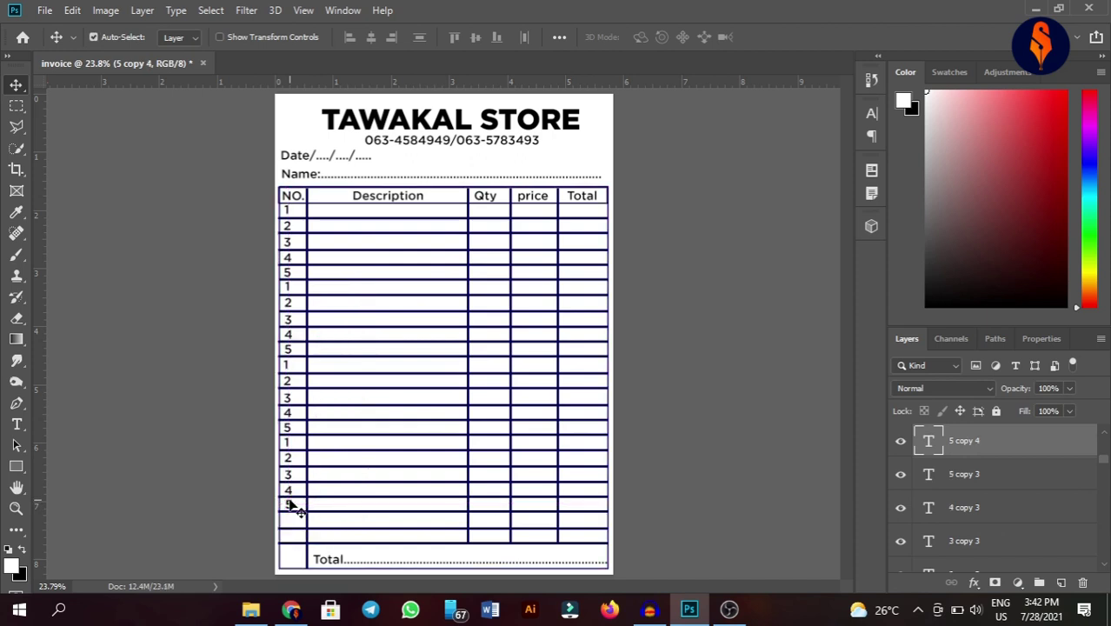
{"action": "key", "text": "shift+Down"}
{"action": "key", "text": "shift+Down"}
{"action": "key", "text": "shift+Down"}
{"action": "left_click_drag", "start_coordinate": [293, 502], "coordinate": [294, 502]}
{"action": "key", "text": "shift+Down"}
{"action": "key", "text": "shift+Down"}
{"action": "key", "text": "shift+Down"}
{"action": "key", "text": "shift+Down"}
{"action": "key", "text": "shift+Down"}
{"action": "key", "text": "shift+Down"}
{"action": "key", "text": "shift+Down"}
{"action": "key", "text": "shift+Down"}
{"action": "key", "text": "shift+Down"}
Renumber rows 6 and 7 to 6 and 7, correcting a mistyped 77.
{"action": "left_click", "coordinate": [289, 285]}
{"action": "key", "text": "t"}
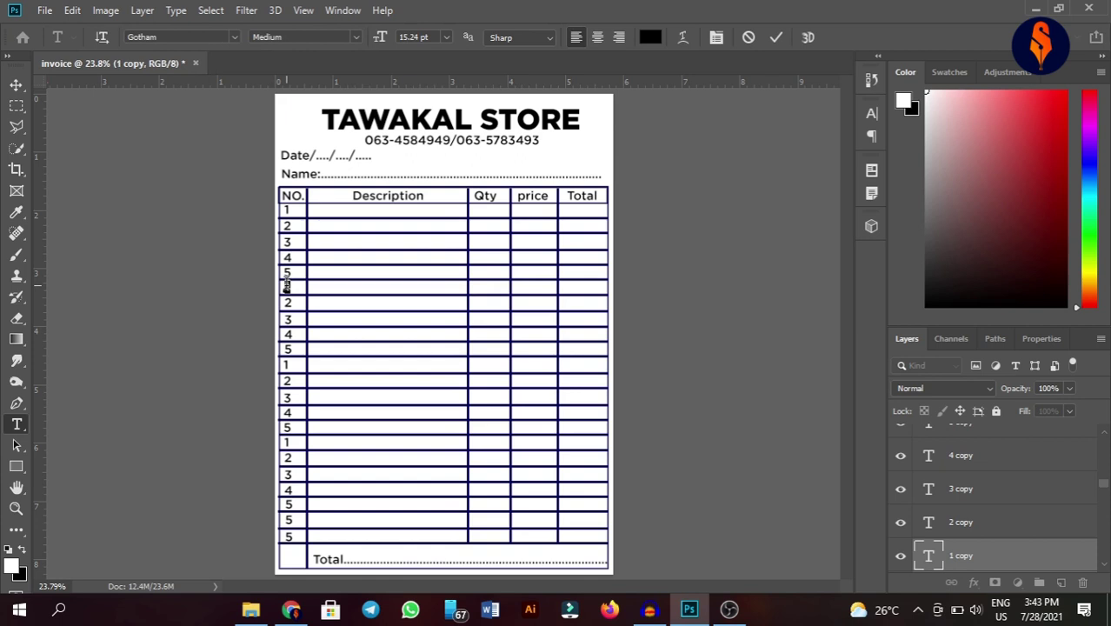
{"action": "type", "text": "6"}
{"action": "left_click", "coordinate": [300, 311]}
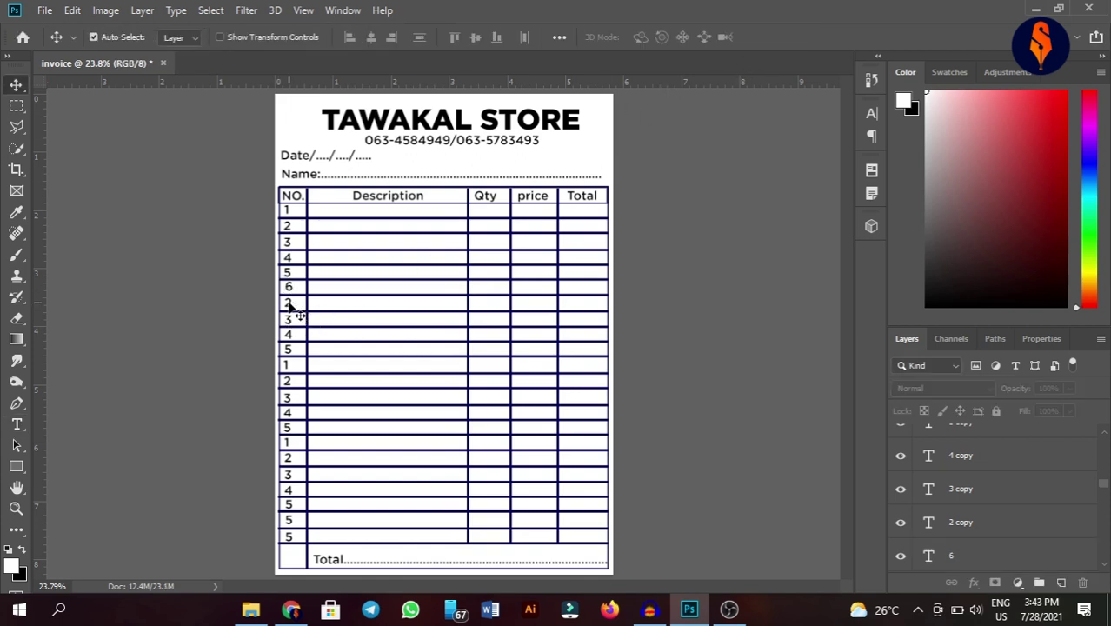
{"action": "key", "text": "t"}
{"action": "double_click", "coordinate": [288, 302]}
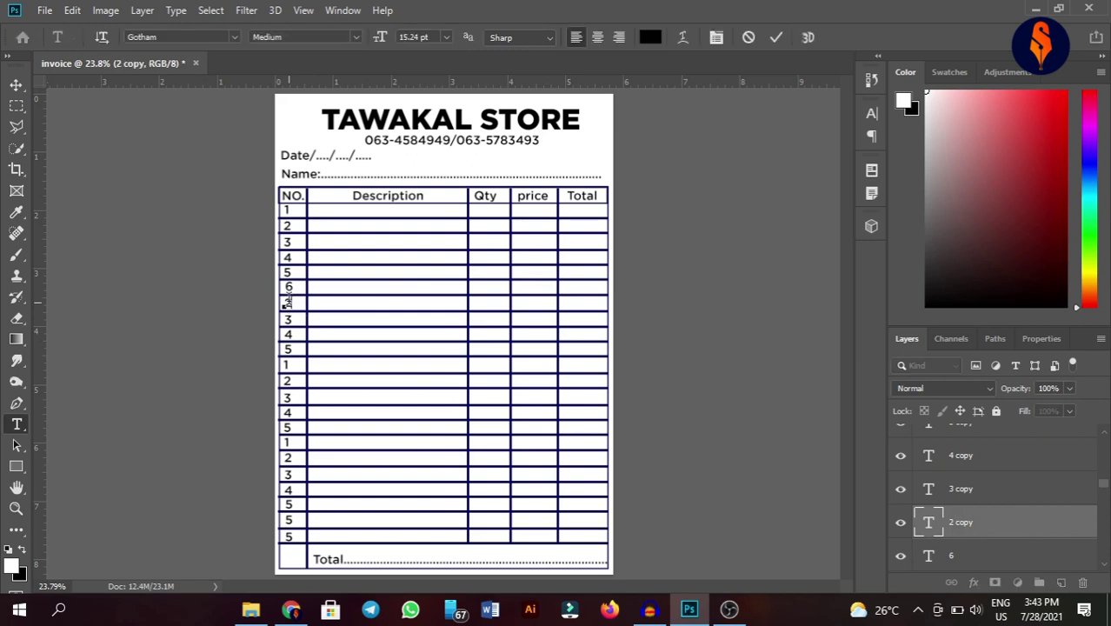
{"action": "type", "text": "77"}
{"action": "left_click", "coordinate": [775, 38]}
{"action": "key", "text": "t"}
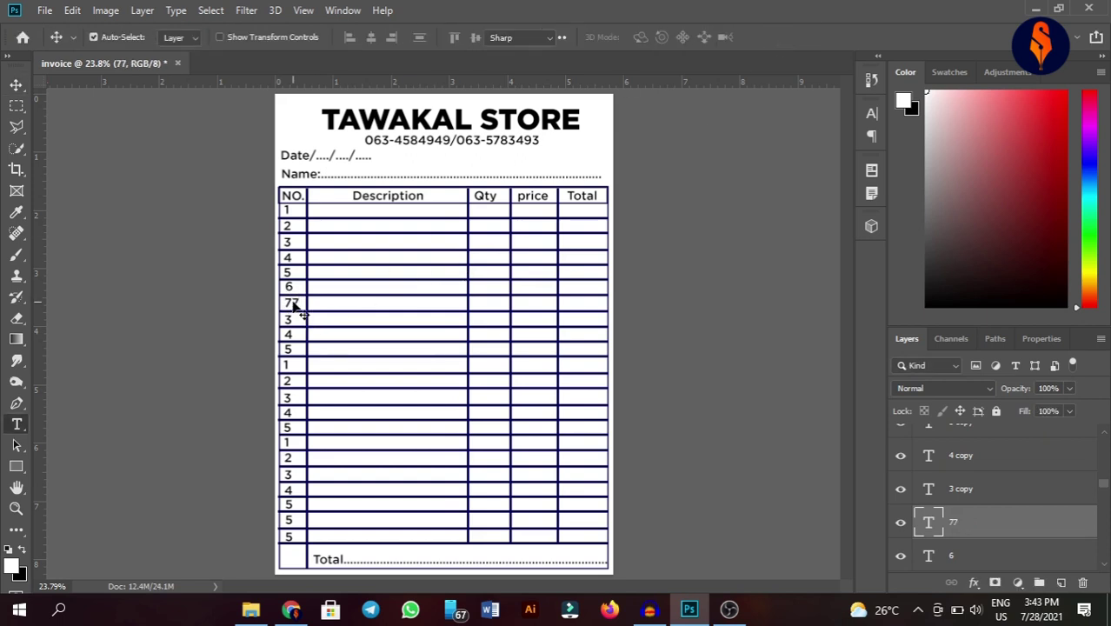
{"action": "double_click", "coordinate": [290, 303]}
{"action": "type", "text": "7"}
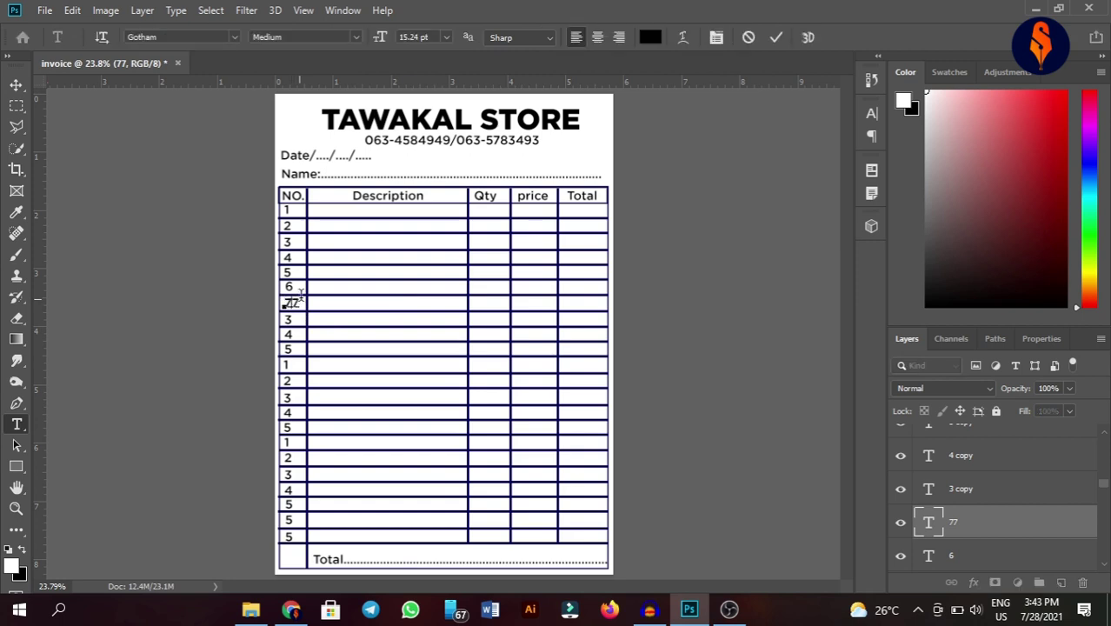
{"action": "left_click", "coordinate": [775, 37]}
{"action": "key", "text": "v"}
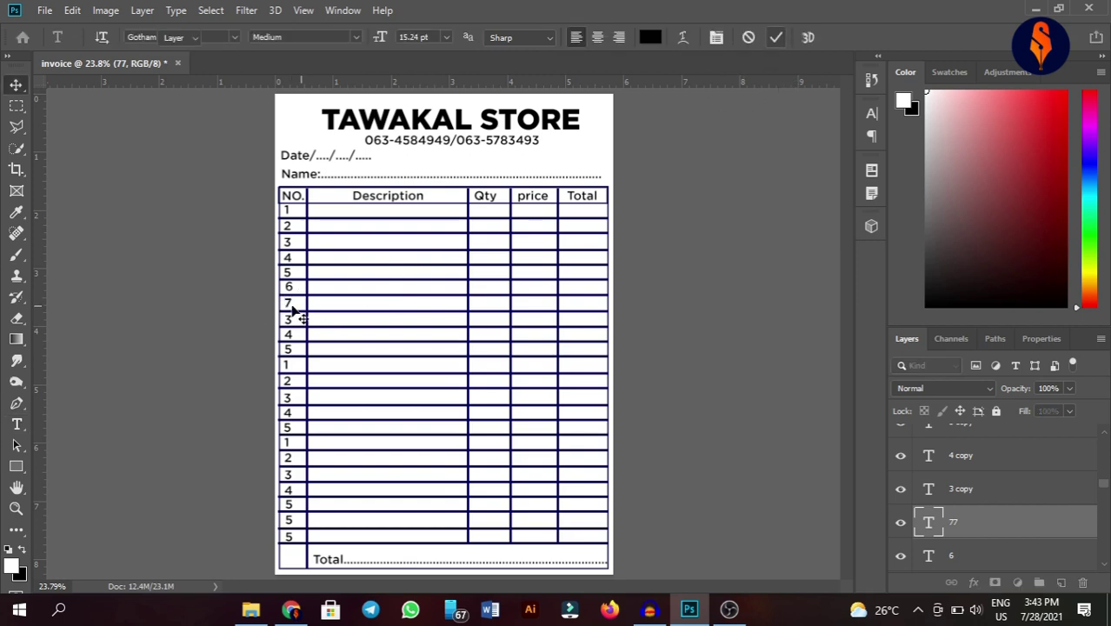
Retype the numbers in rows 8, 9 and 10 as 8, 9 and 10.
{"action": "left_click", "coordinate": [293, 321]}
{"action": "key", "text": "t"}
{"action": "double_click", "coordinate": [287, 319]}
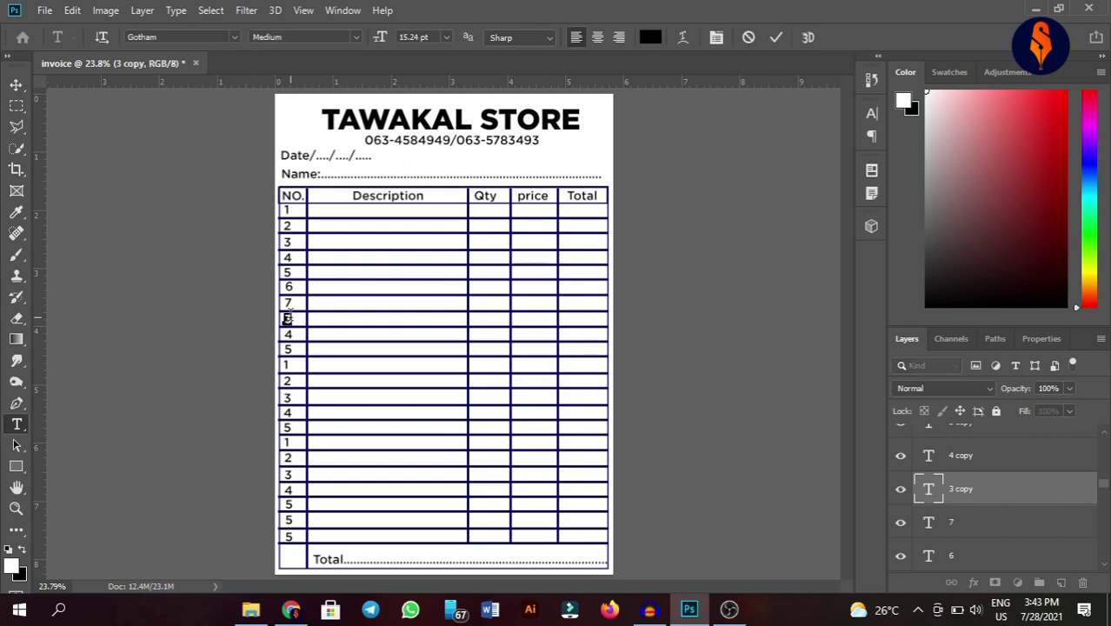
{"action": "type", "text": "8"}
{"action": "key", "text": "ctrl+Return"}
{"action": "left_click", "coordinate": [294, 341], "text": "ctrl"}
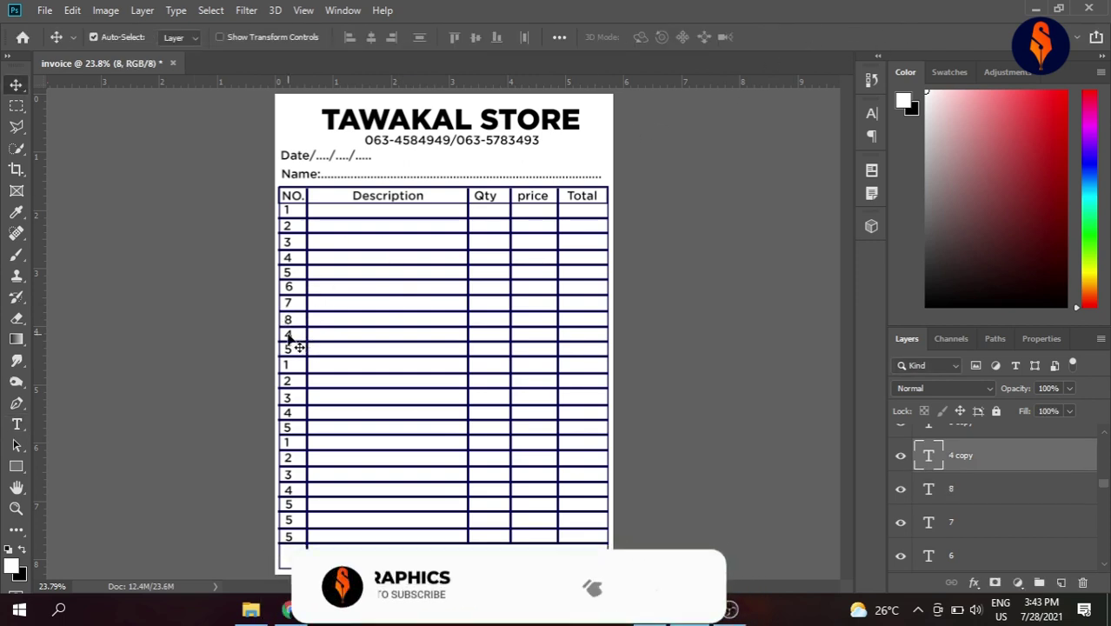
{"action": "double_click", "coordinate": [287, 336]}
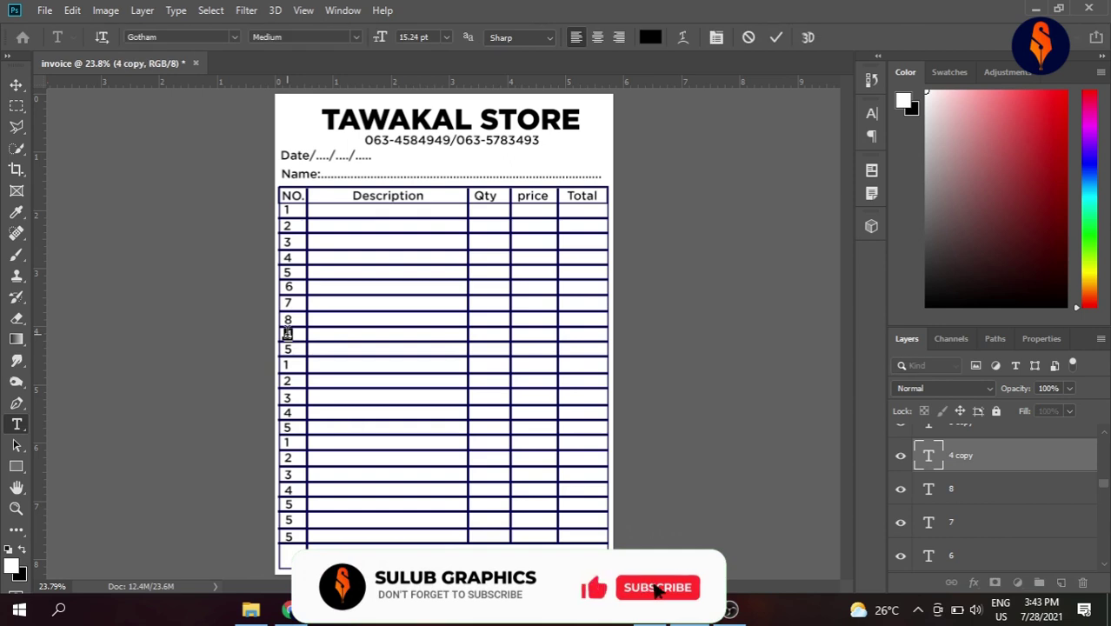
{"action": "type", "text": "9"}
{"action": "left_click", "coordinate": [776, 37]}
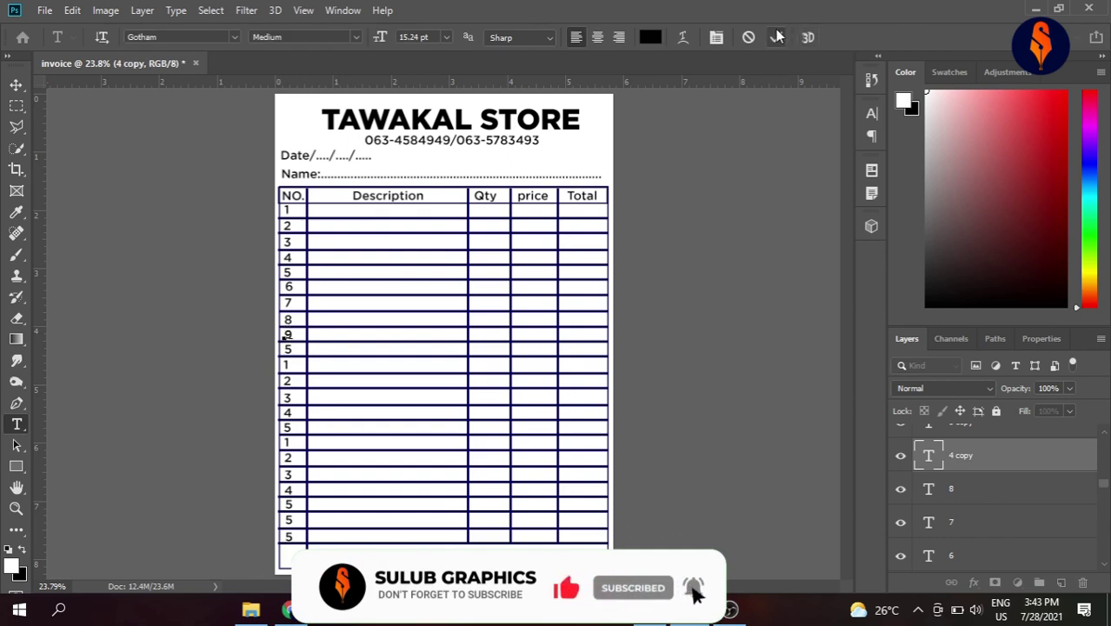
{"action": "key", "text": "v"}
{"action": "left_click", "coordinate": [287, 350], "text": "ctrl"}
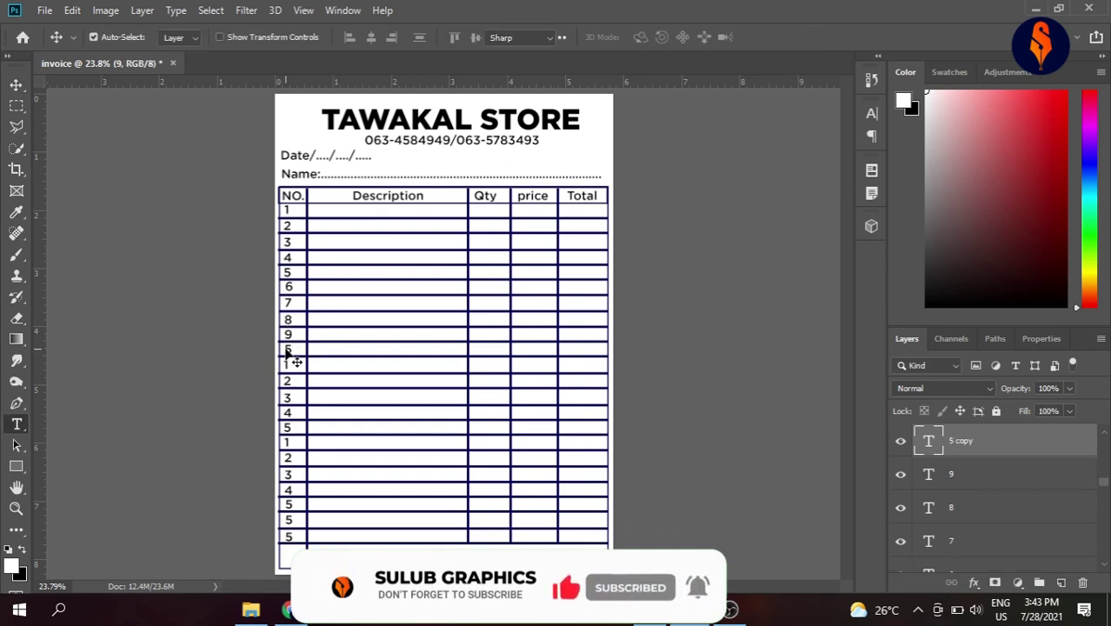
{"action": "double_click", "coordinate": [287, 350]}
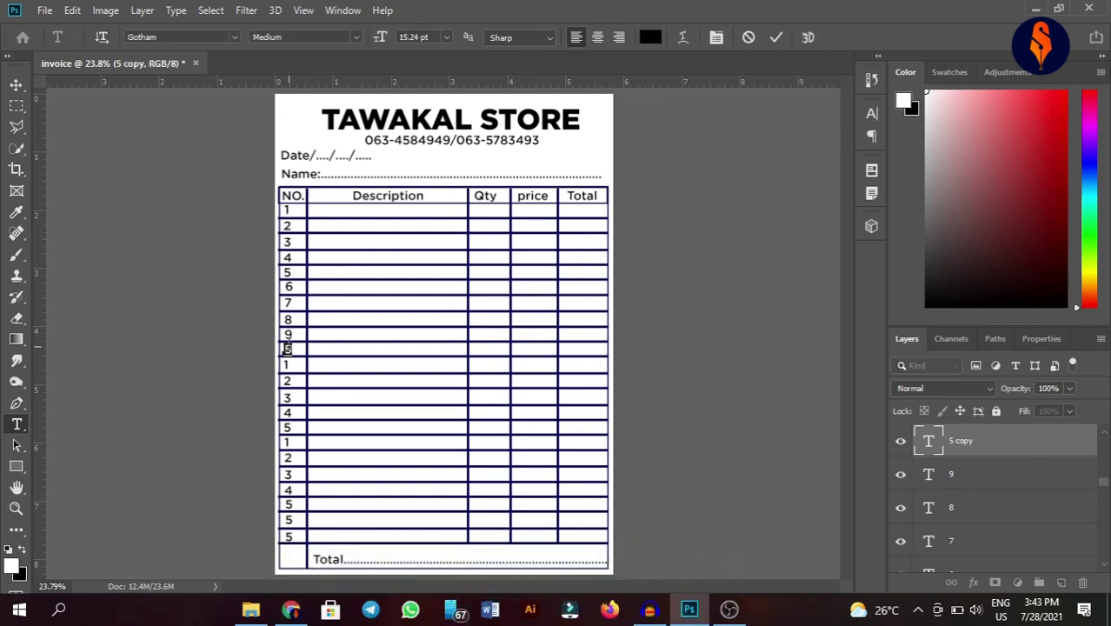
{"action": "type", "text": "10"}
{"action": "left_click", "coordinate": [775, 37]}
{"action": "key", "text": "v"}
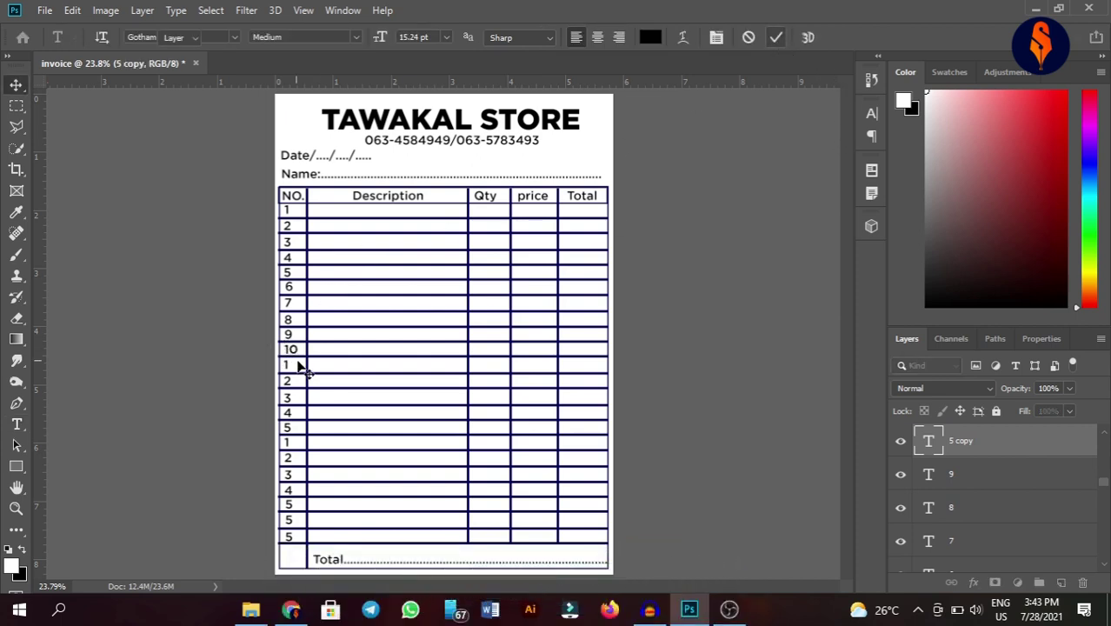
Retype the numbers in rows 11, 12 and 13 as 11, 12 and 13.
{"action": "left_click", "coordinate": [291, 365]}
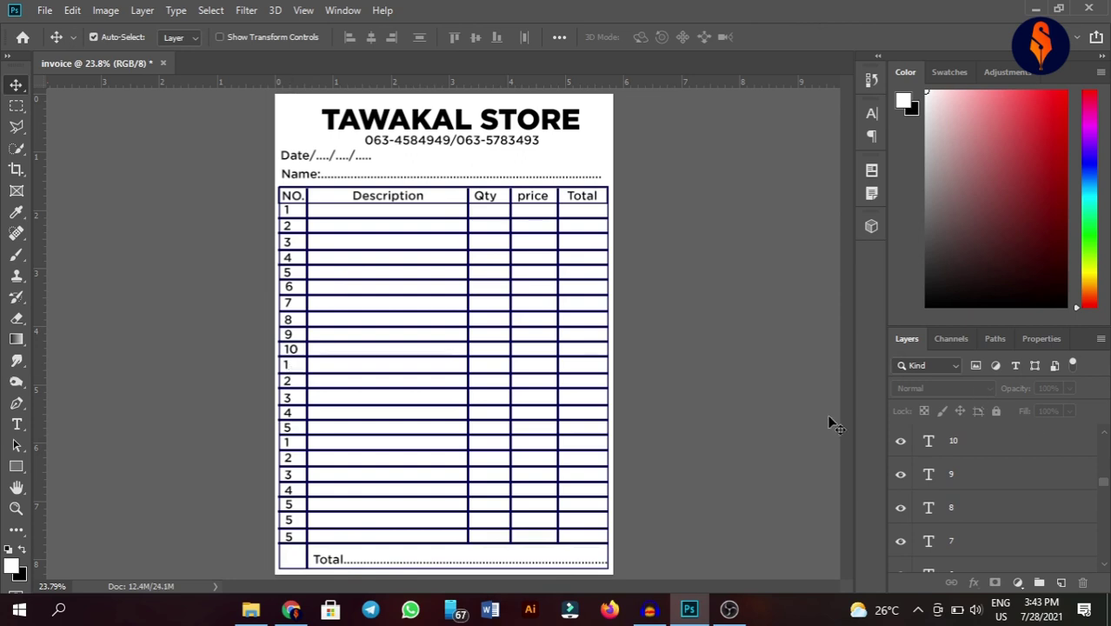
{"action": "double_click", "coordinate": [284, 364]}
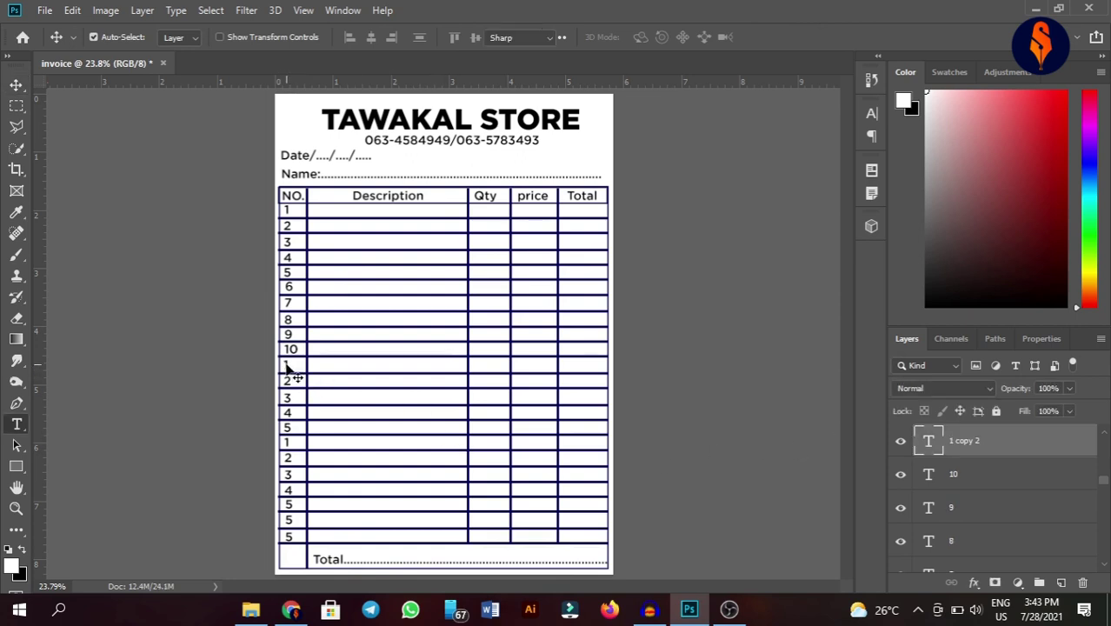
{"action": "type", "text": "11"}
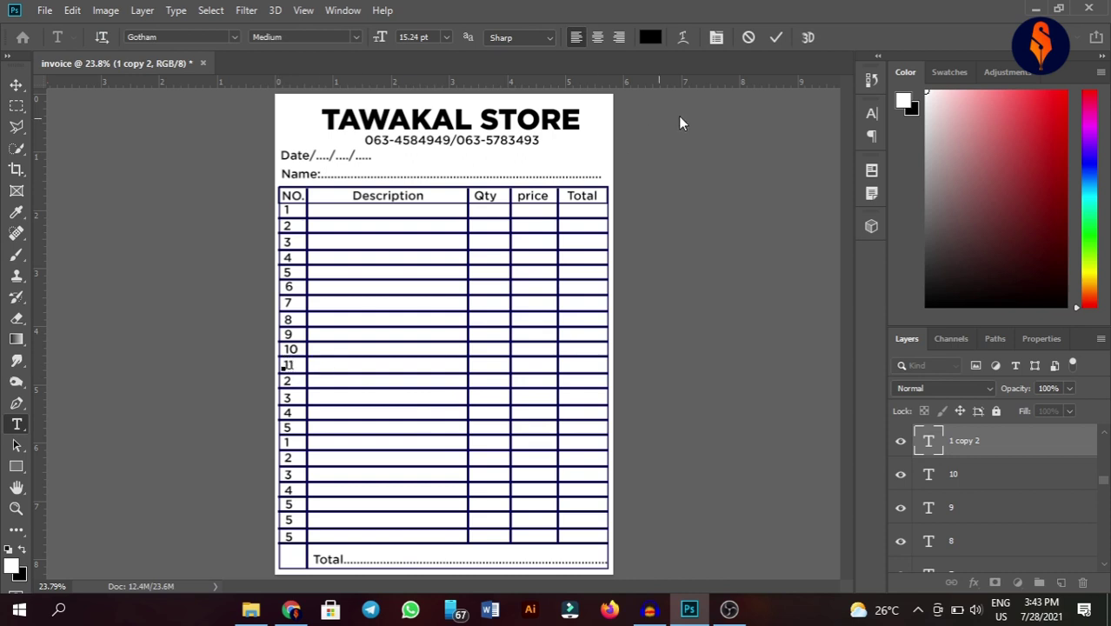
{"action": "left_click", "coordinate": [776, 37]}
{"action": "key", "text": "v"}
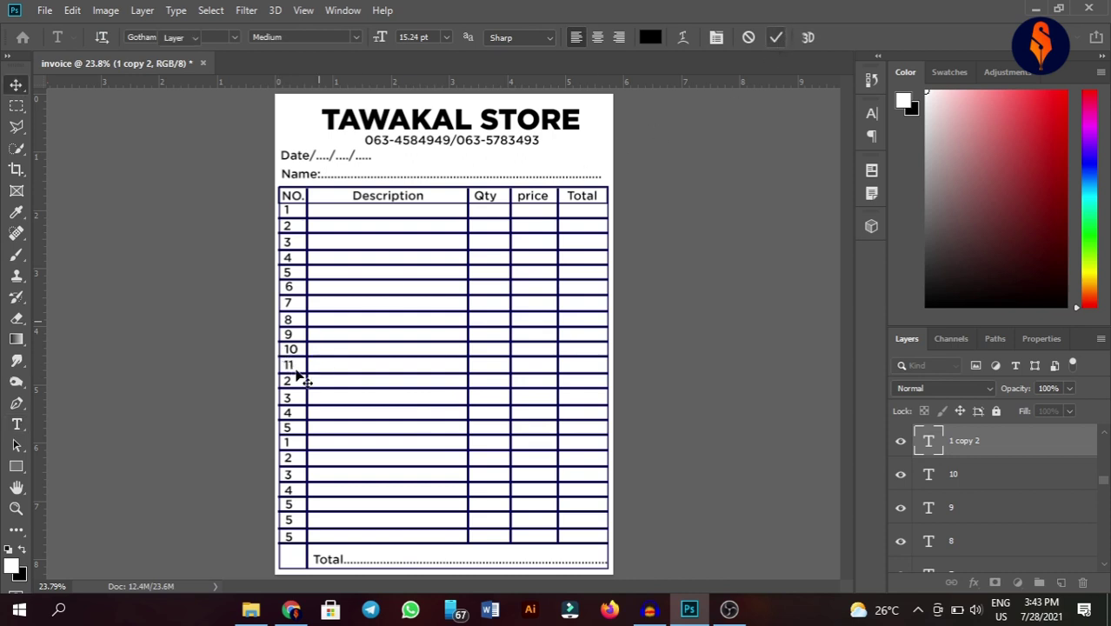
{"action": "double_click", "coordinate": [287, 383]}
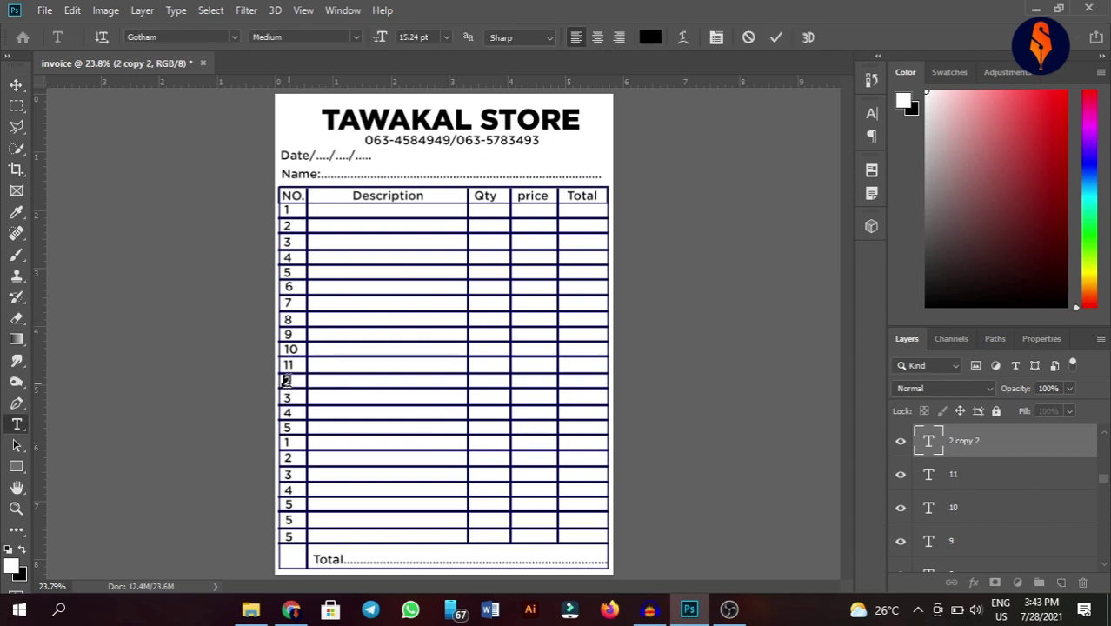
{"action": "type", "text": "11"}
{"action": "key", "text": "BackSpace"}
{"action": "type", "text": "2"}
{"action": "left_click", "coordinate": [770, 41]}
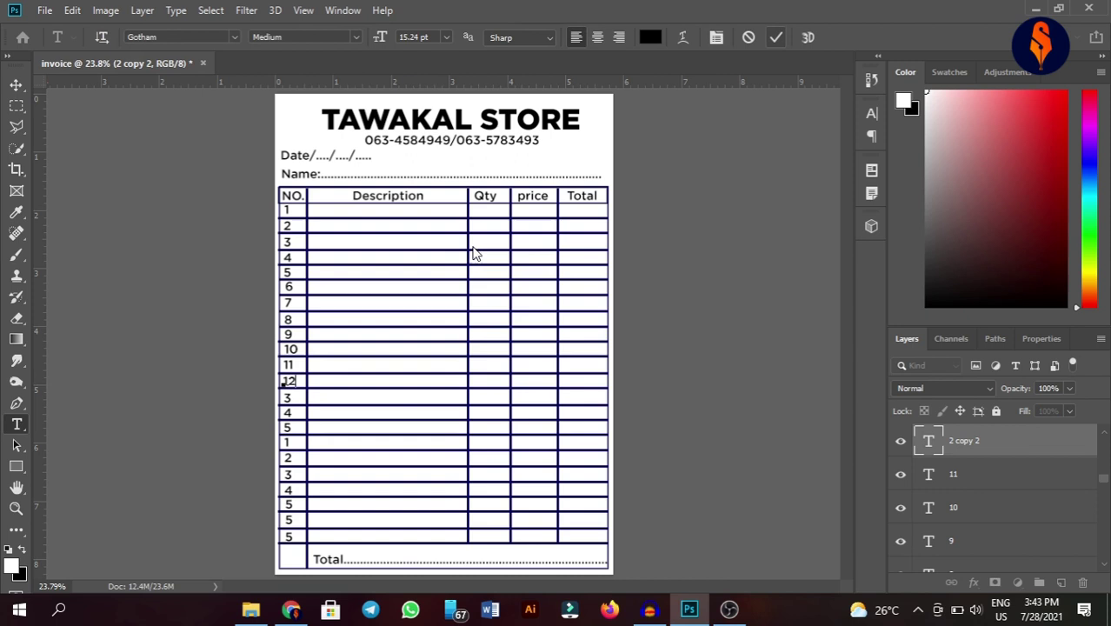
{"action": "left_click", "coordinate": [290, 399], "text": "ctrl"}
{"action": "left_click", "coordinate": [290, 399]}
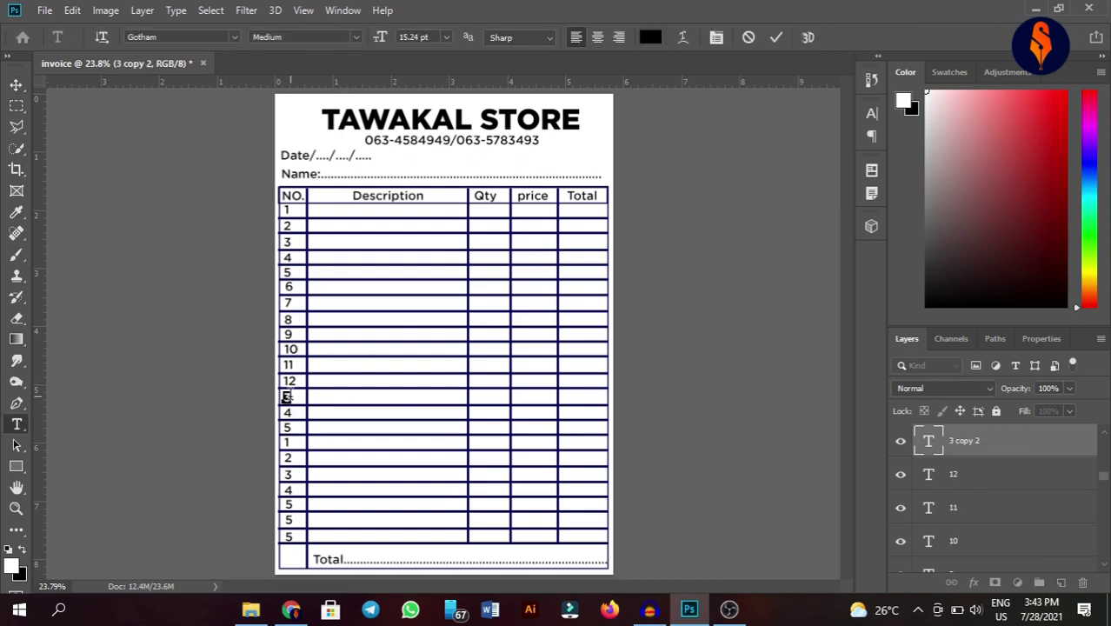
{"action": "type", "text": "1"}
{"action": "key", "text": "BackSpace"}
{"action": "type", "text": "3"}
{"action": "left_click", "coordinate": [772, 37]}
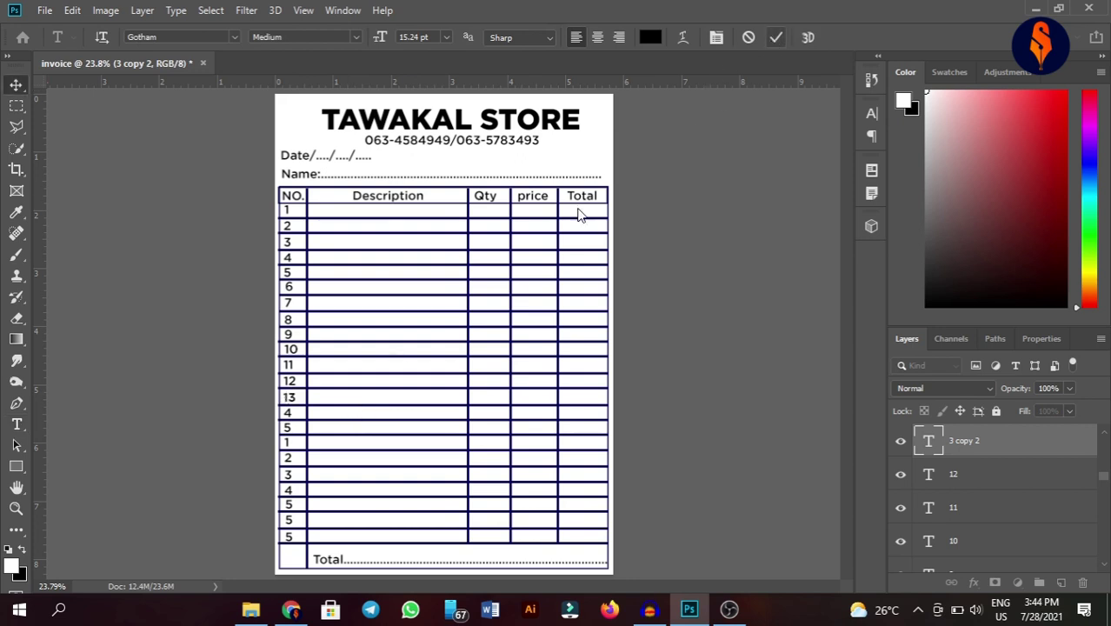
Retype the numbers in rows 14 and 15 as 14 and 15.
{"action": "left_click", "coordinate": [288, 415]}
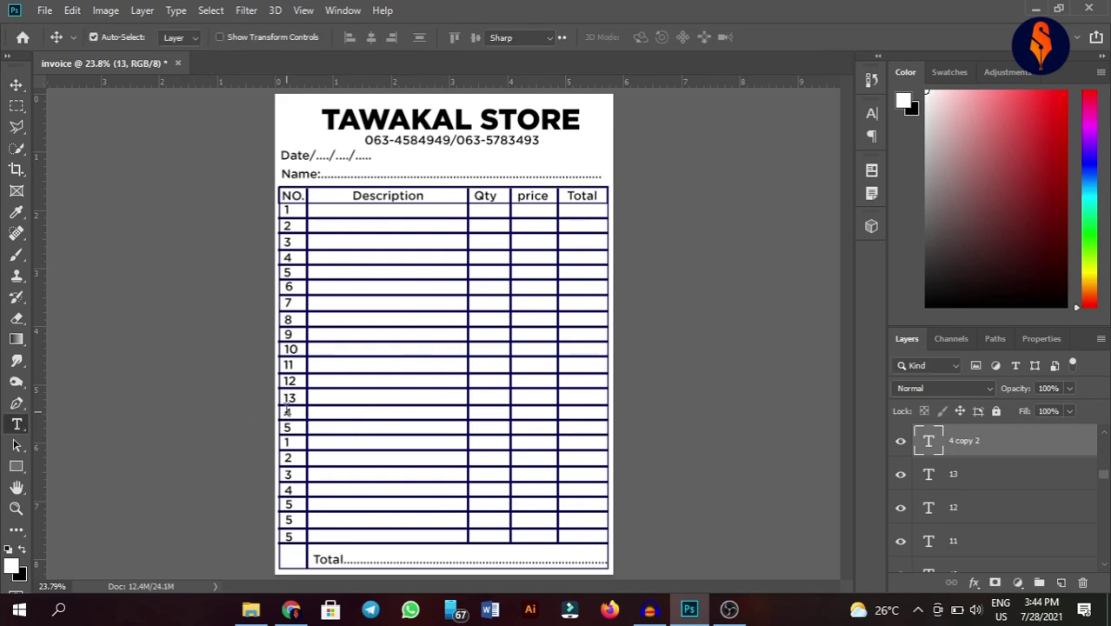
{"action": "double_click", "coordinate": [287, 413]}
{"action": "type", "text": "14"}
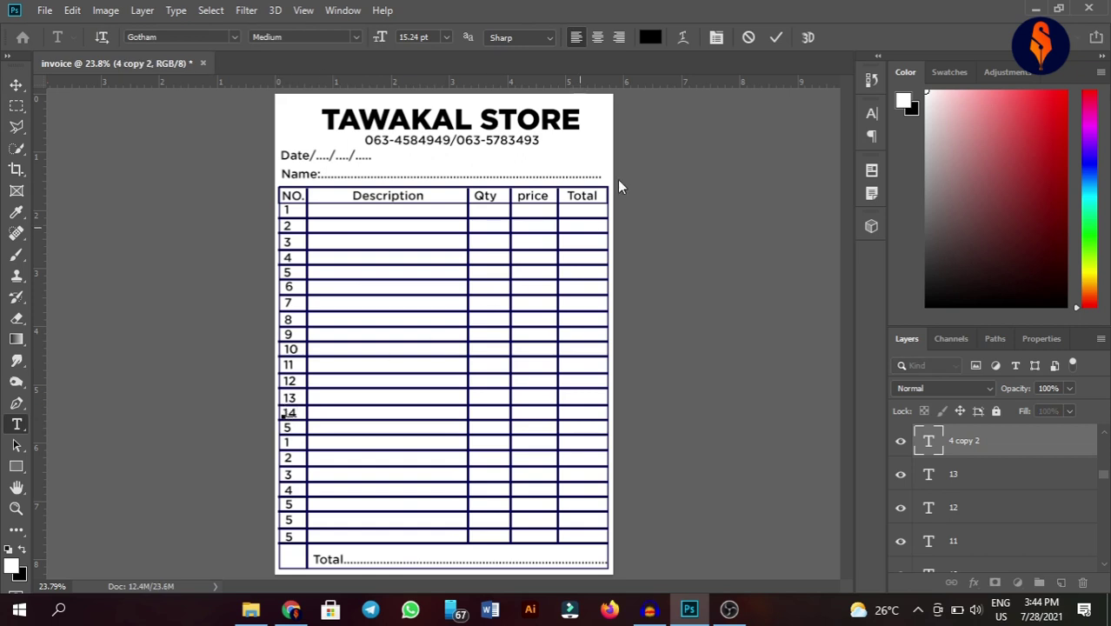
{"action": "left_click", "coordinate": [286, 426], "text": "ctrl"}
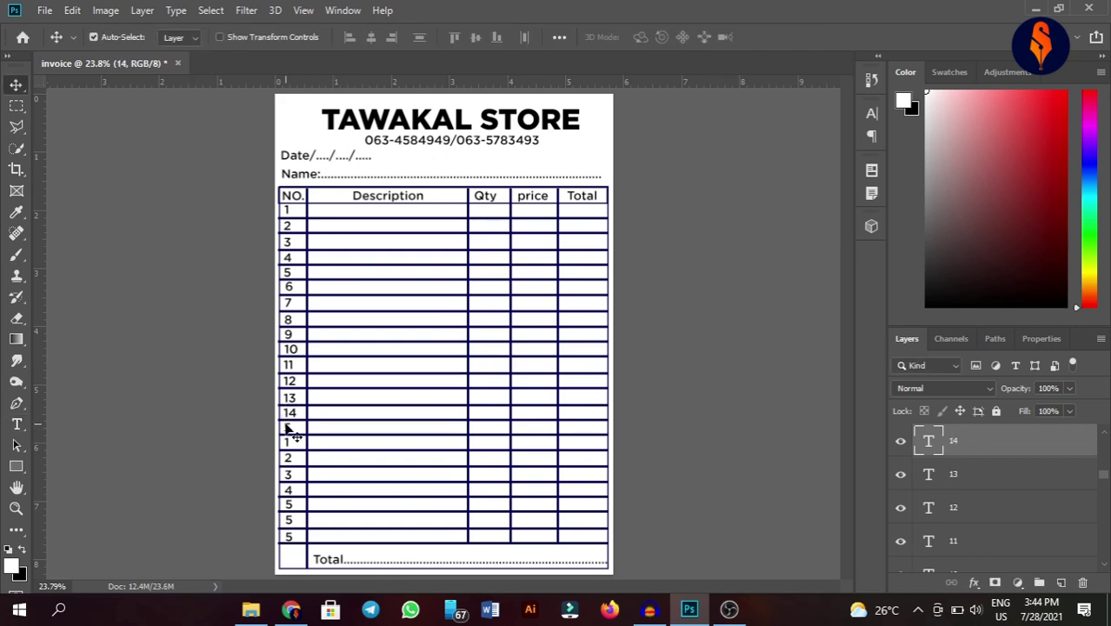
{"action": "double_click", "coordinate": [286, 424]}
{"action": "type", "text": "15"}
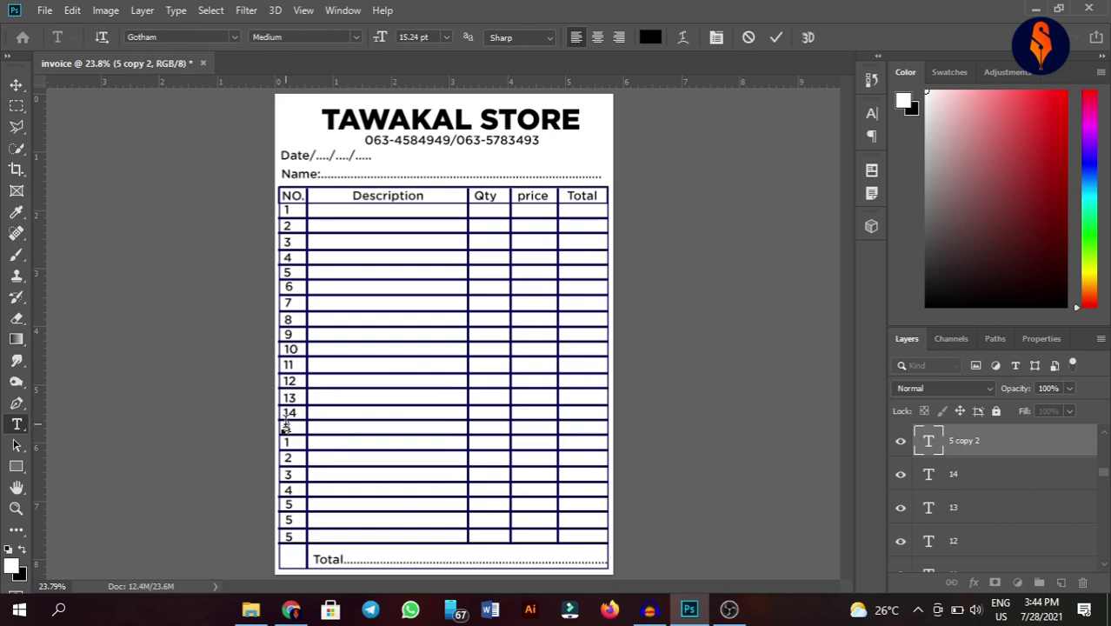
{"action": "left_click", "coordinate": [776, 36]}
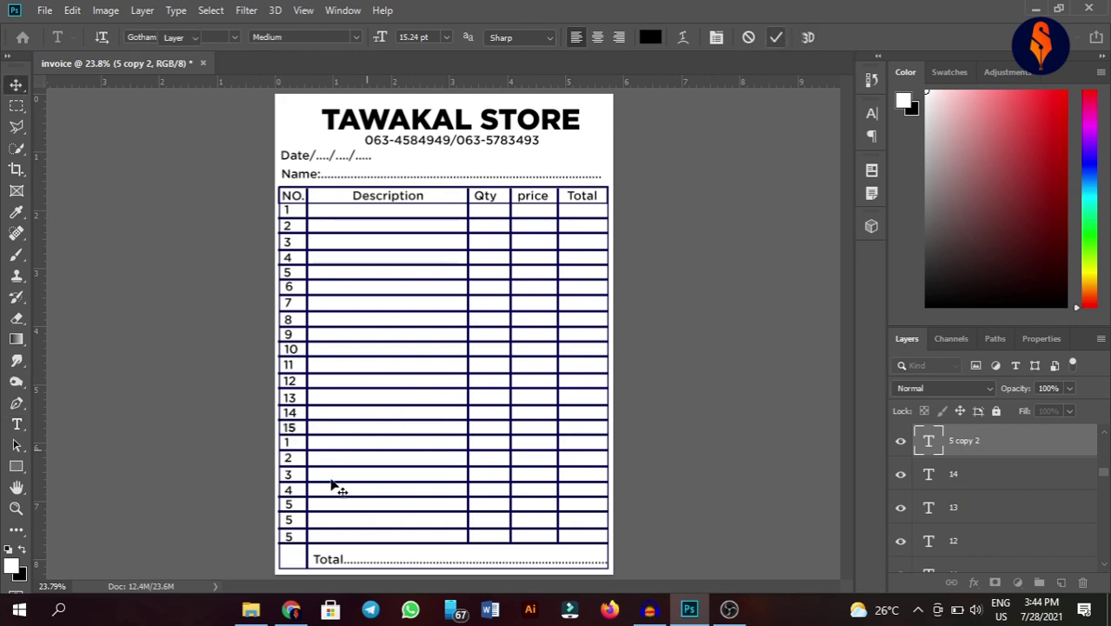
Retype the numbers in rows 16 and 17 as 16 and 17.
{"action": "left_click", "coordinate": [293, 445]}
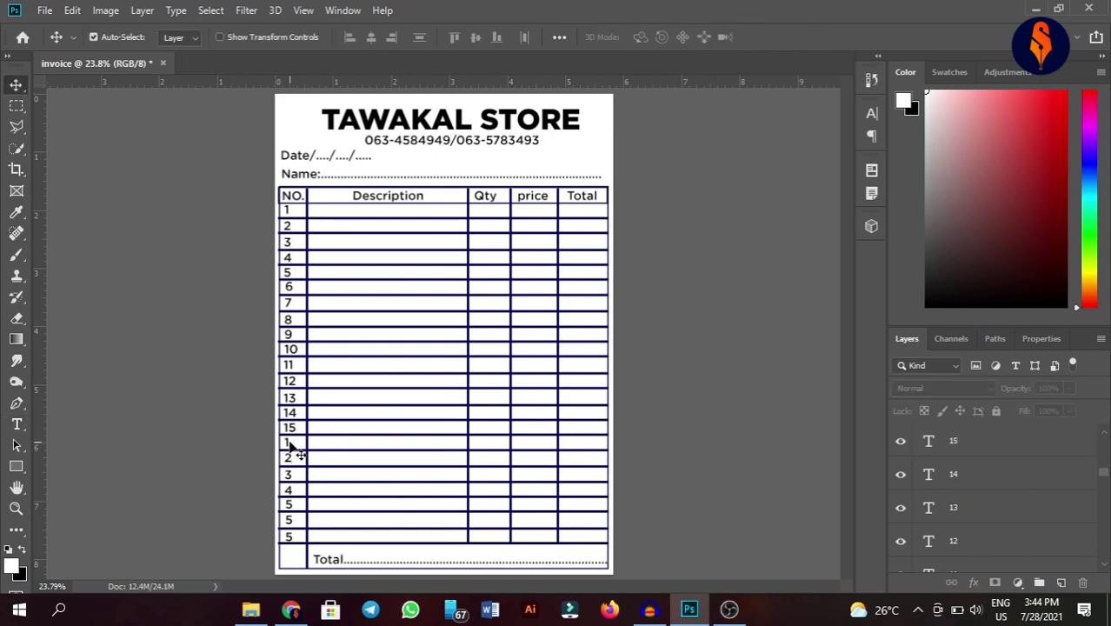
{"action": "double_click", "coordinate": [290, 446]}
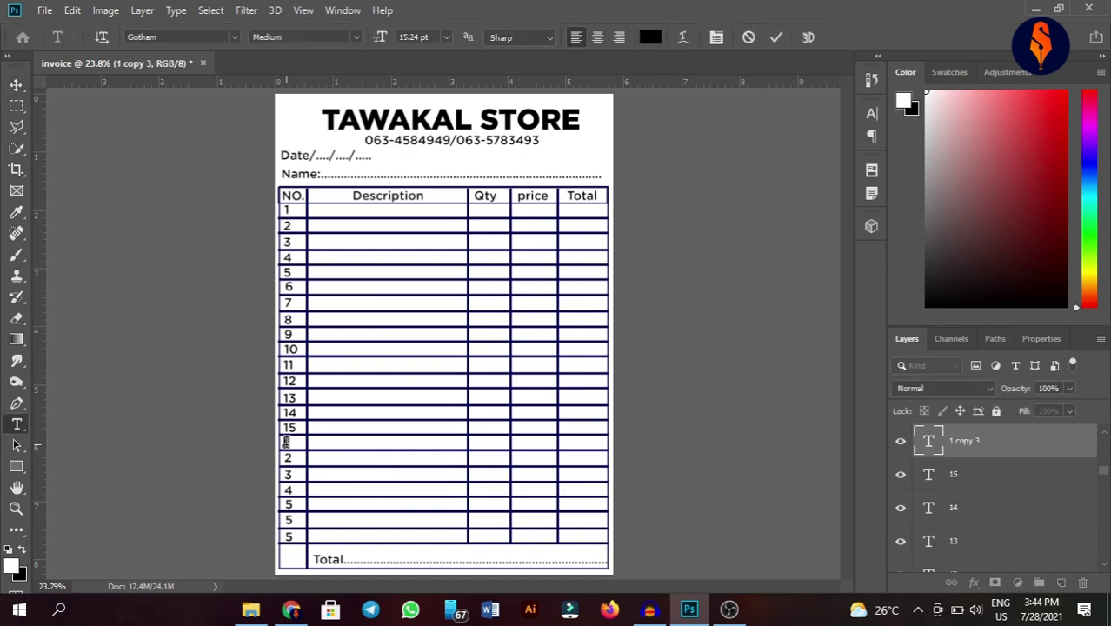
{"action": "type", "text": "16"}
{"action": "left_click", "coordinate": [777, 36]}
{"action": "key", "text": "v"}
{"action": "left_click", "coordinate": [298, 472]}
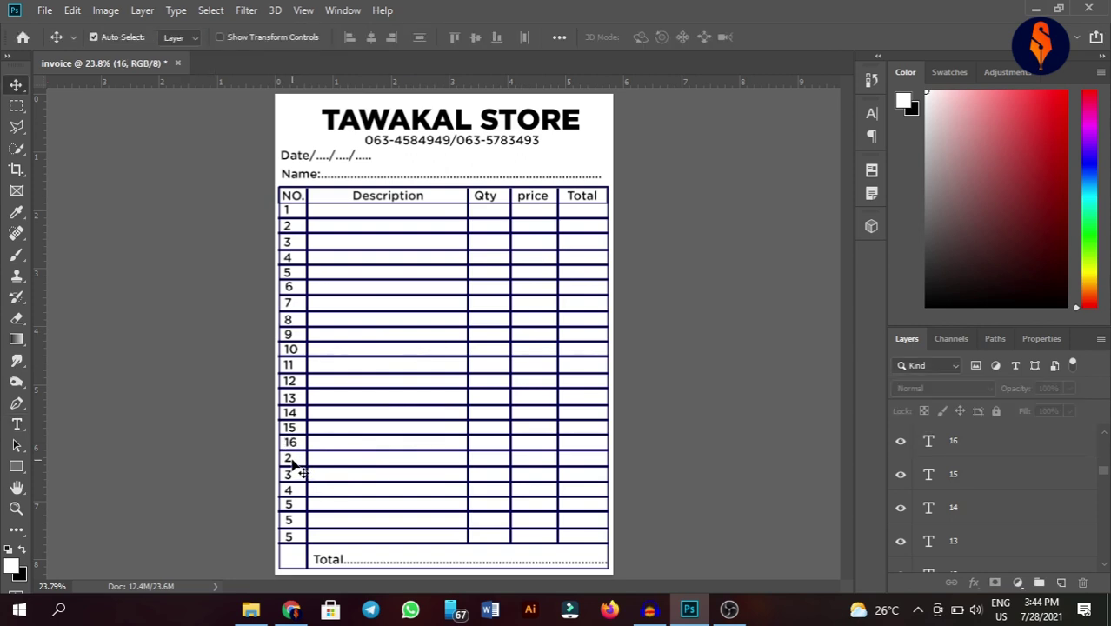
{"action": "left_click", "coordinate": [290, 461]}
{"action": "key", "text": "t"}
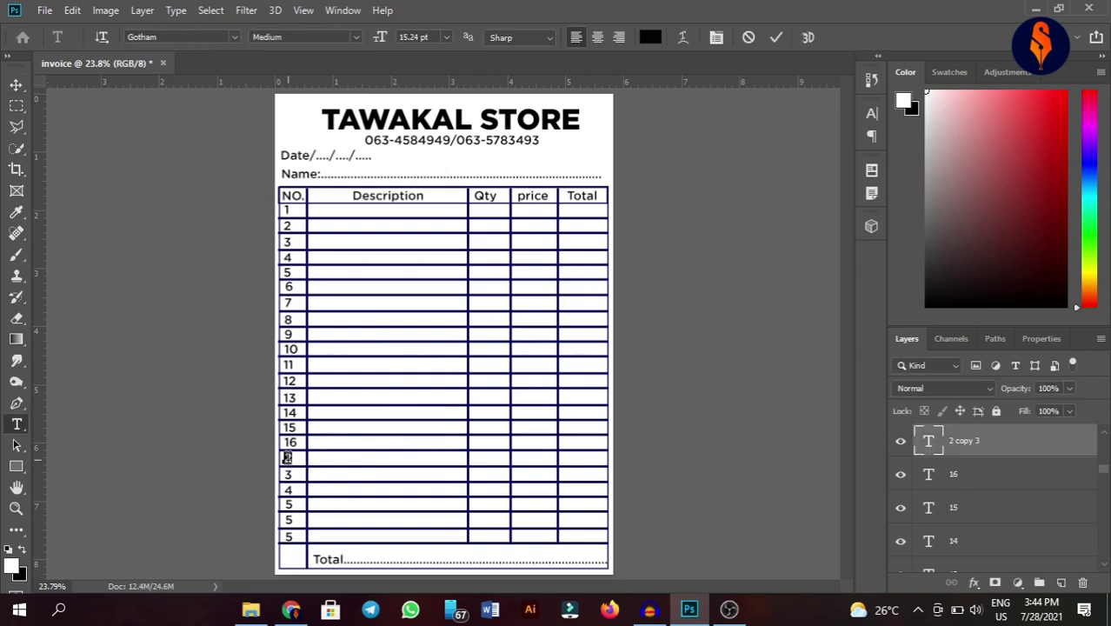
{"action": "double_click", "coordinate": [289, 459]}
{"action": "type", "text": "17"}
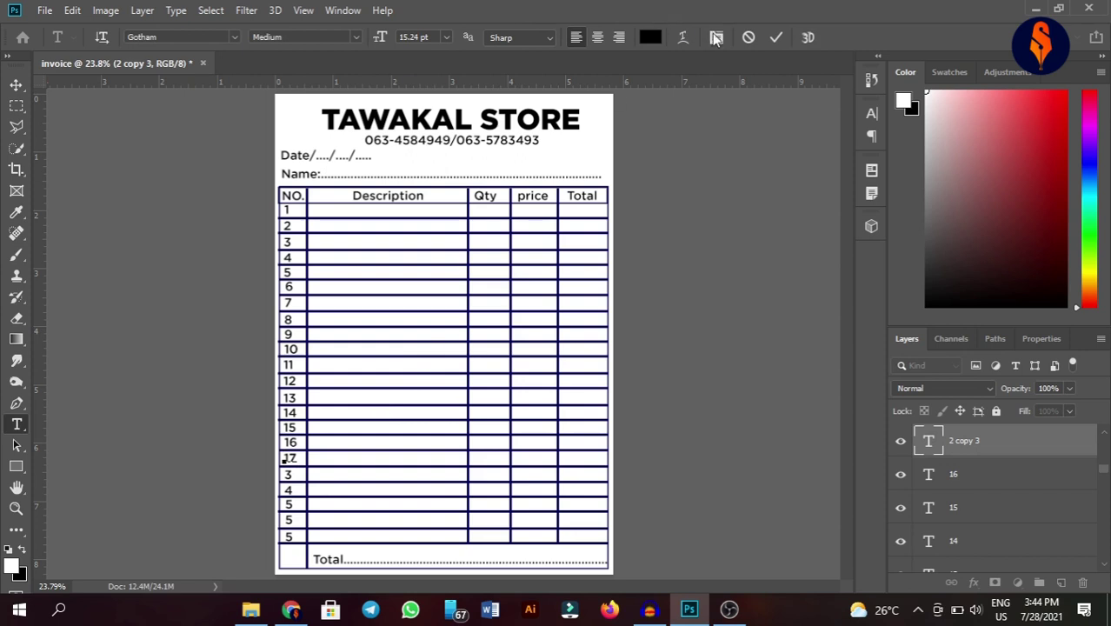
{"action": "left_click", "coordinate": [771, 43]}
{"action": "key", "text": "v"}
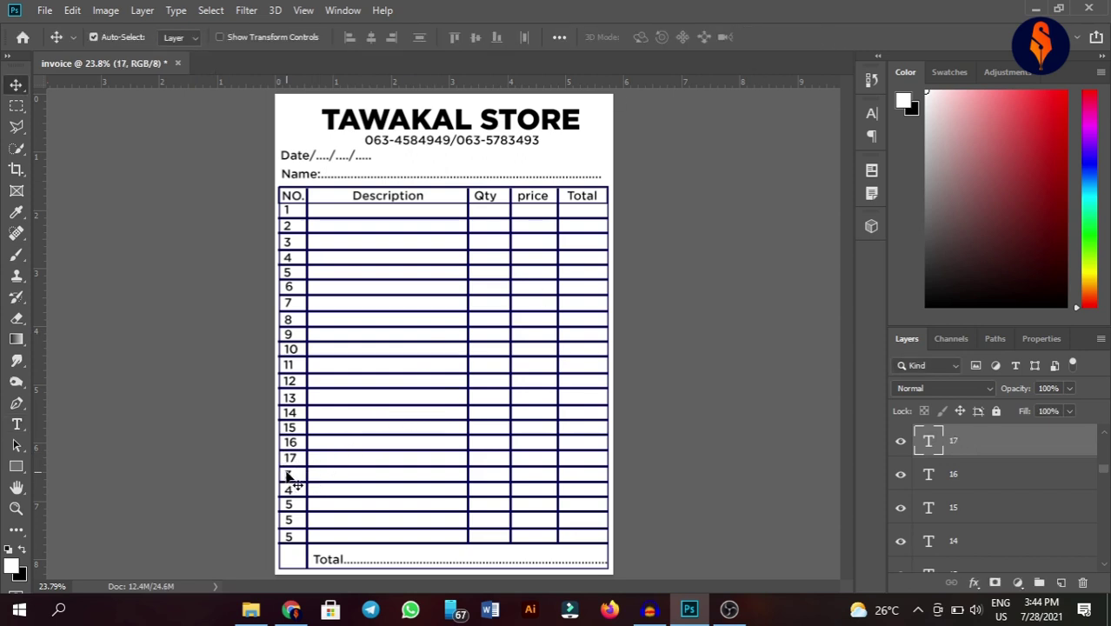
Retype the numbers in rows 18, 19 and 20 as 18, 19 and 20.
{"action": "left_click", "coordinate": [287, 475]}
{"action": "key", "text": "t"}
{"action": "double_click", "coordinate": [288, 472]}
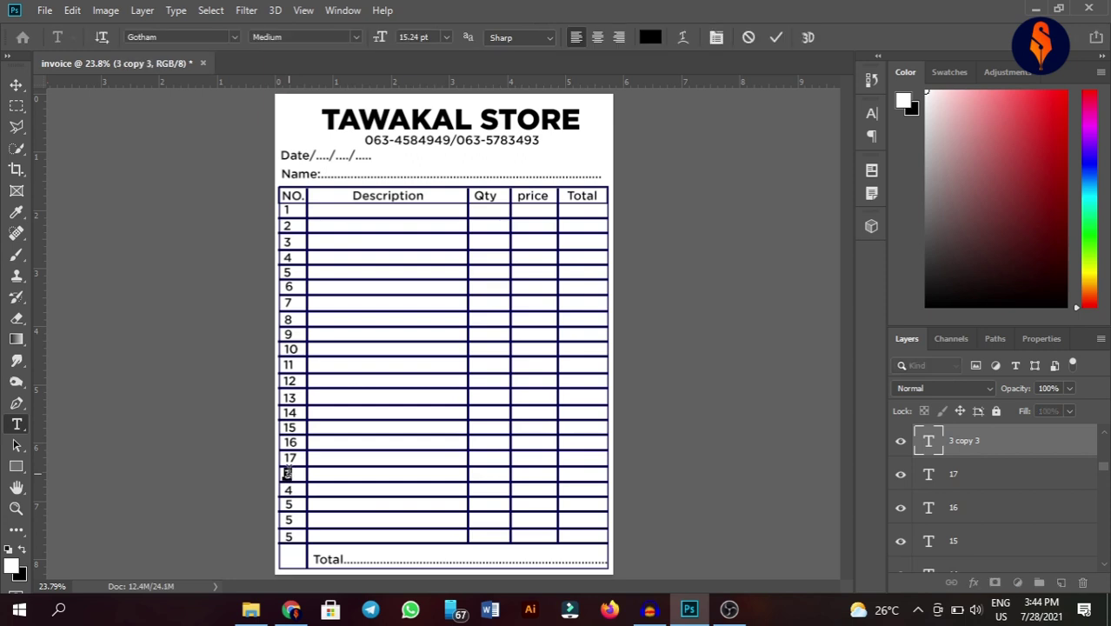
{"action": "type", "text": "18"}
{"action": "key", "text": "ctrl+Return"}
{"action": "left_click", "coordinate": [289, 490], "text": "ctrl"}
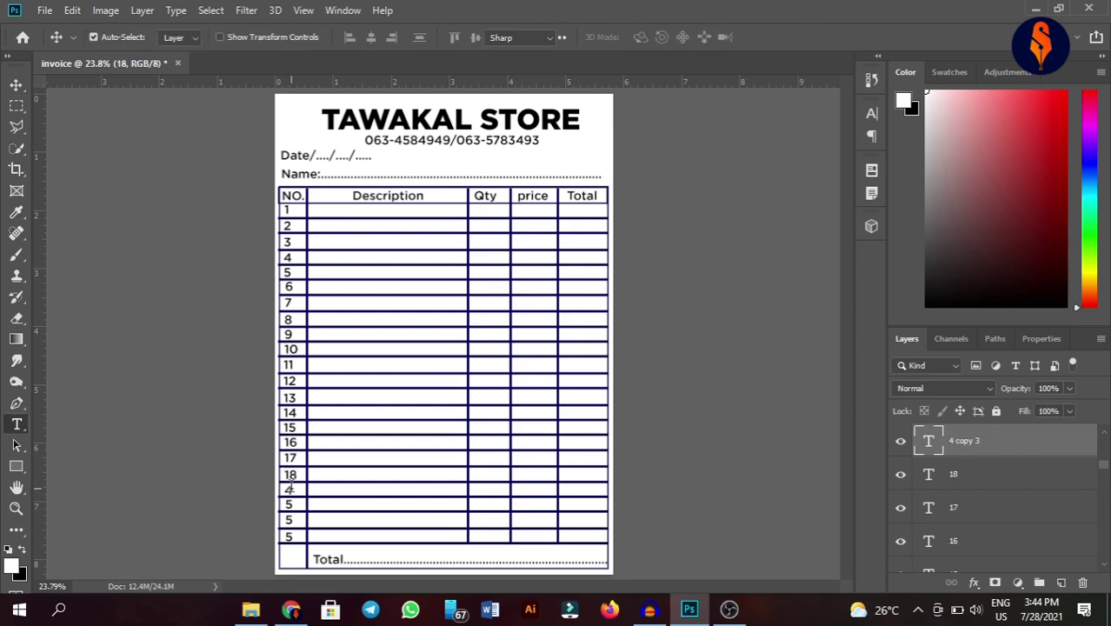
{"action": "double_click", "coordinate": [290, 490]}
{"action": "type", "text": "19"}
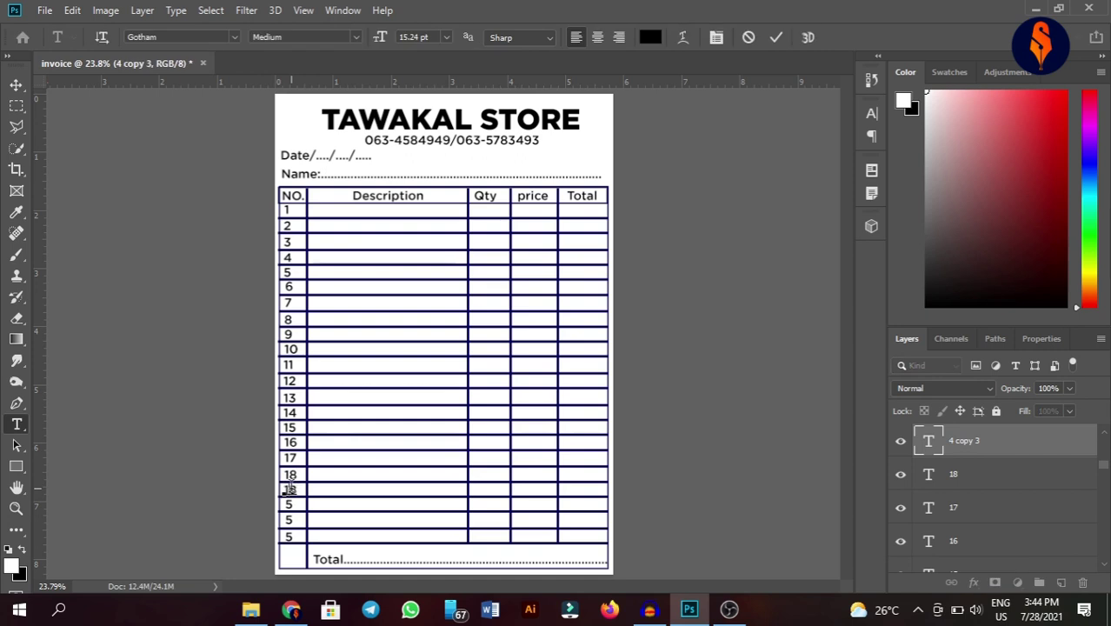
{"action": "left_click", "coordinate": [777, 39]}
{"action": "left_click", "coordinate": [300, 513], "text": "ctrl"}
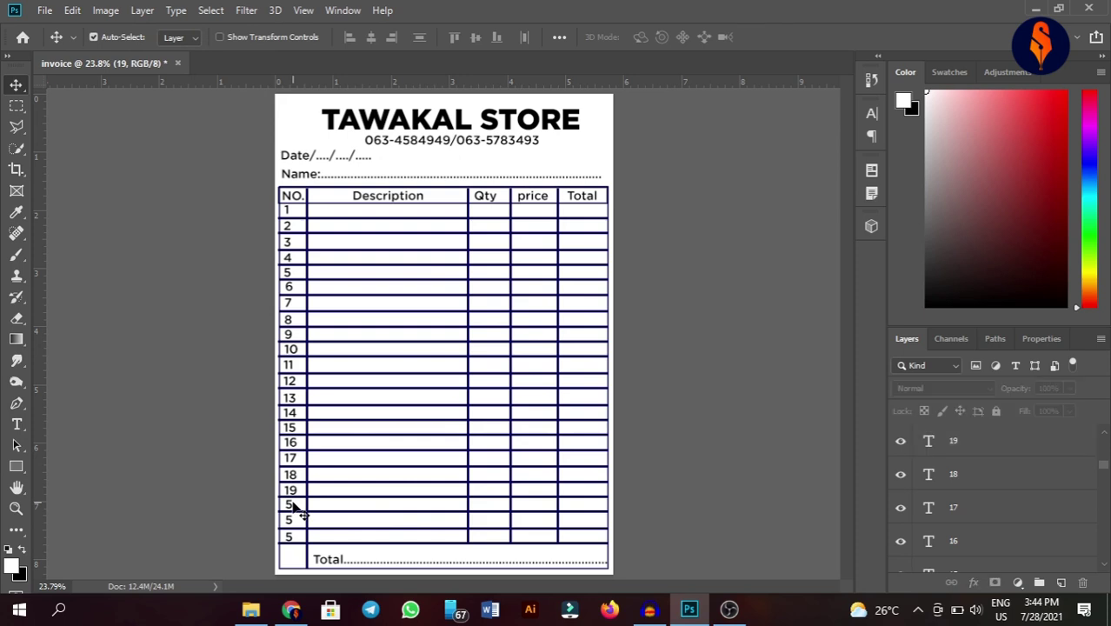
{"action": "double_click", "coordinate": [289, 505]}
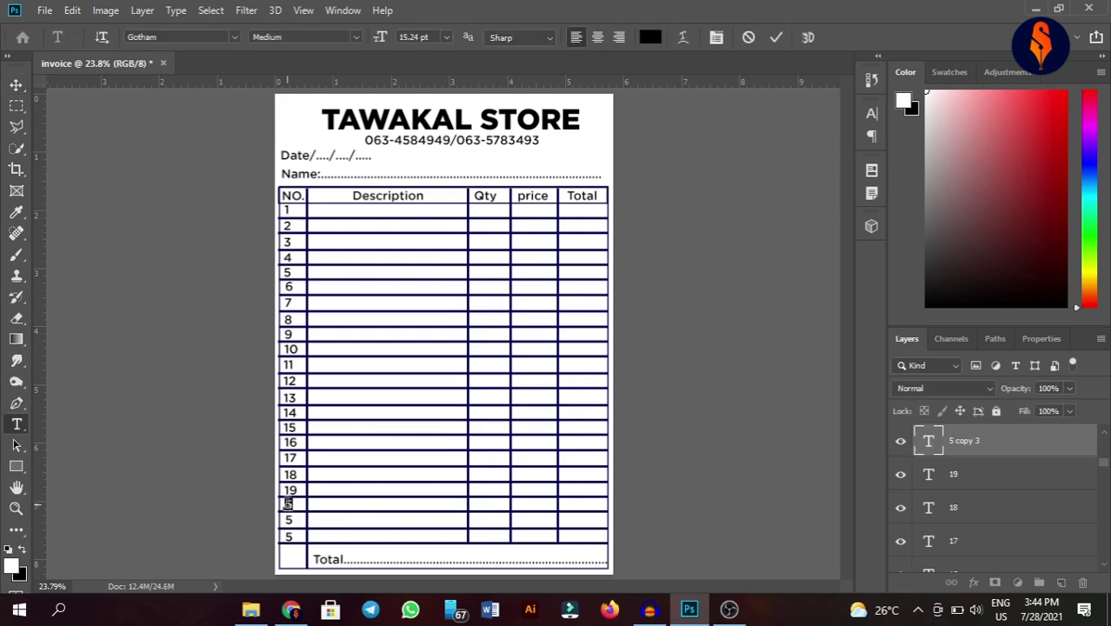
{"action": "key", "text": "BackSpace"}
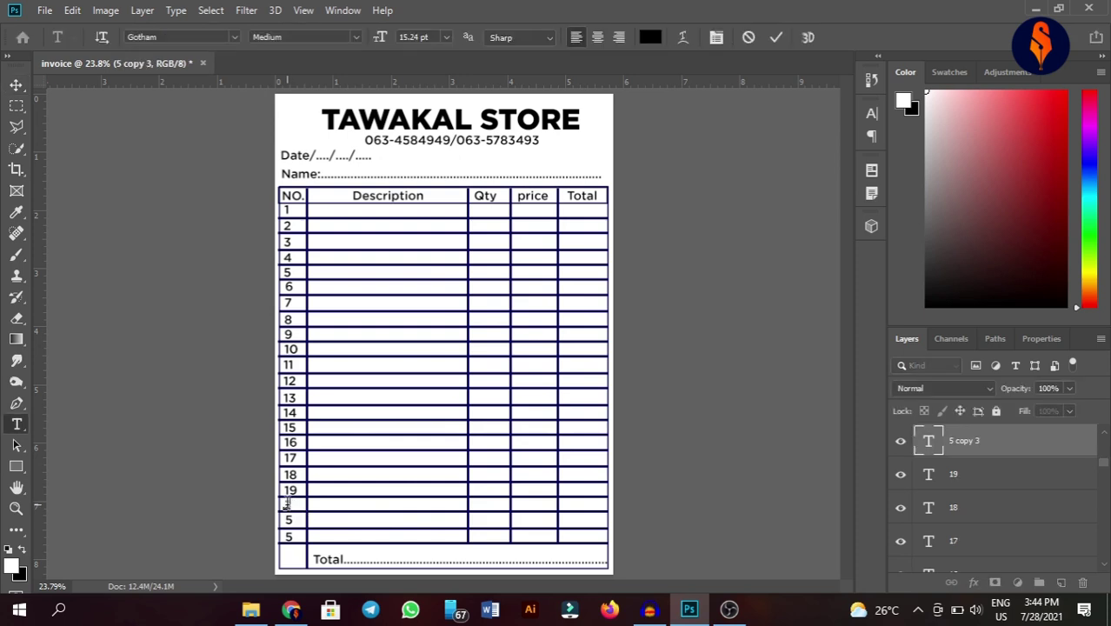
{"action": "type", "text": "20"}
{"action": "left_click", "coordinate": [776, 36]}
Change the number in row 21 to 21.
{"action": "key", "text": "v"}
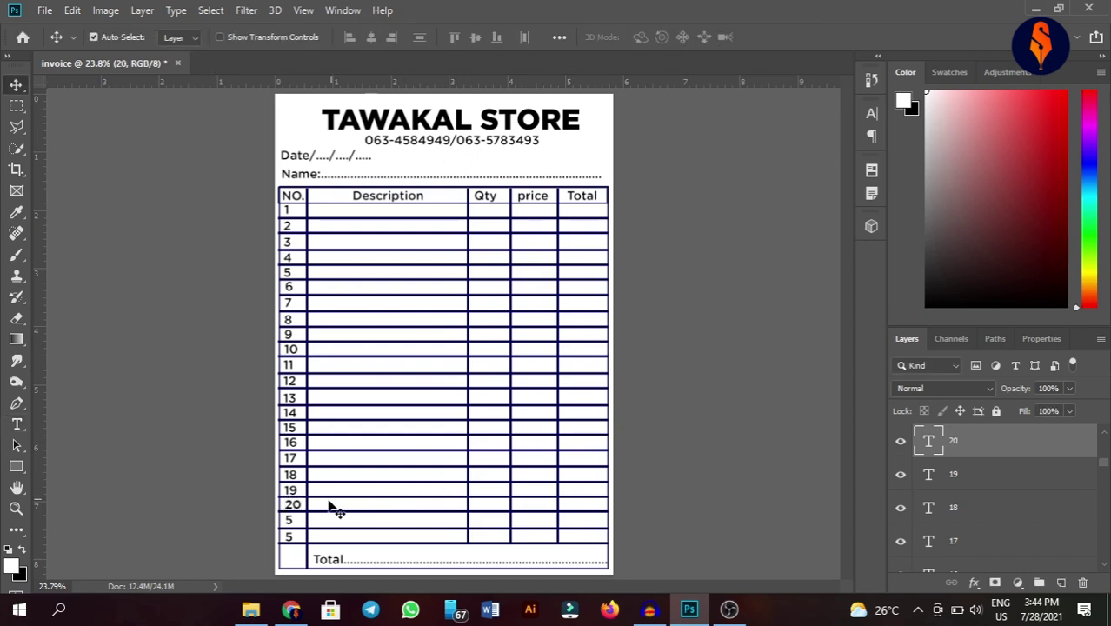
{"action": "left_click_drag", "start_coordinate": [296, 534], "coordinate": [290, 536]}
{"action": "key", "text": "t"}
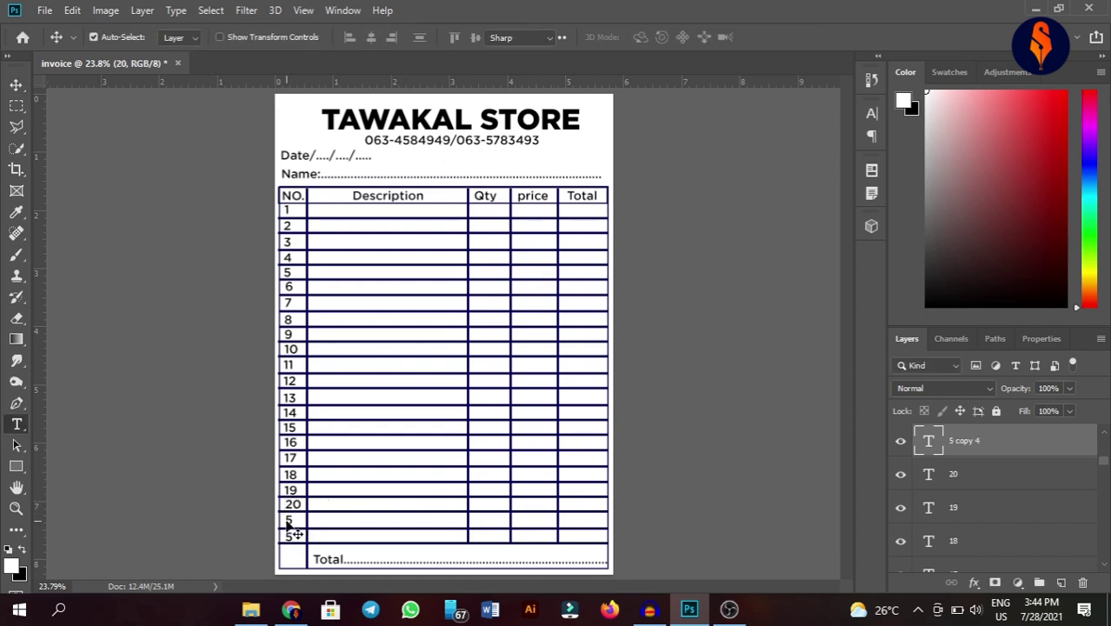
{"action": "left_click", "coordinate": [288, 520]}
{"action": "type", "text": "21"}
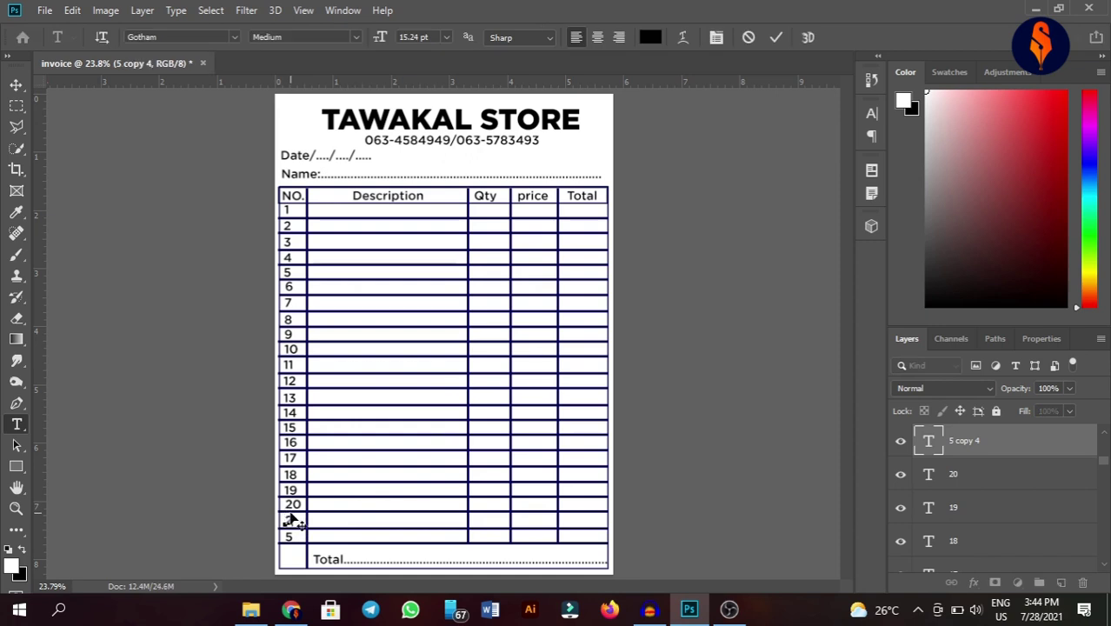
{"action": "left_click", "coordinate": [785, 39]}
{"action": "key", "text": "v"}
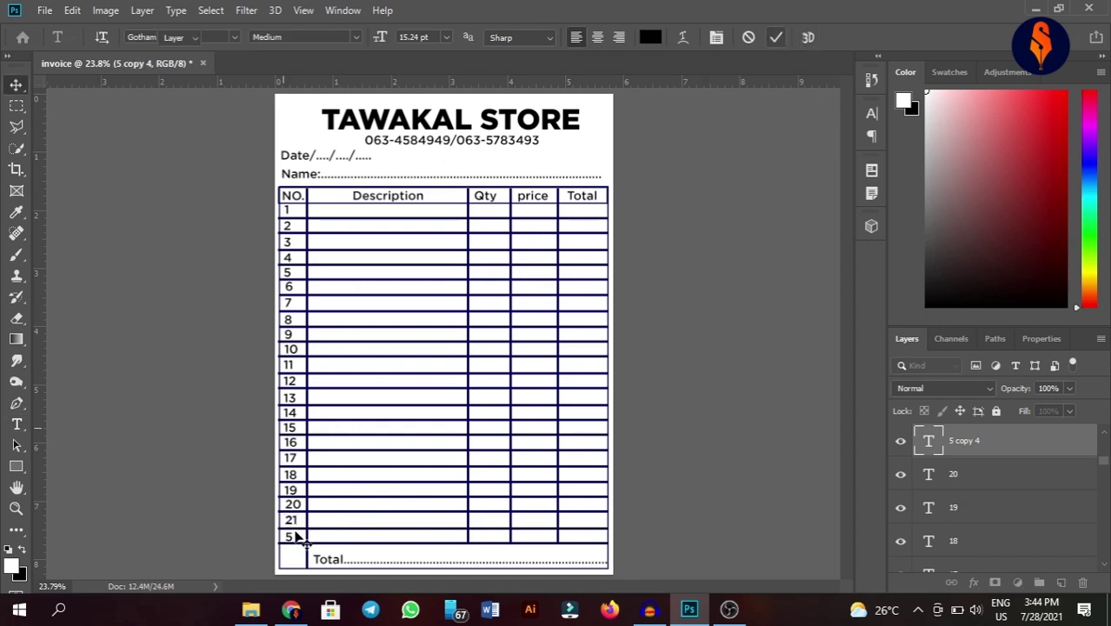
Change the number in the last row to 22.
{"action": "left_click", "coordinate": [293, 537]}
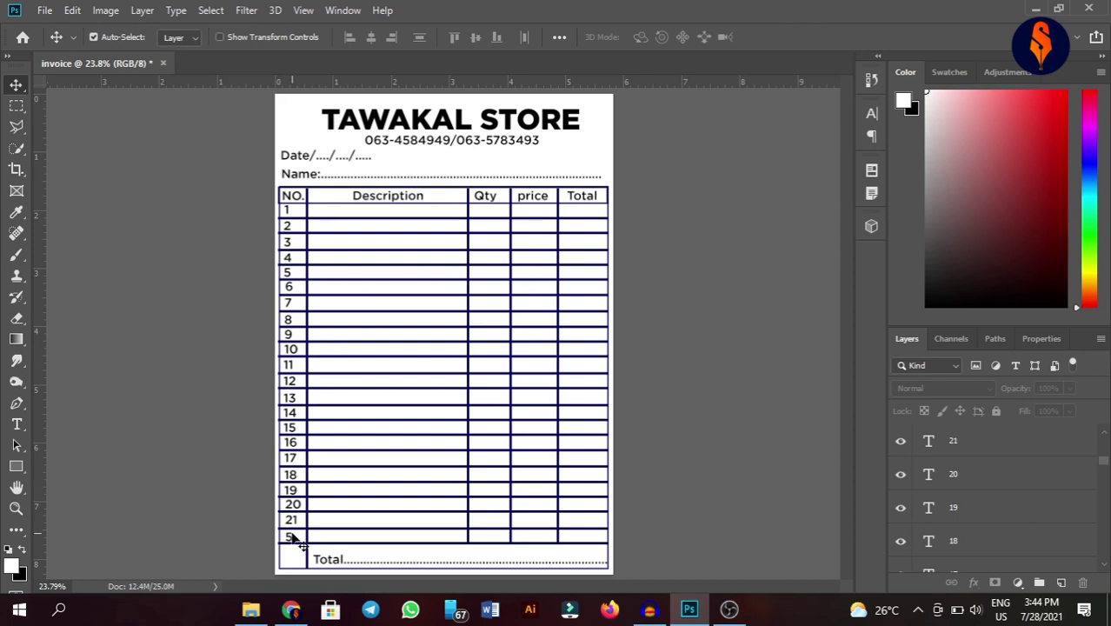
{"action": "left_click_drag", "start_coordinate": [294, 537], "coordinate": [290, 537]}
{"action": "key", "text": "t"}
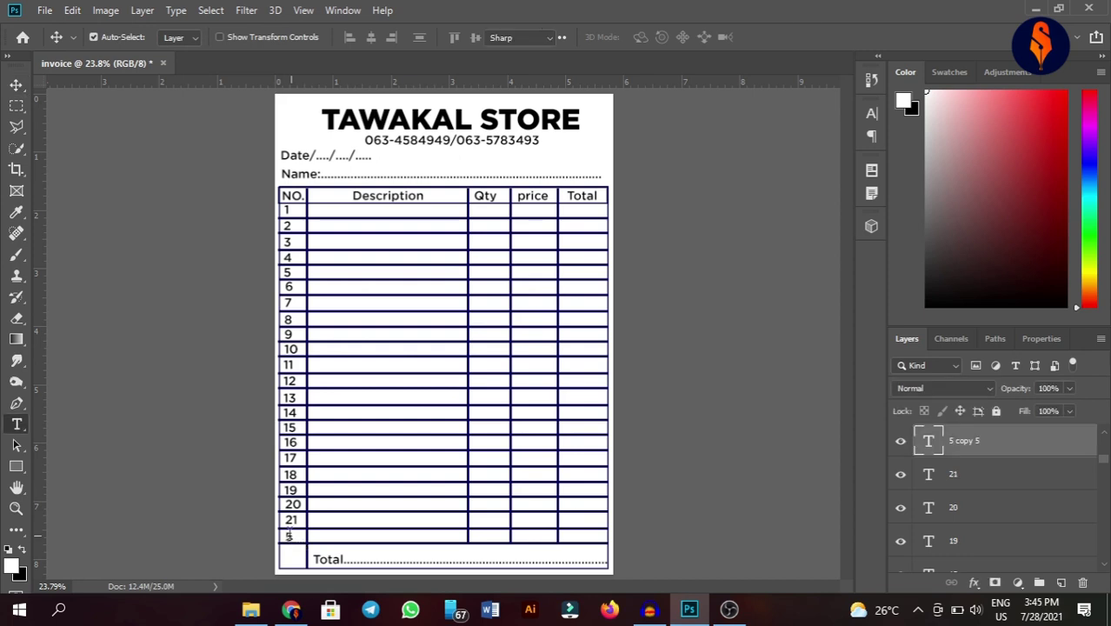
{"action": "double_click", "coordinate": [288, 535]}
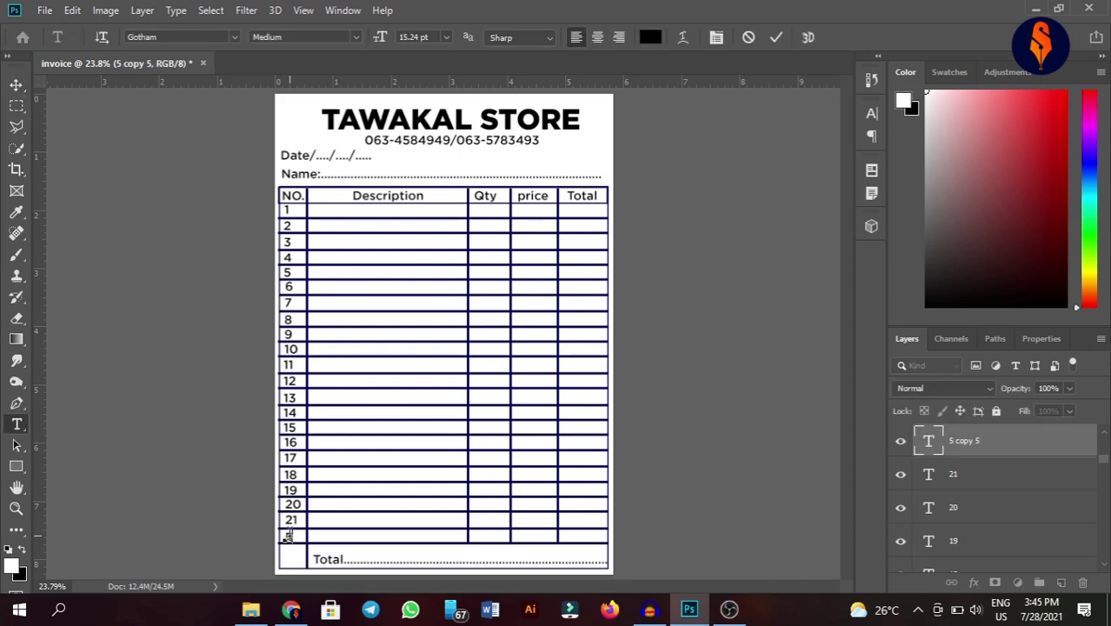
{"action": "type", "text": "22"}
{"action": "key", "text": "ctrl+Return"}
{"action": "key", "text": "v"}
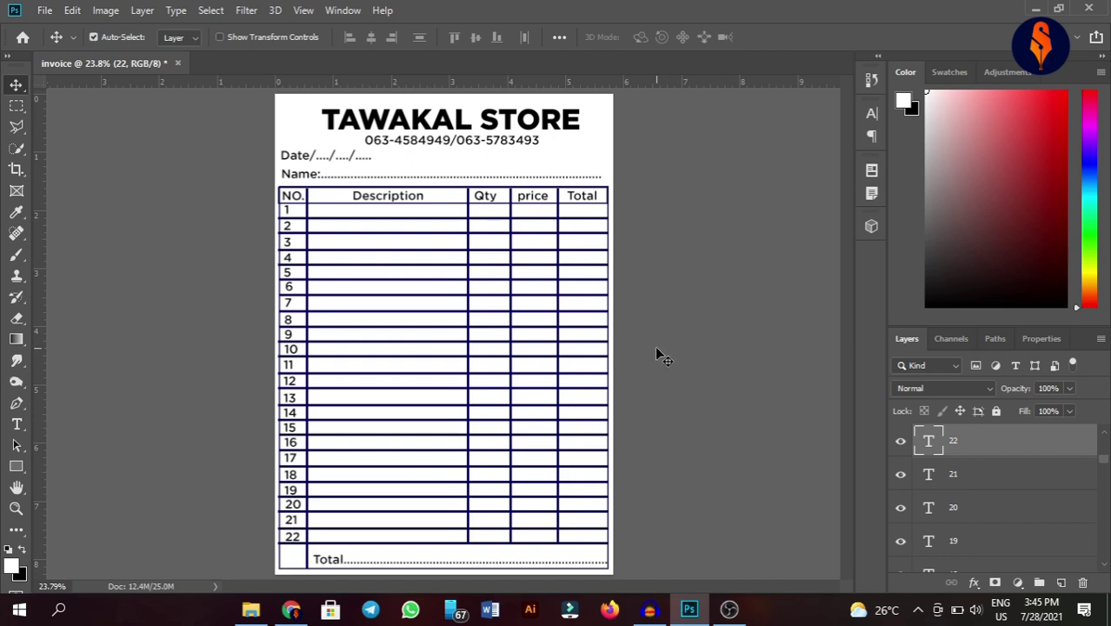
Drag the Date/…./…./….. text line a few pixels to the right.
{"action": "left_click_drag", "start_coordinate": [301, 161], "coordinate": [303, 161]}
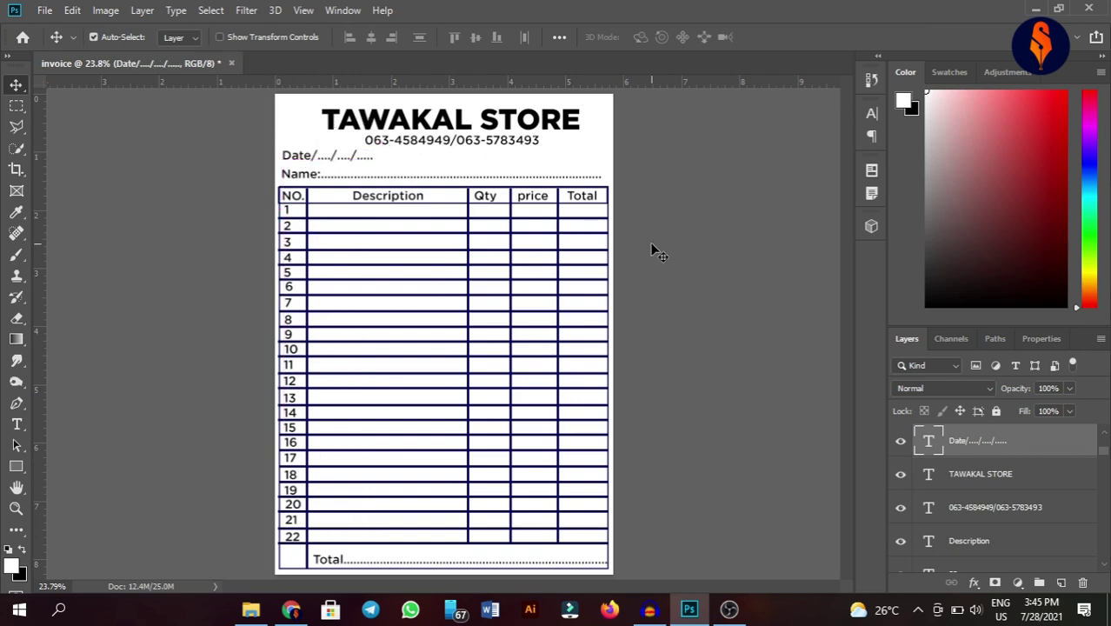